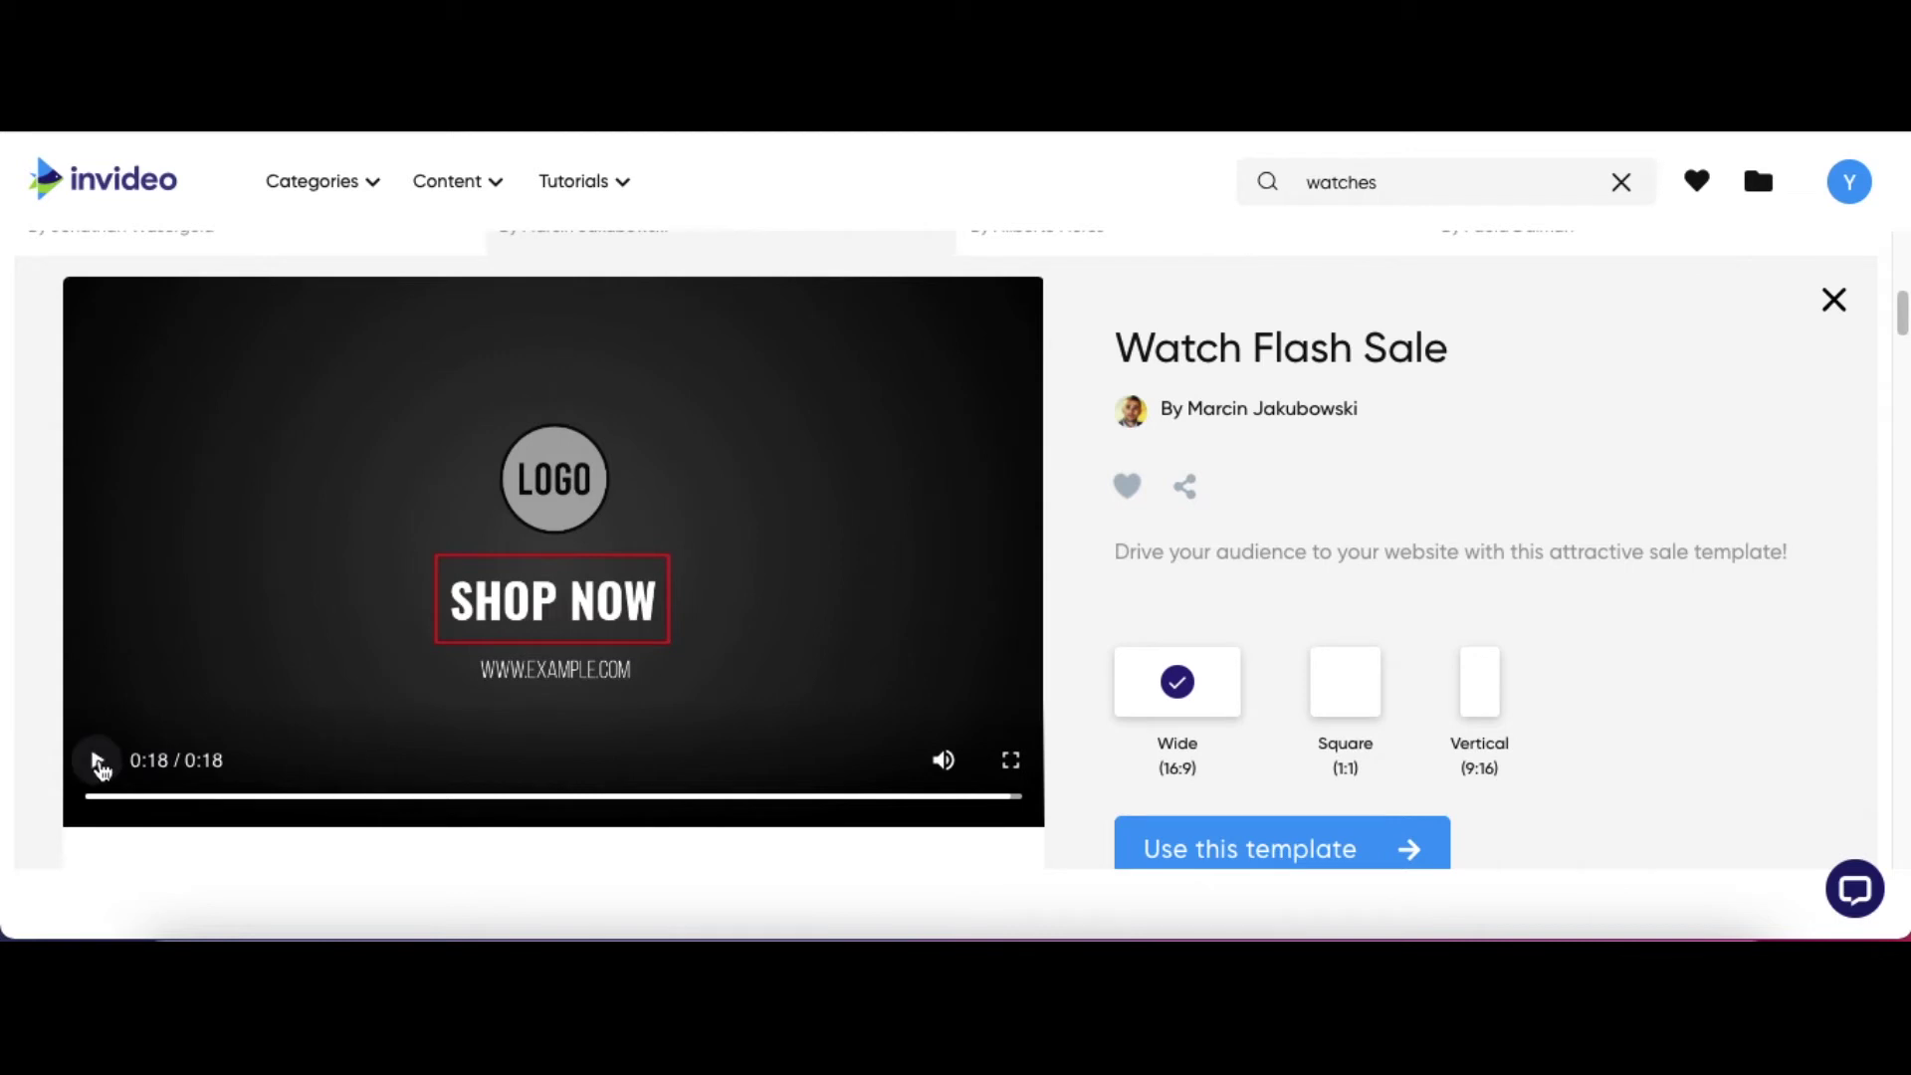
Start a project from the Watch Flash Sale template in wide (16:9) format and dismiss the Pinch-to-Zoom tip
scroll(936, 453, down, 1)
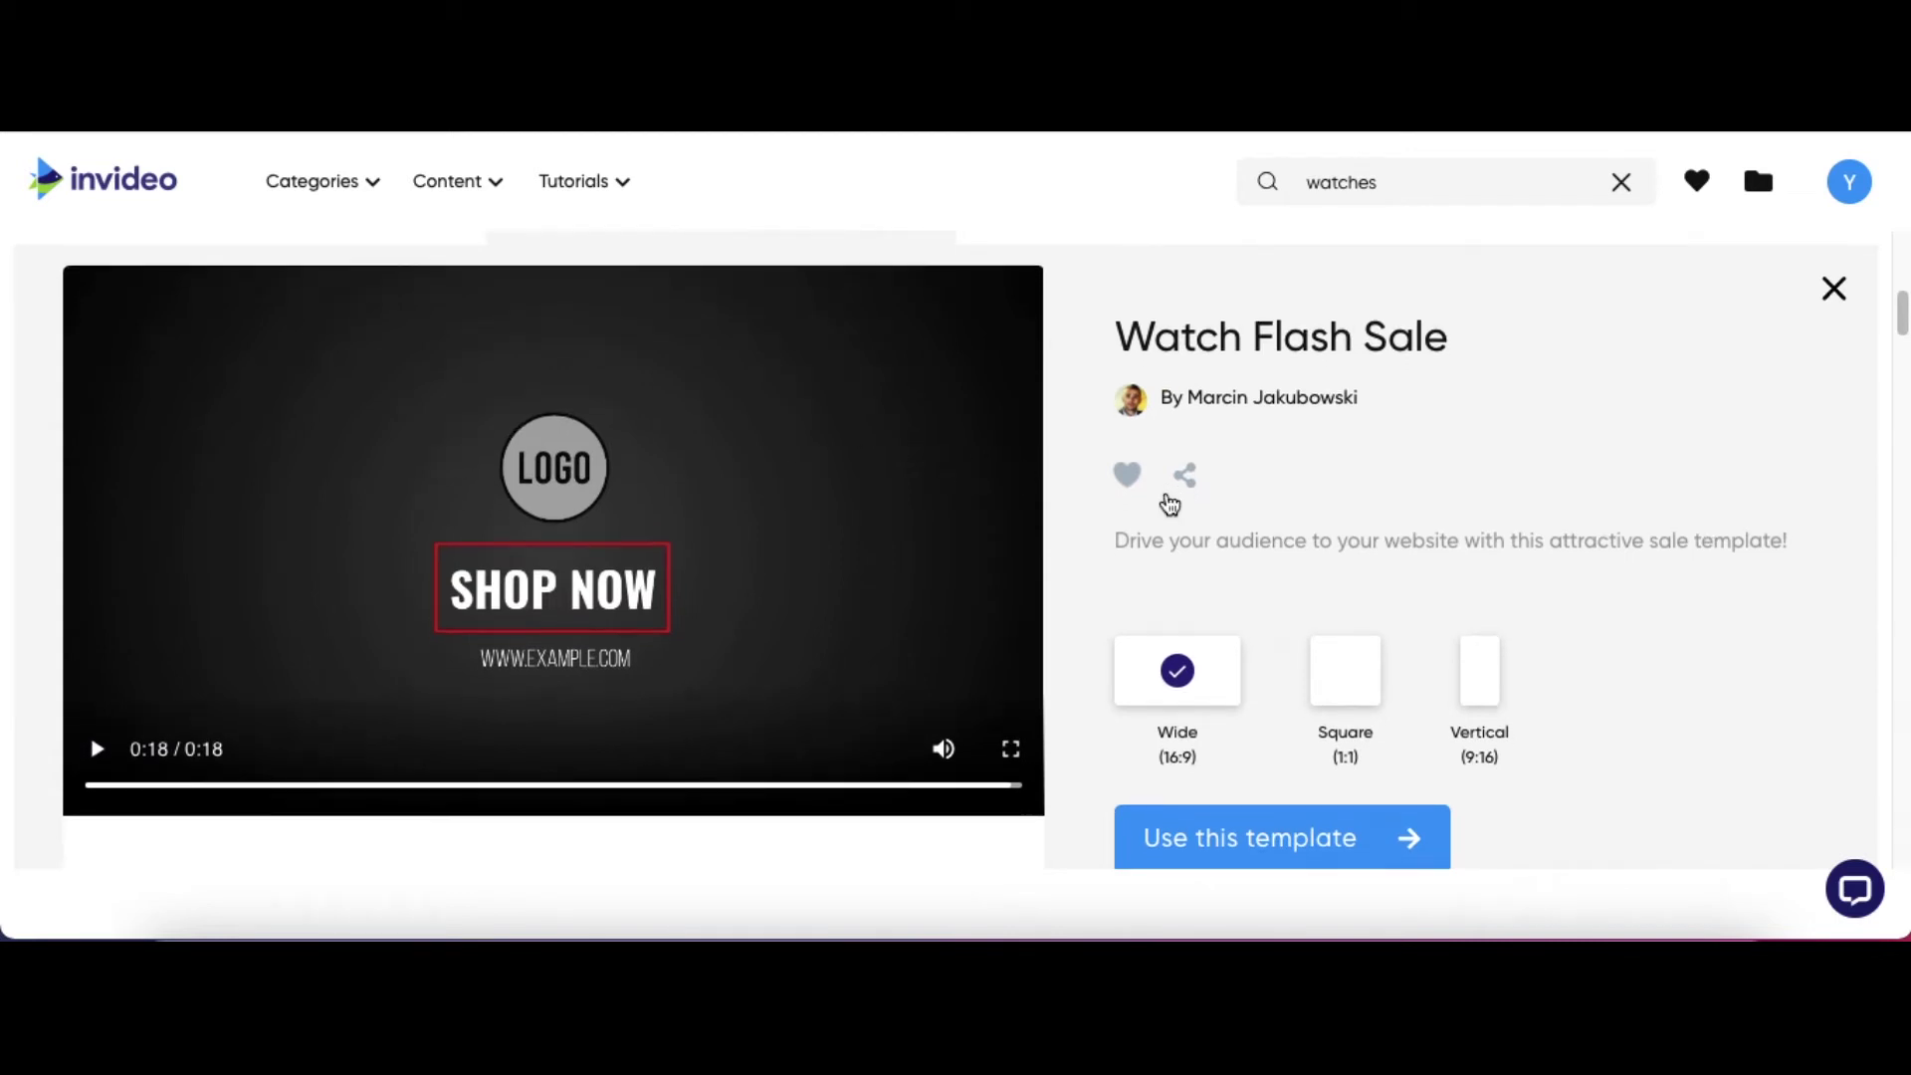
click(1346, 624)
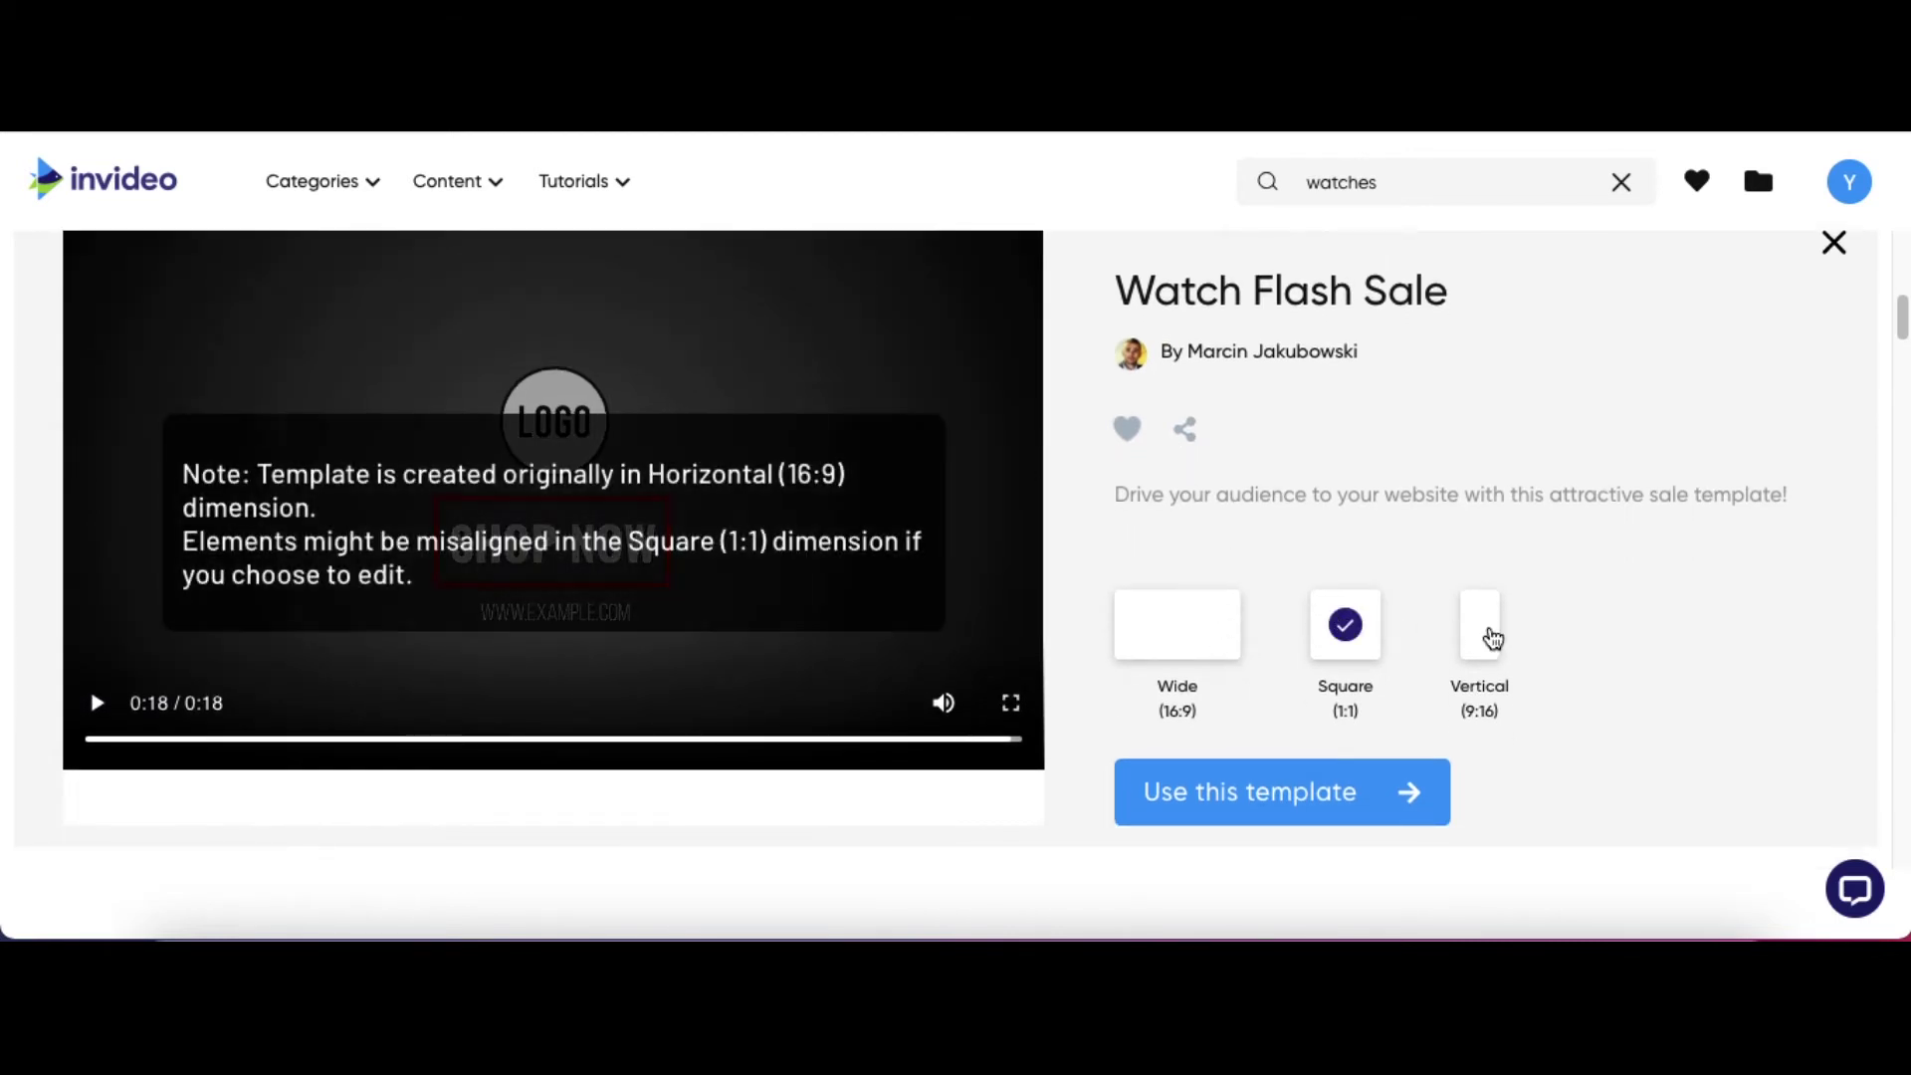
click(1493, 638)
click(1194, 635)
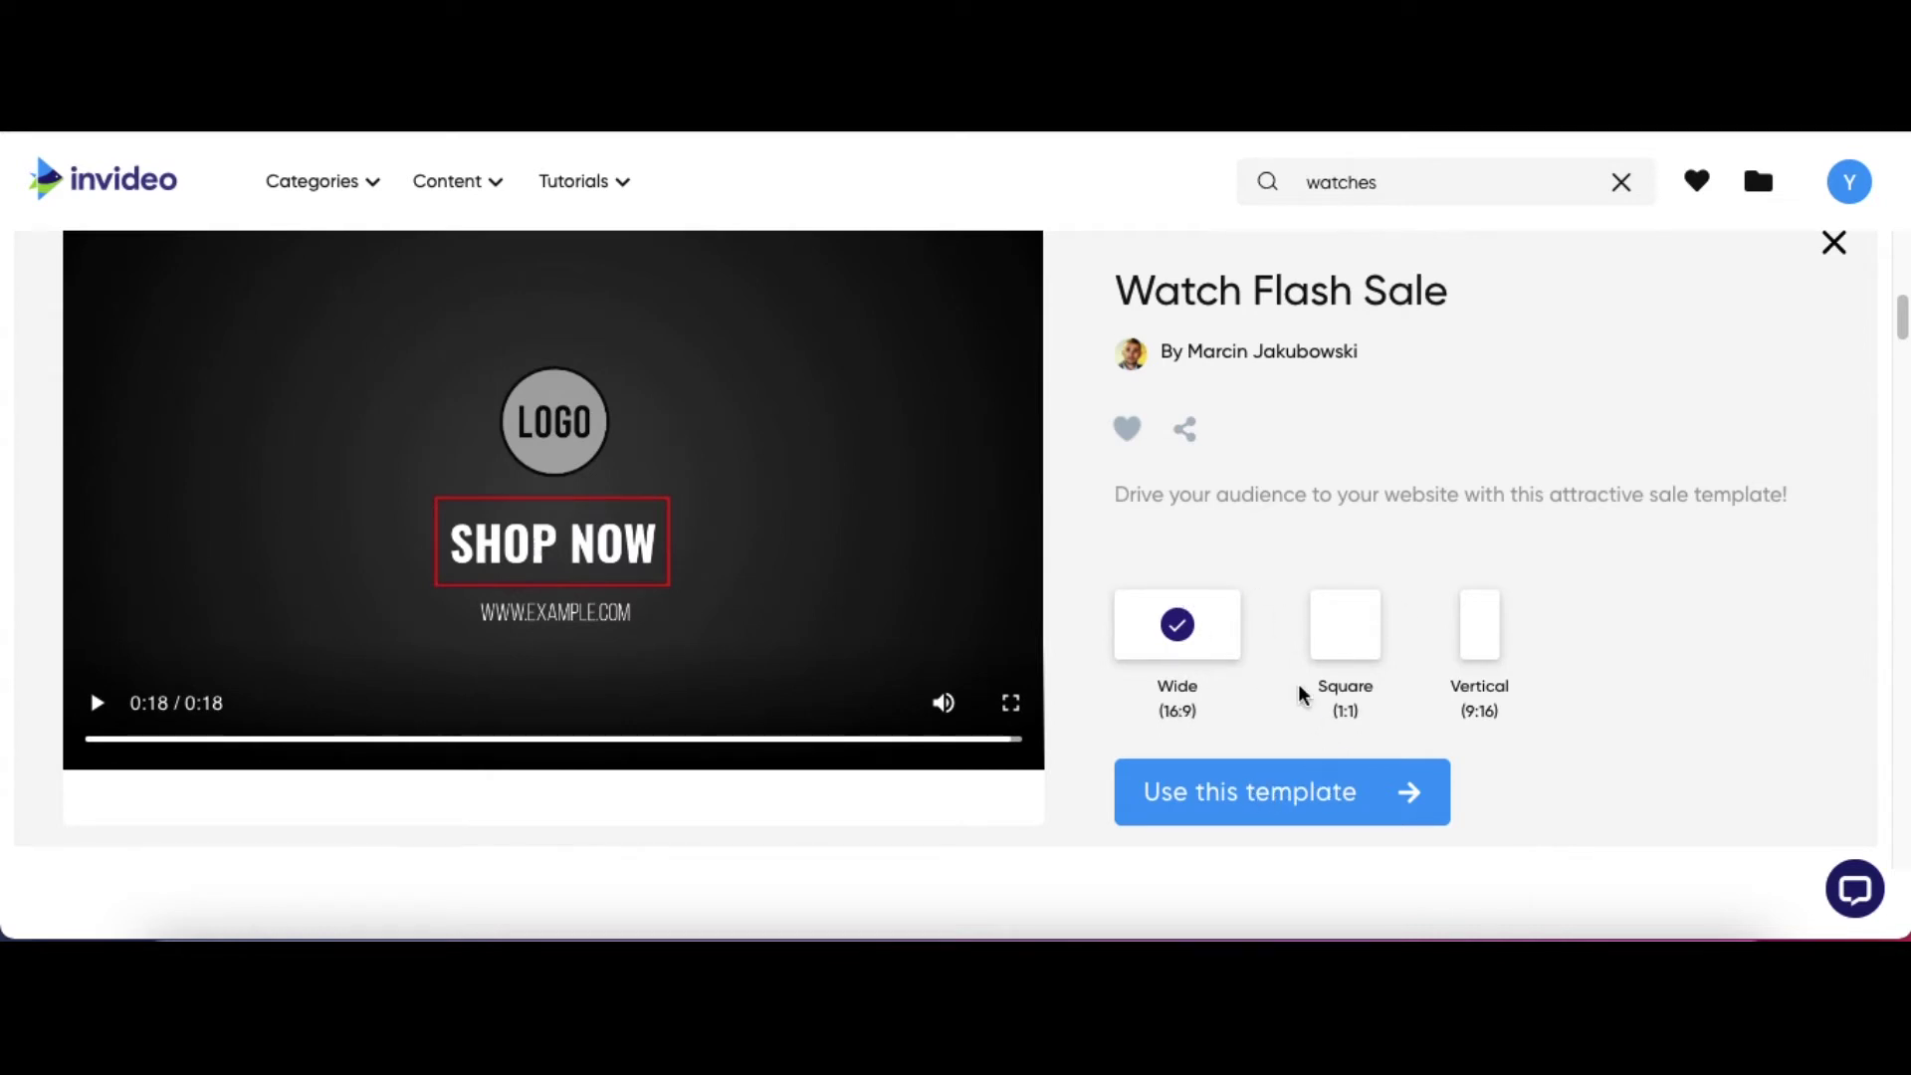
click(1498, 630)
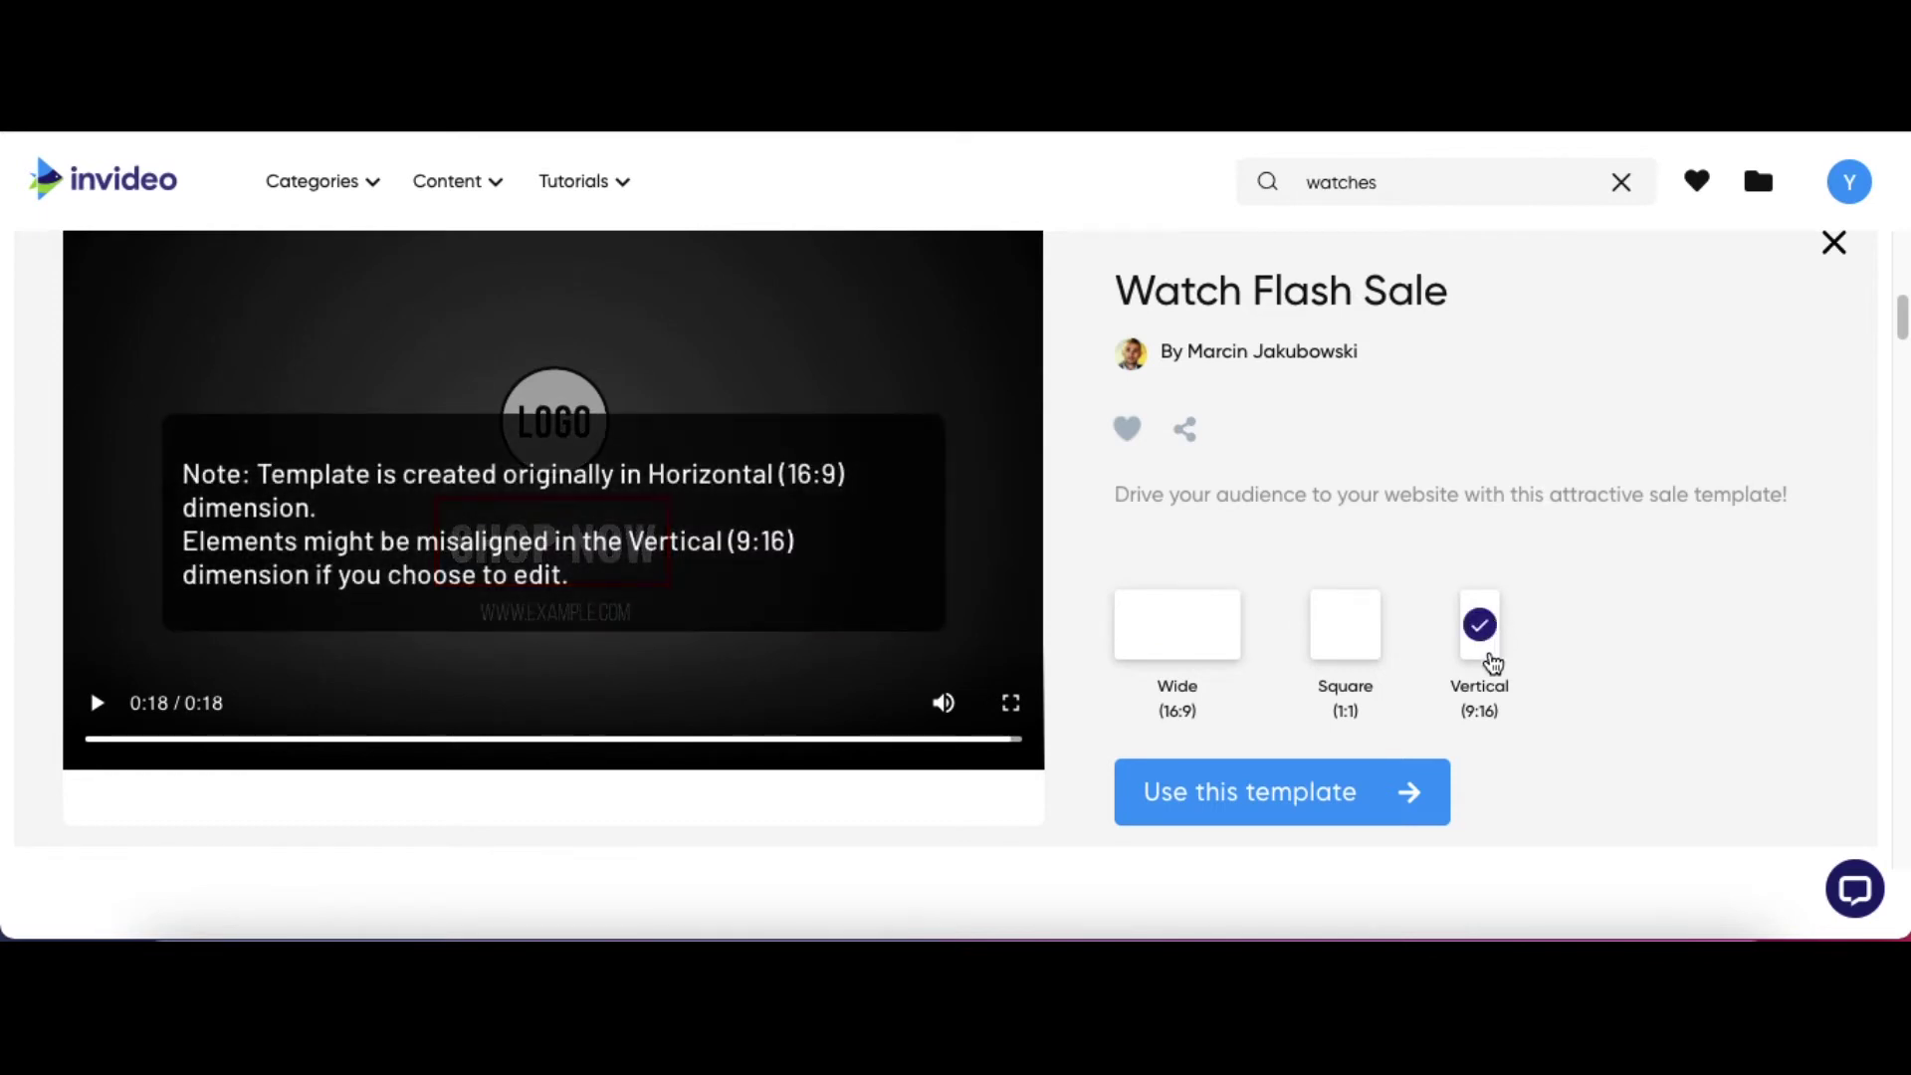
click(1170, 640)
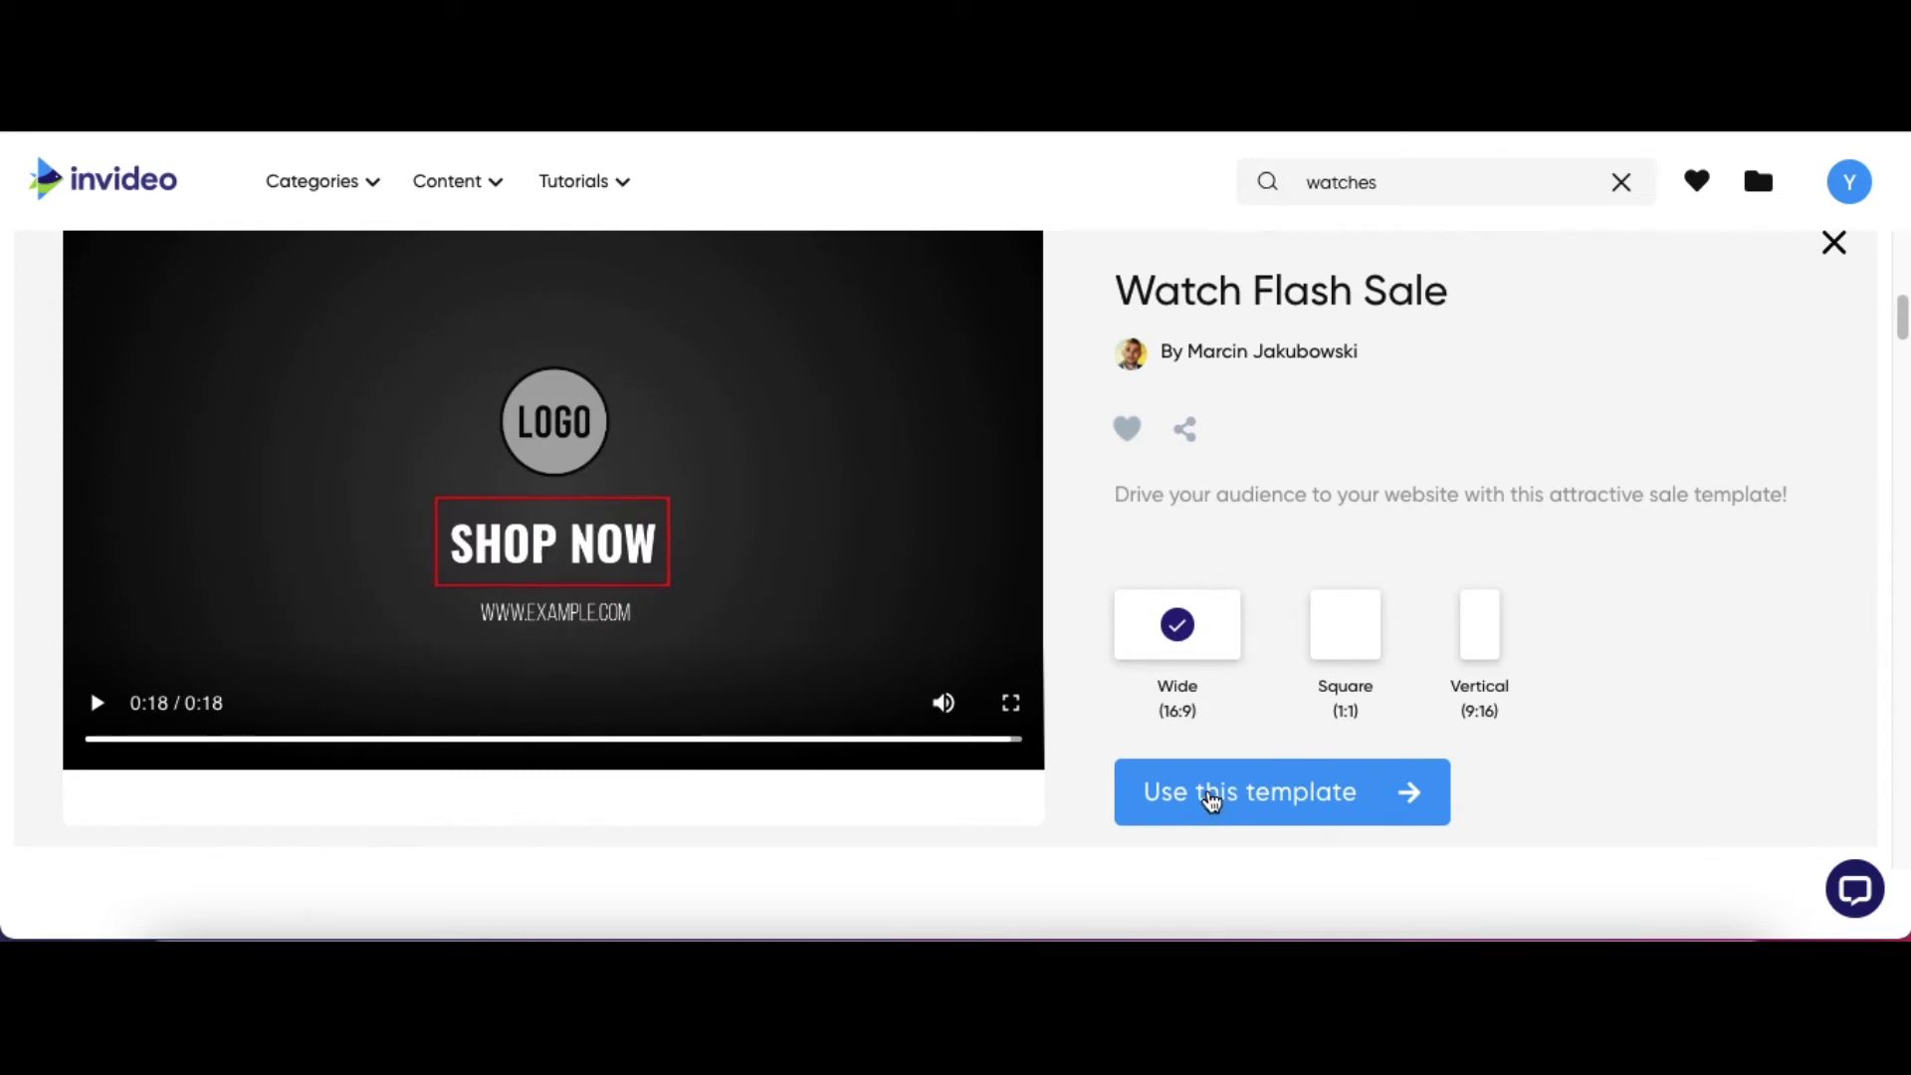
click(1240, 799)
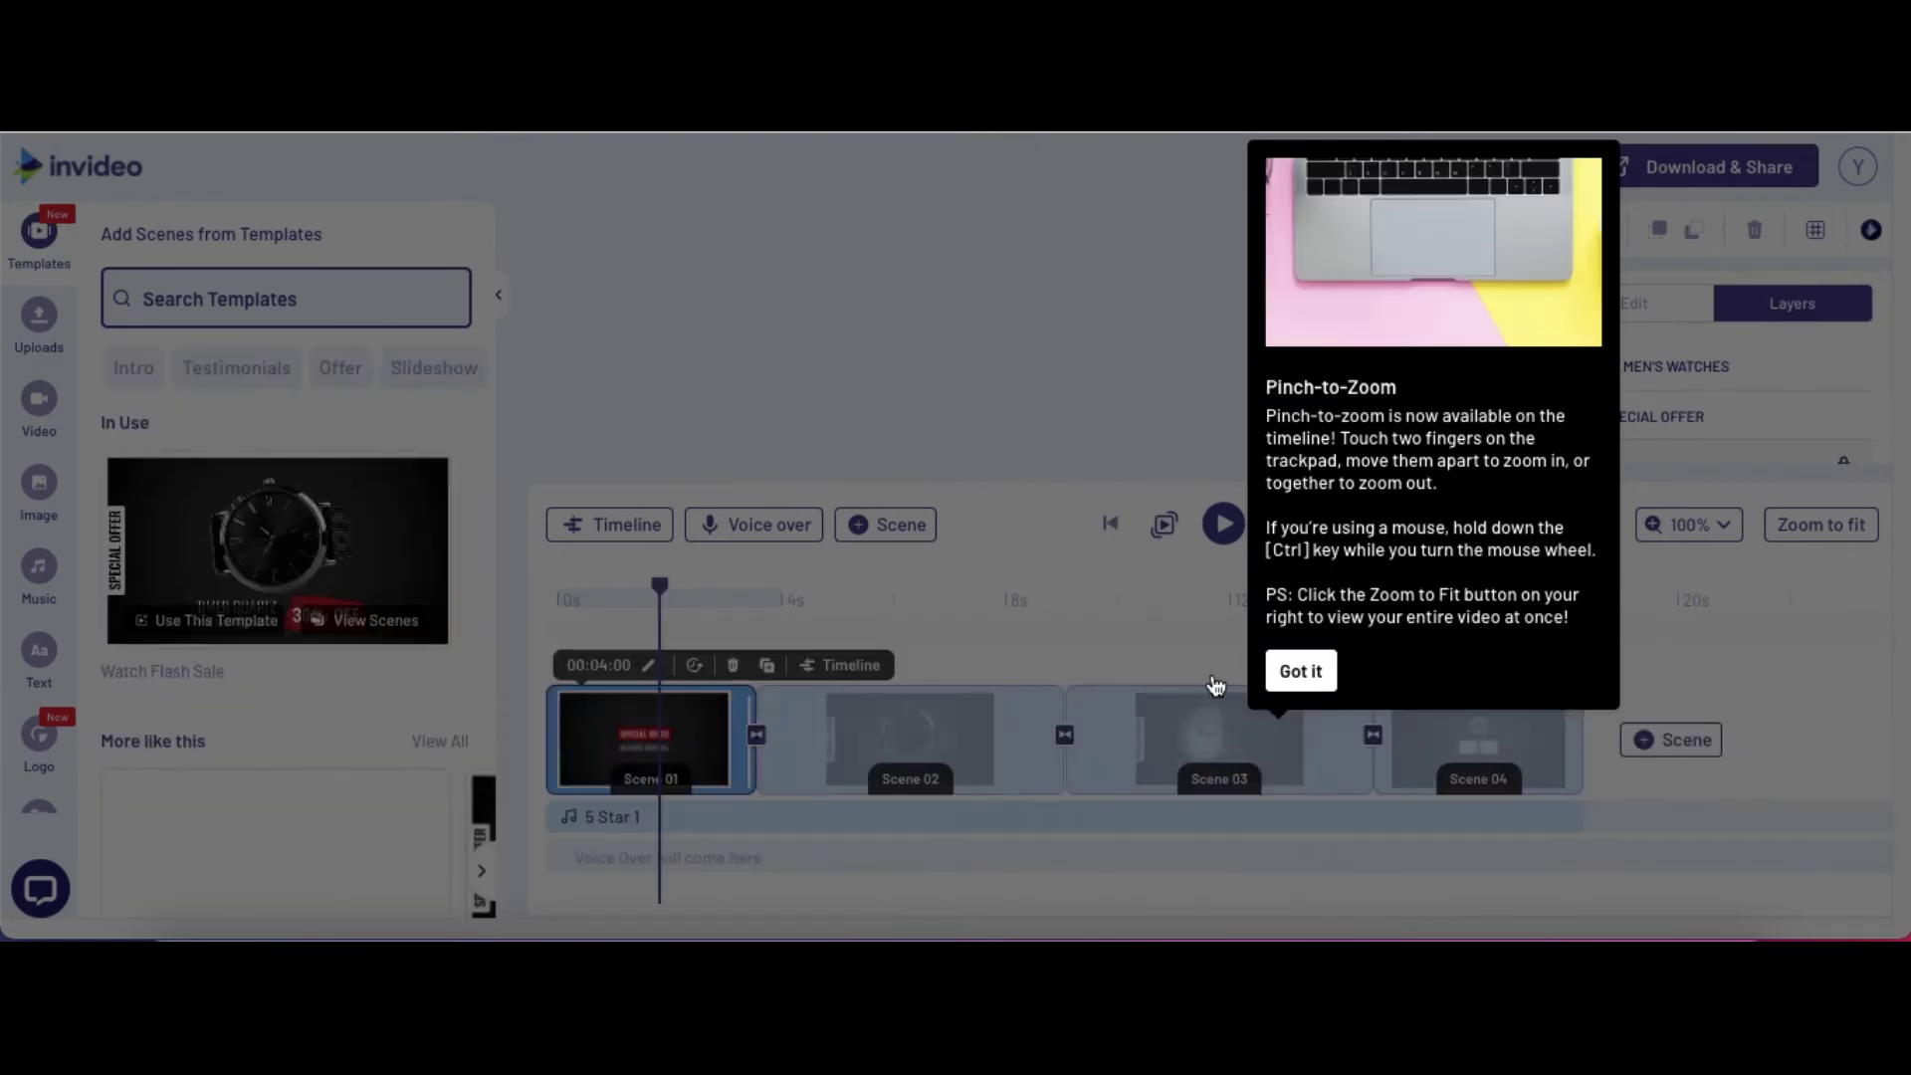
click(1298, 673)
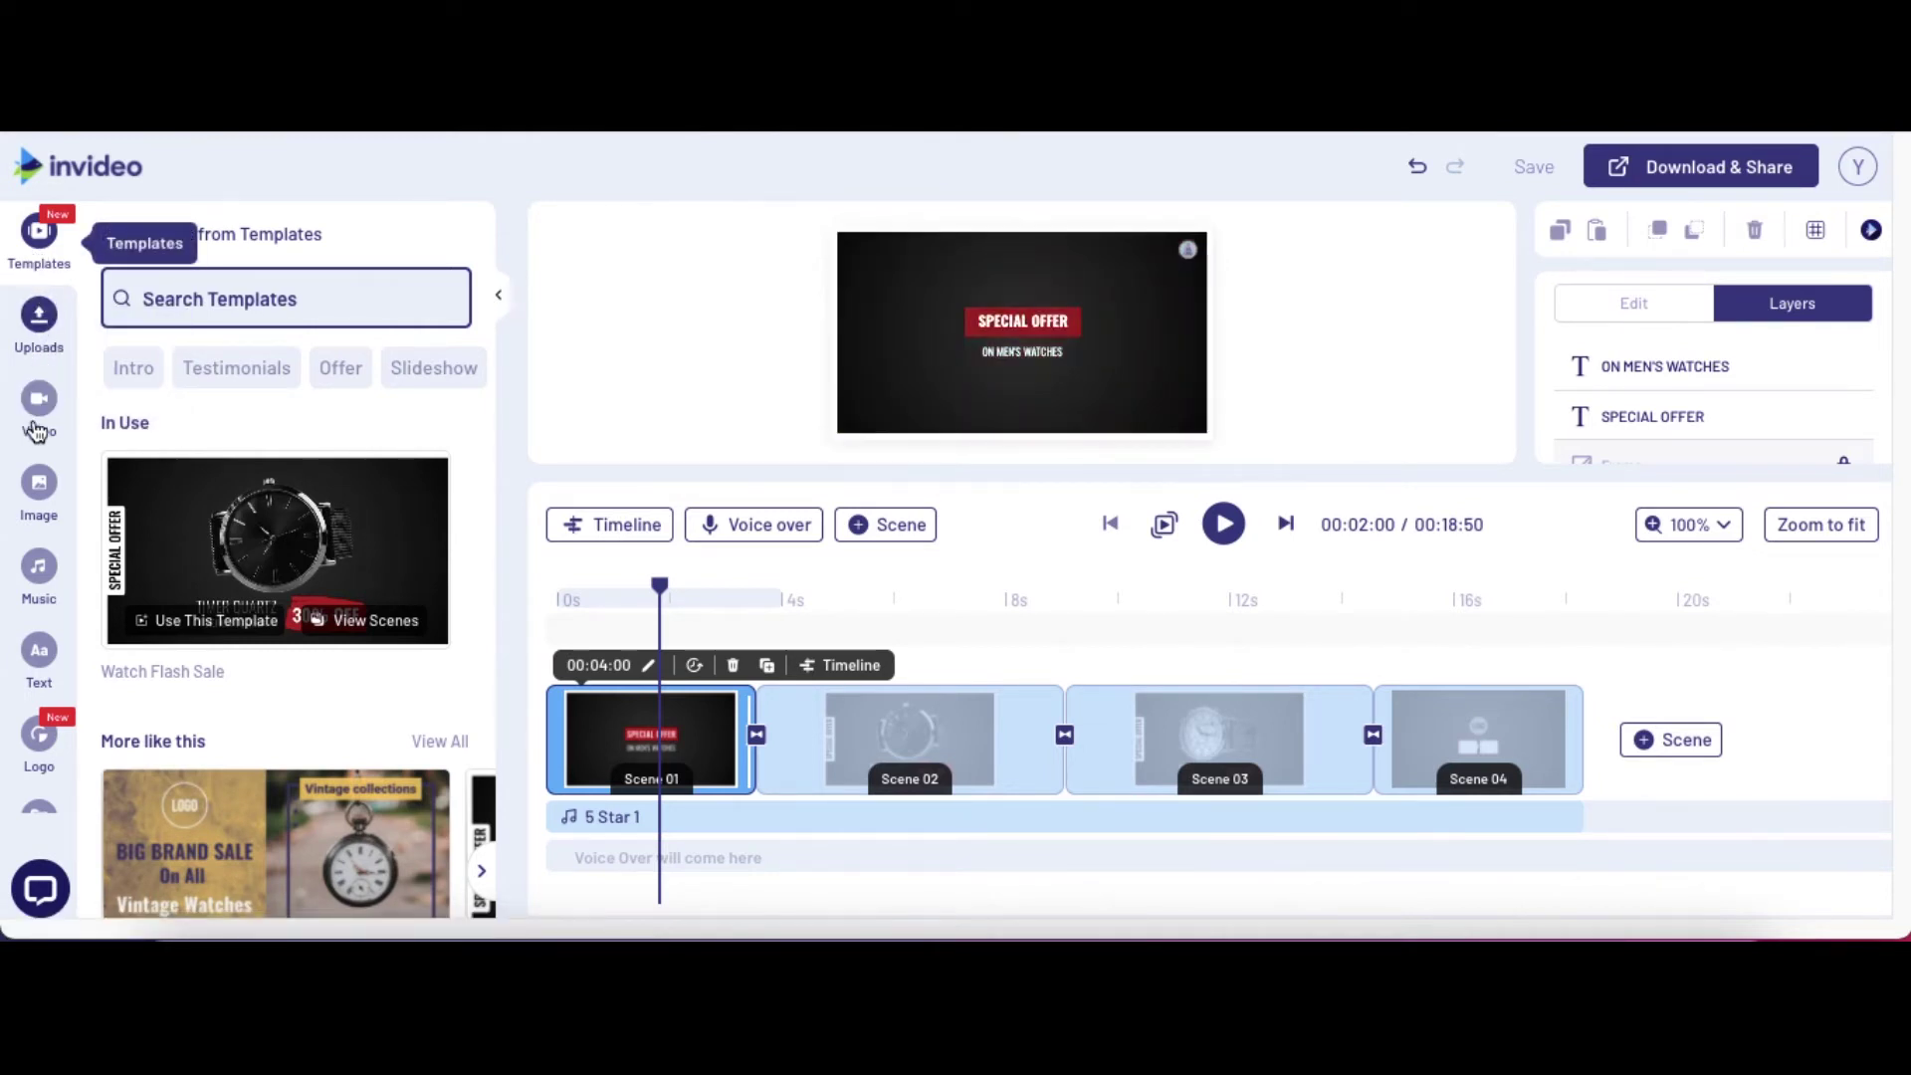
Look through the editor's asset categories, from templates and uploads to stickers, overlays and shapes
scroll(40, 408, down, 1)
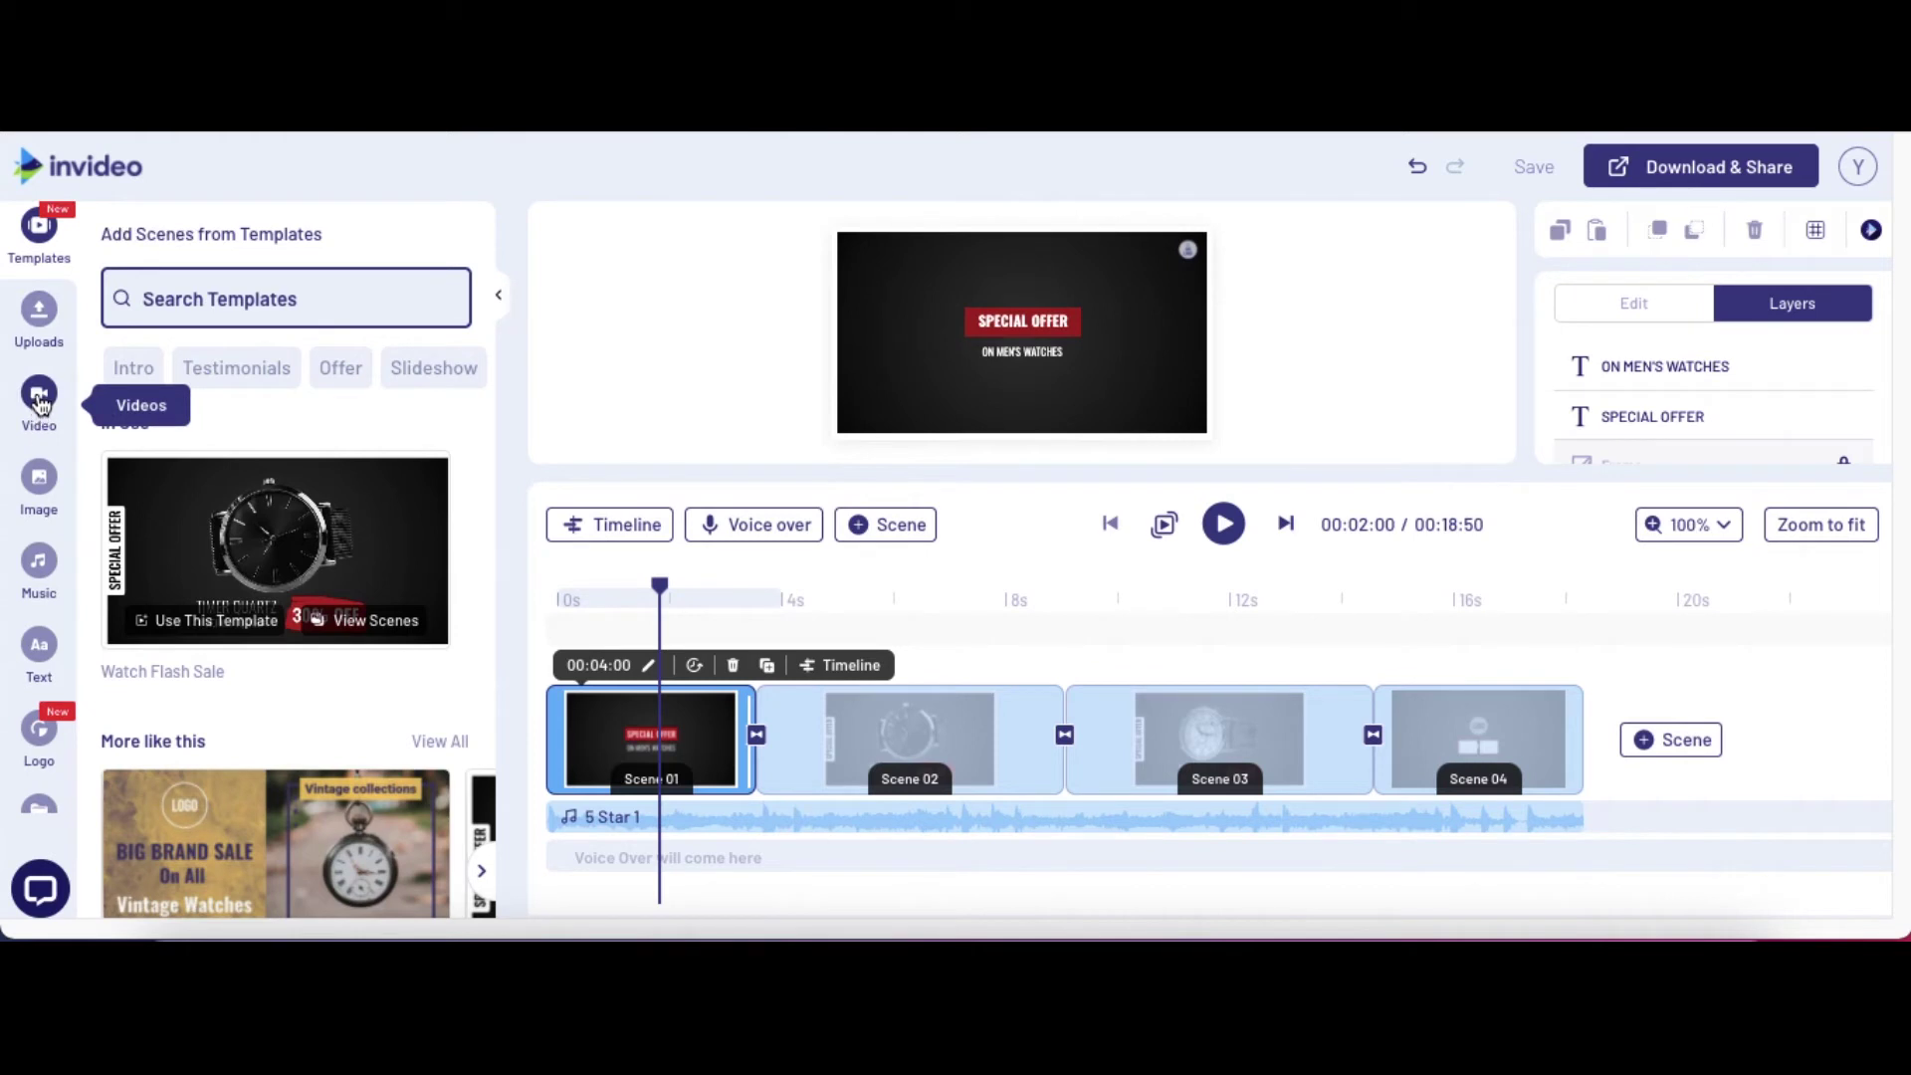
scroll(40, 483, down, 1)
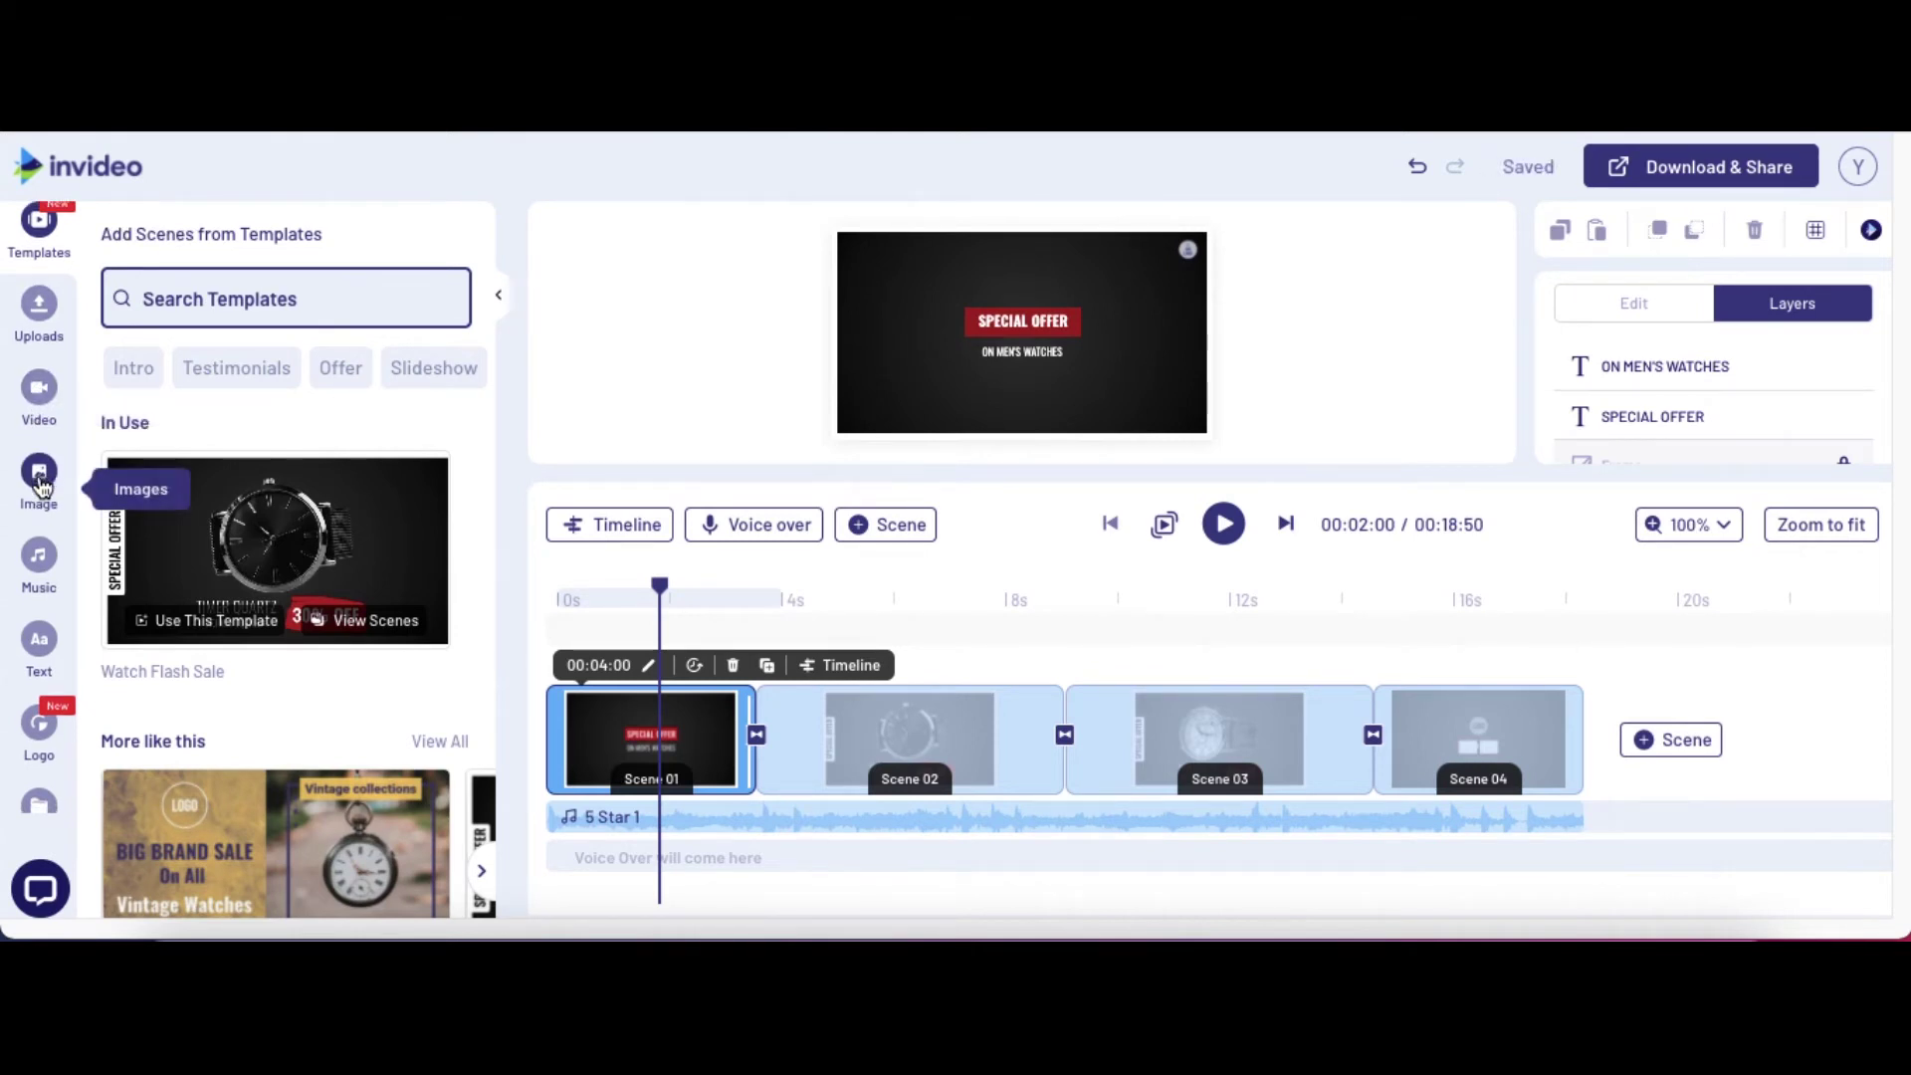
scroll(40, 553, down, 2)
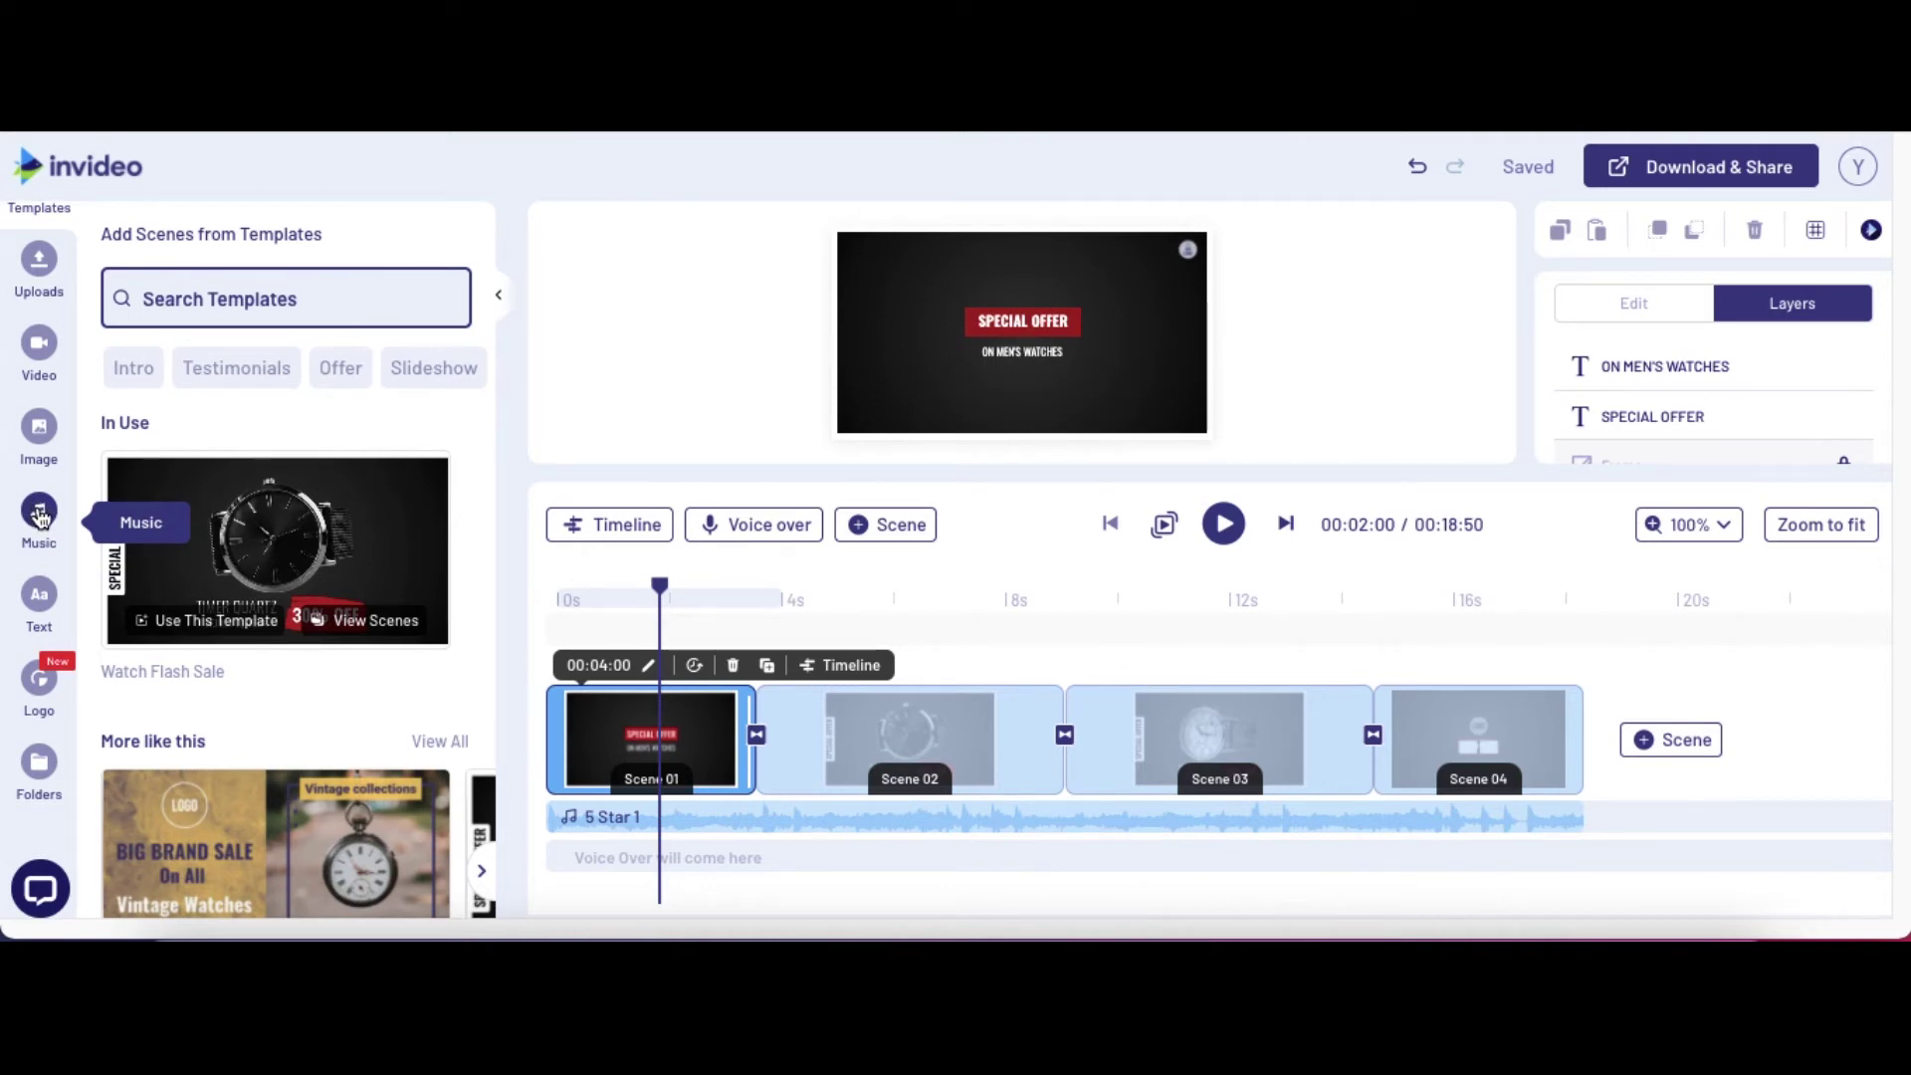
scroll(39, 516, down, 3)
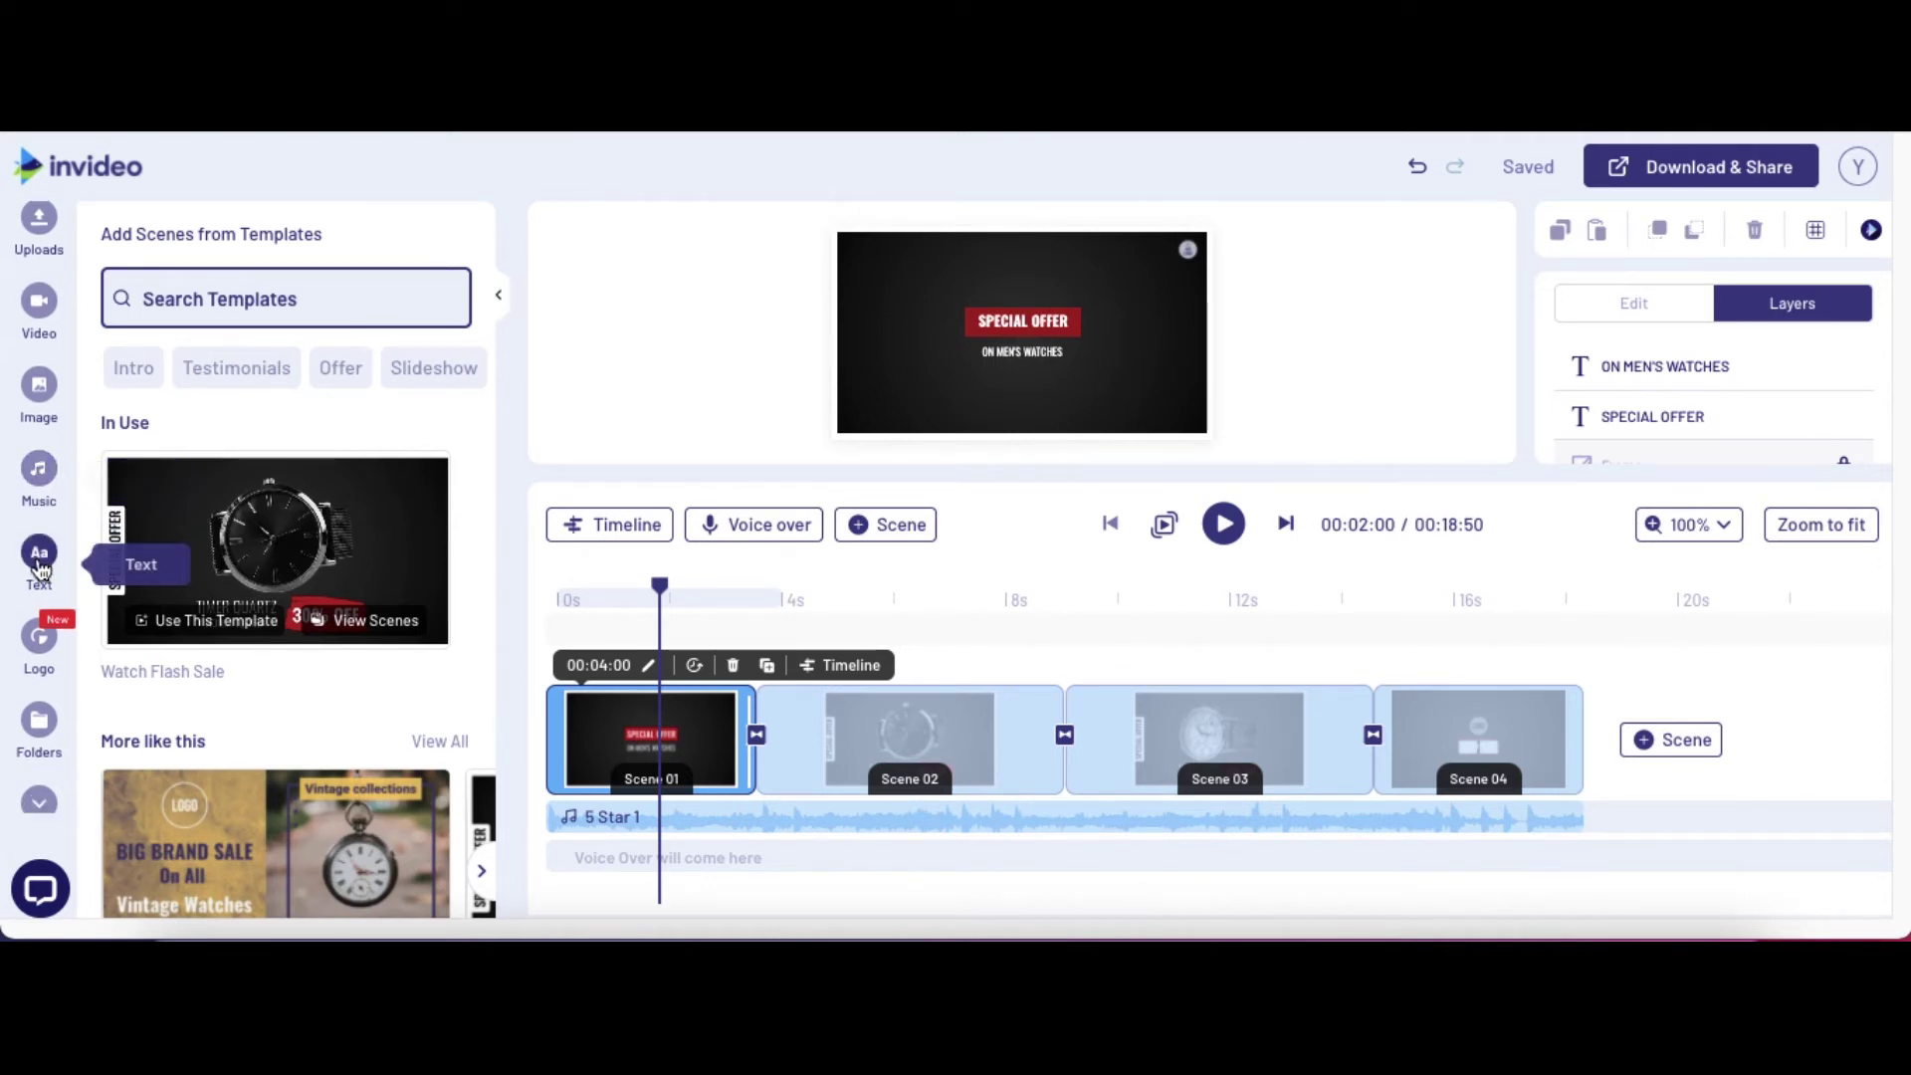
scroll(38, 552, down, 2)
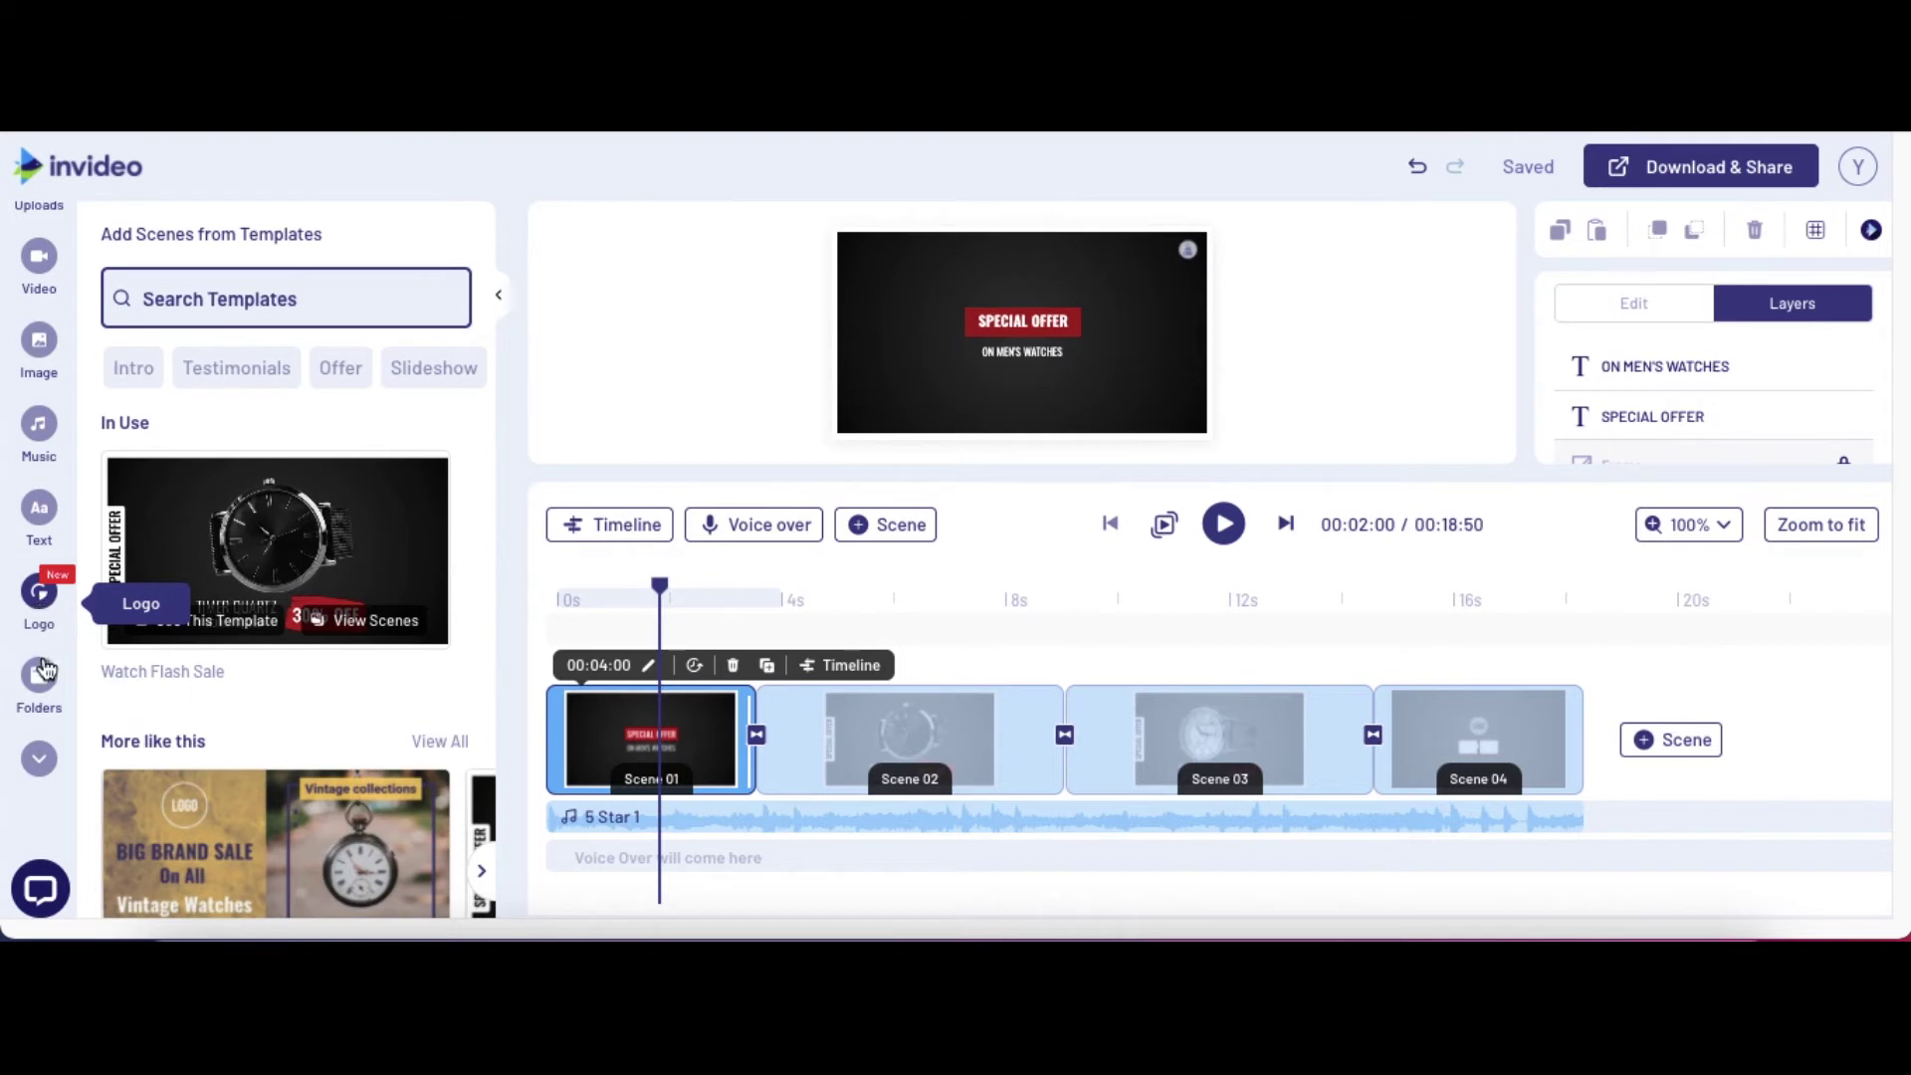
click(40, 758)
scroll(55, 749, down, 3)
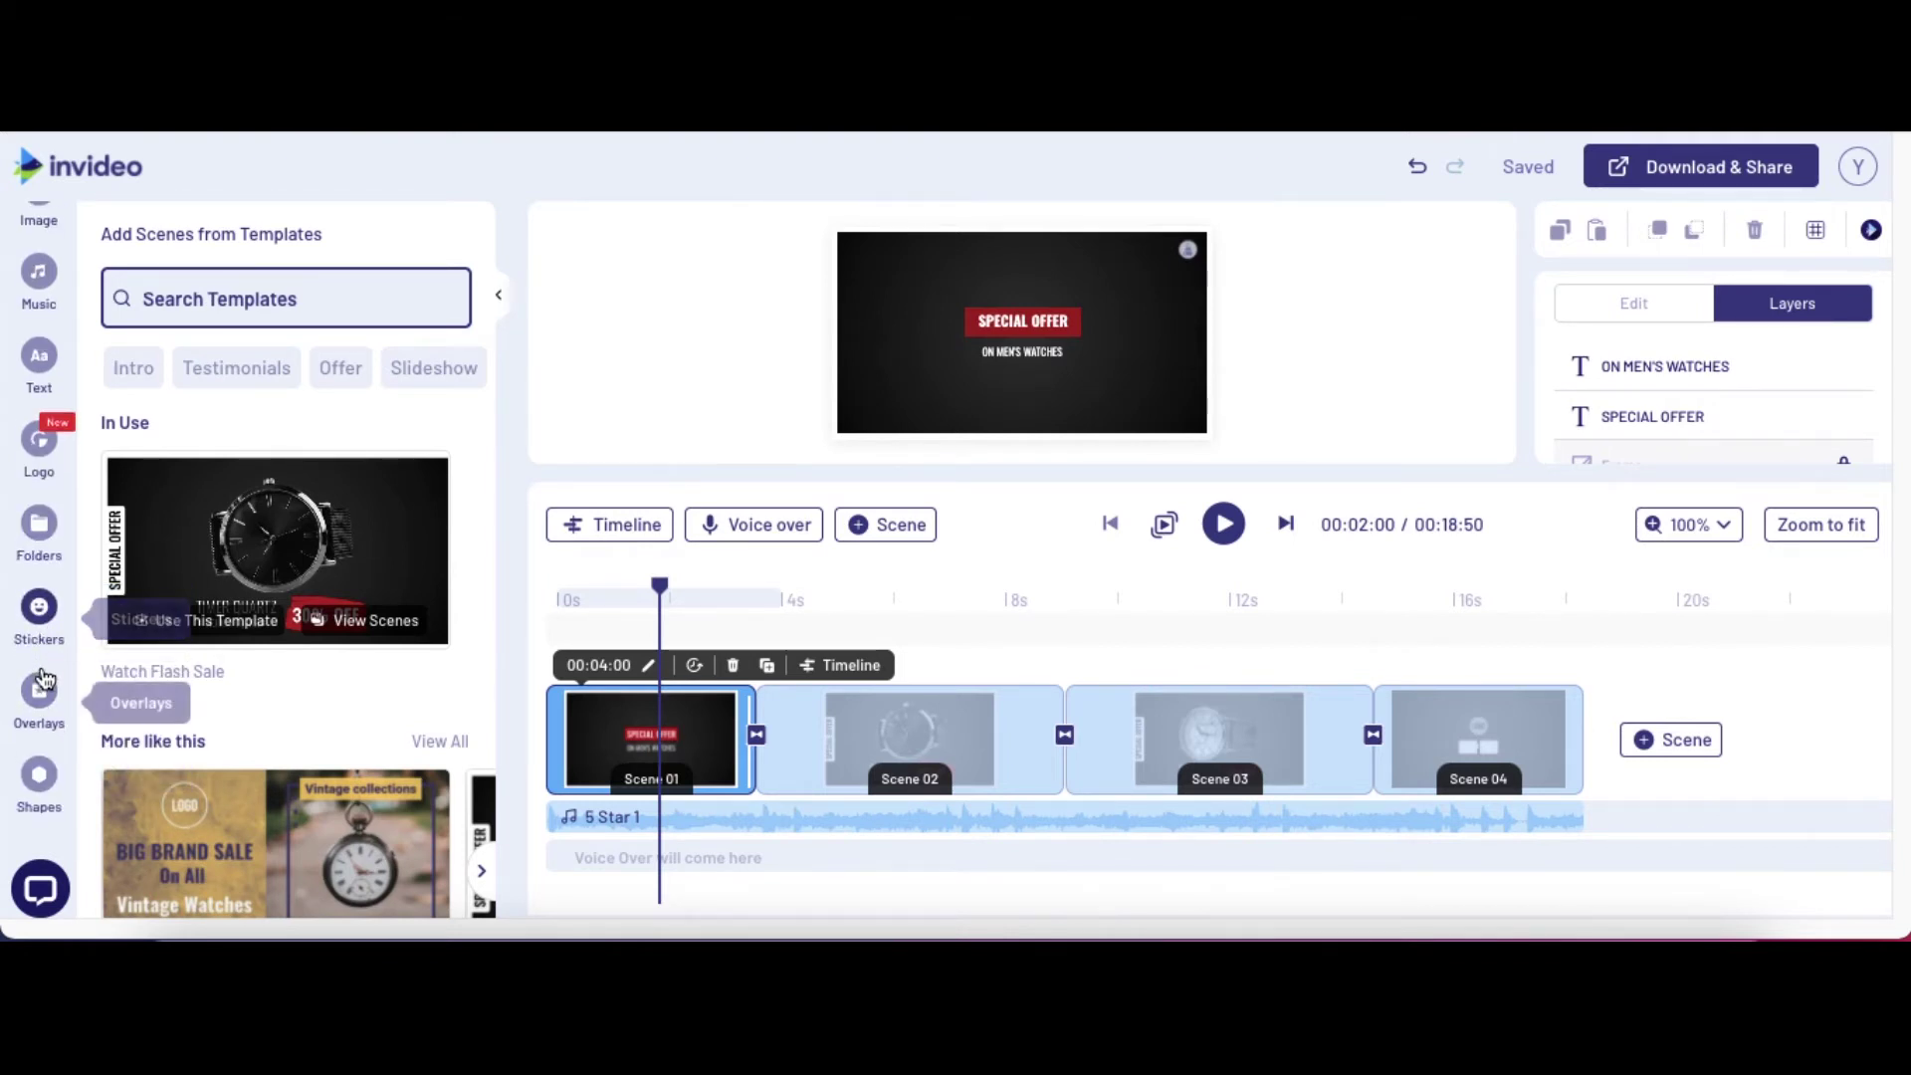
scroll(42, 796, down, 1)
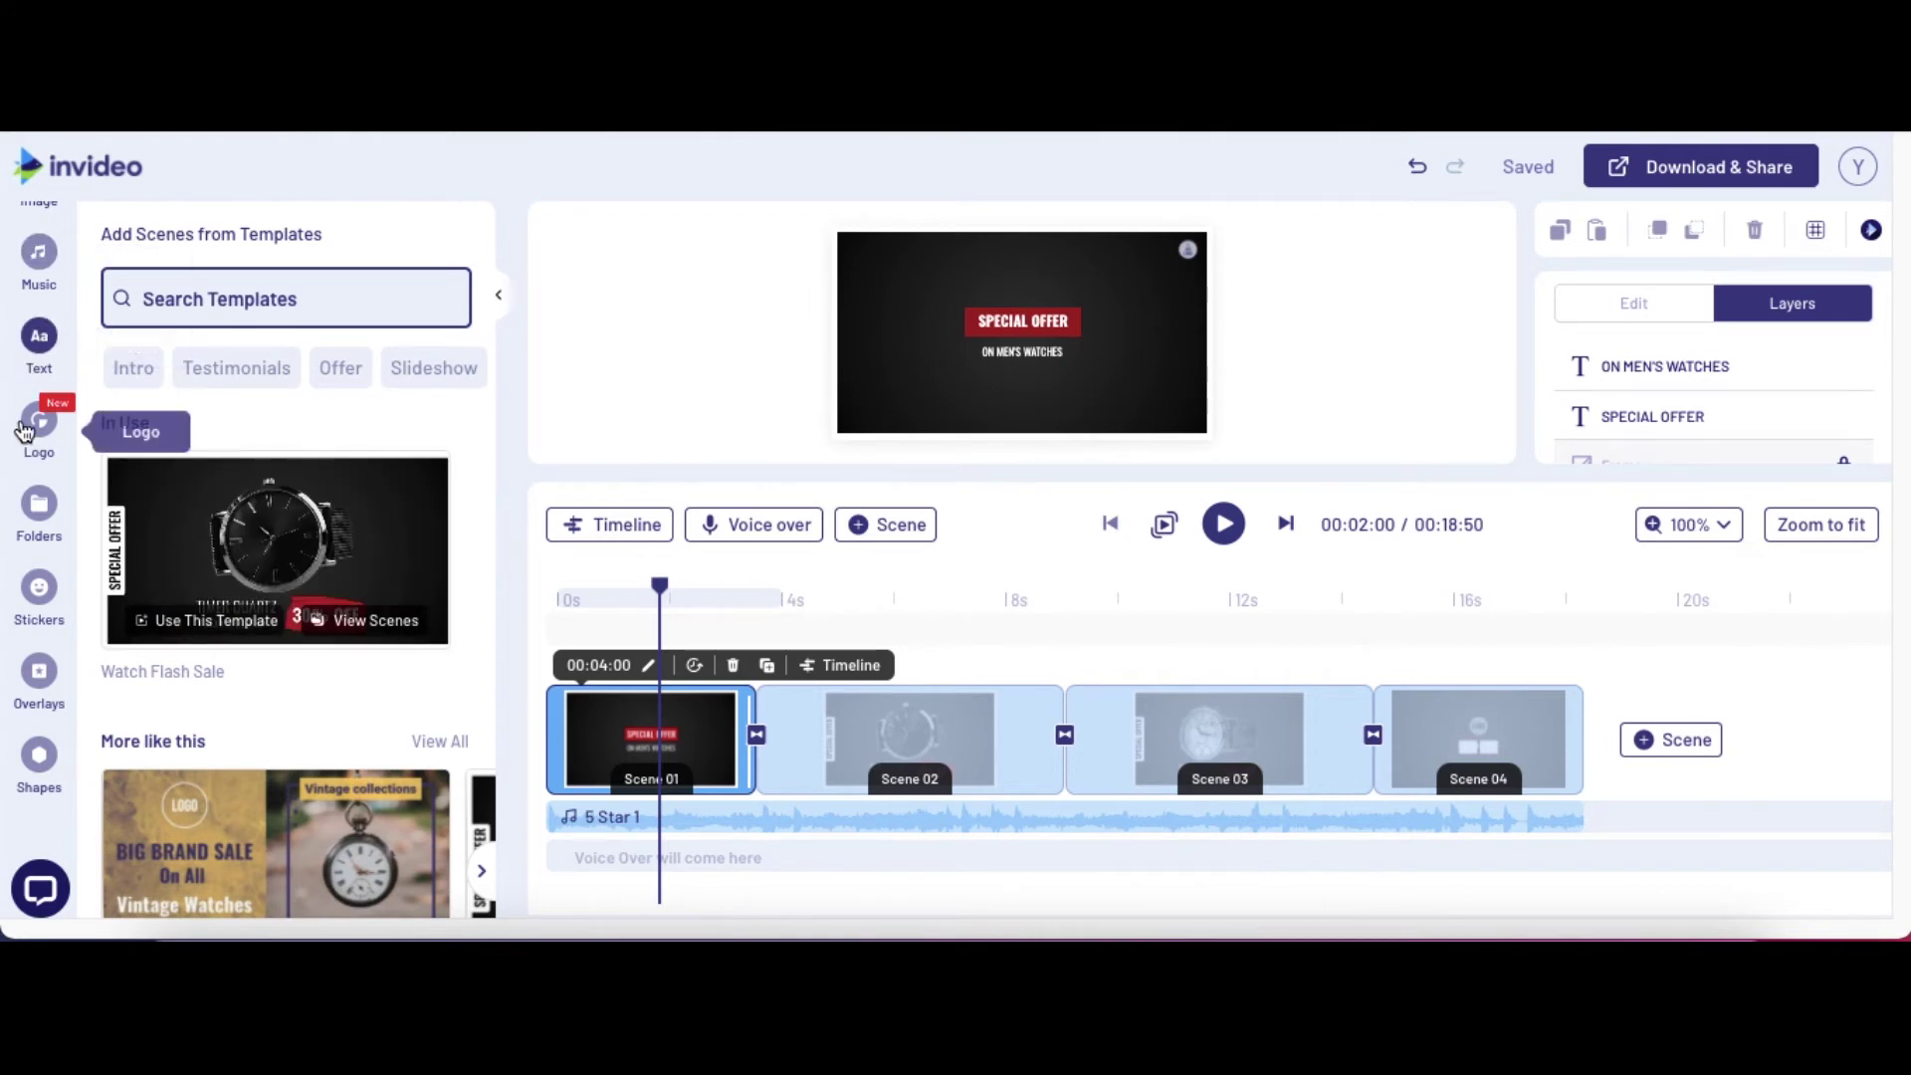
scroll(42, 328, up, 3)
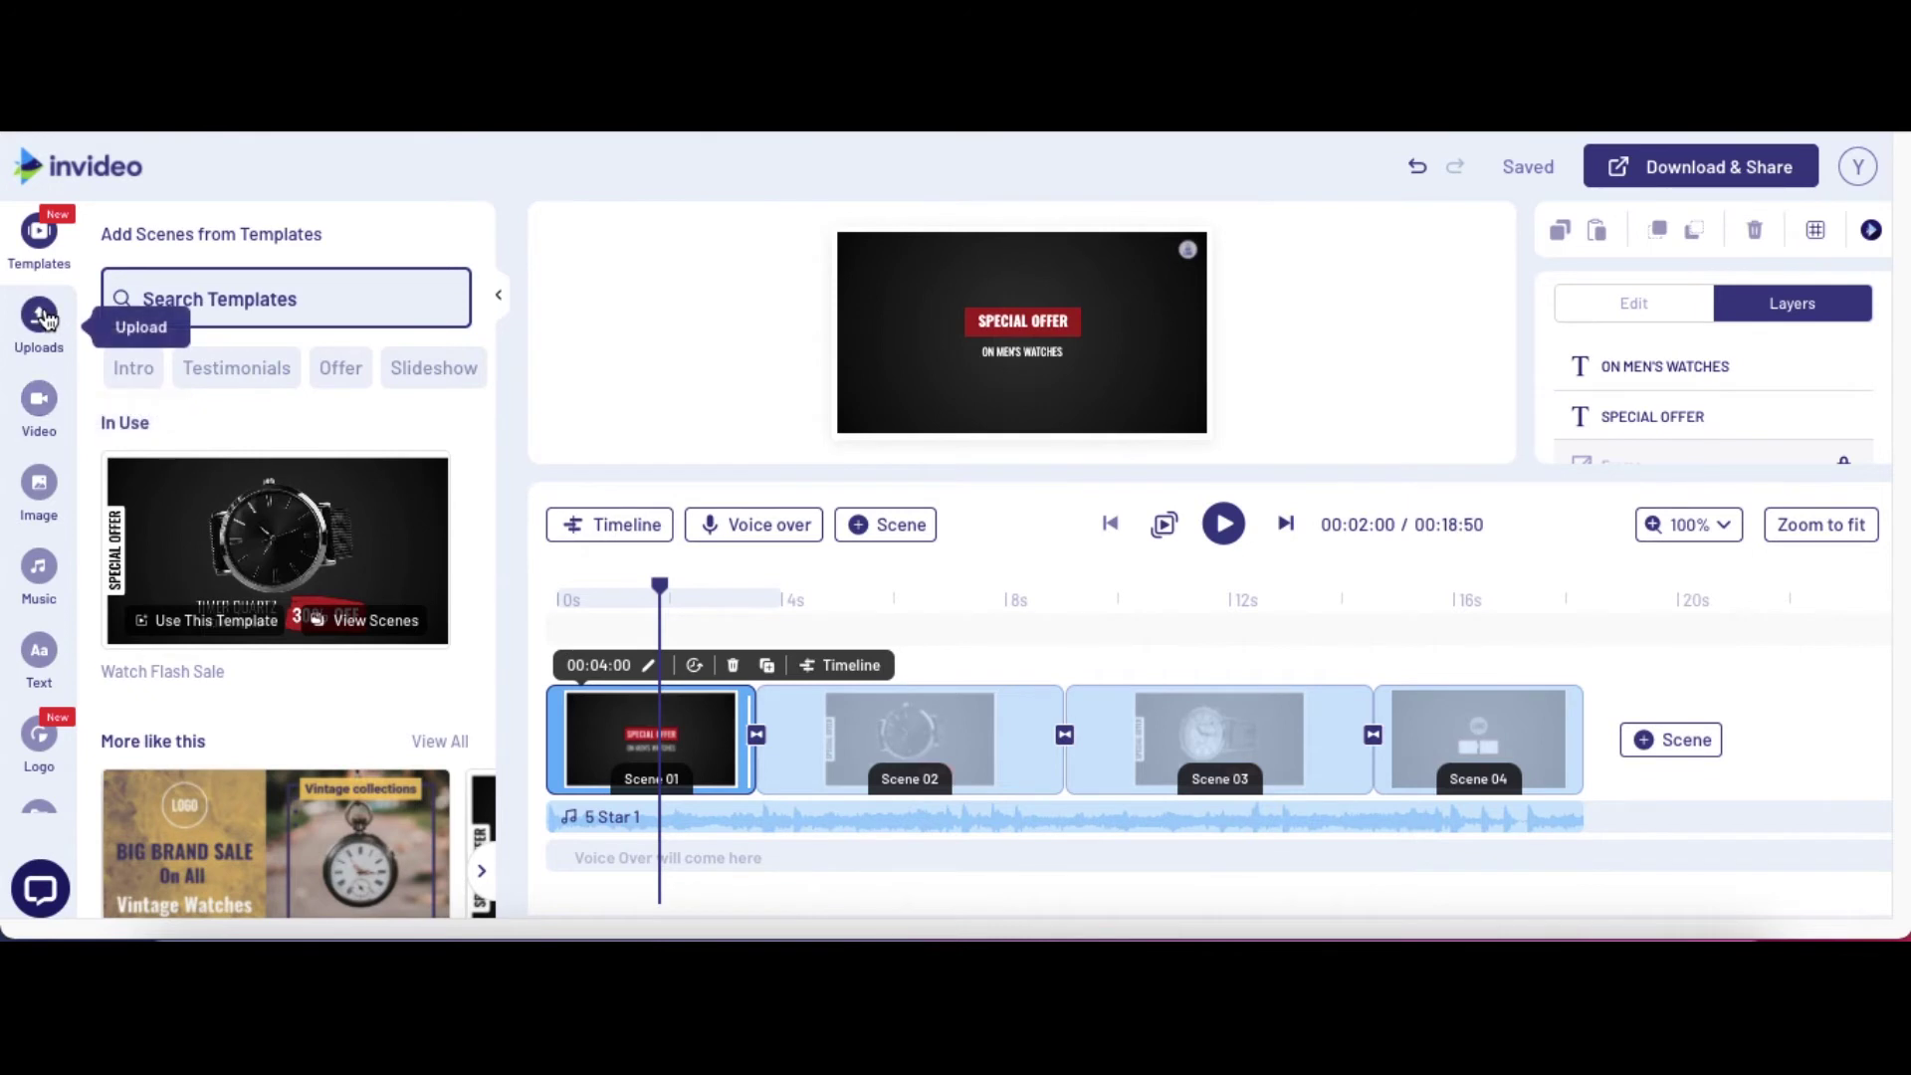
View the uploaded media and the image library, return to the uploads and cancel the file selection
click(40, 316)
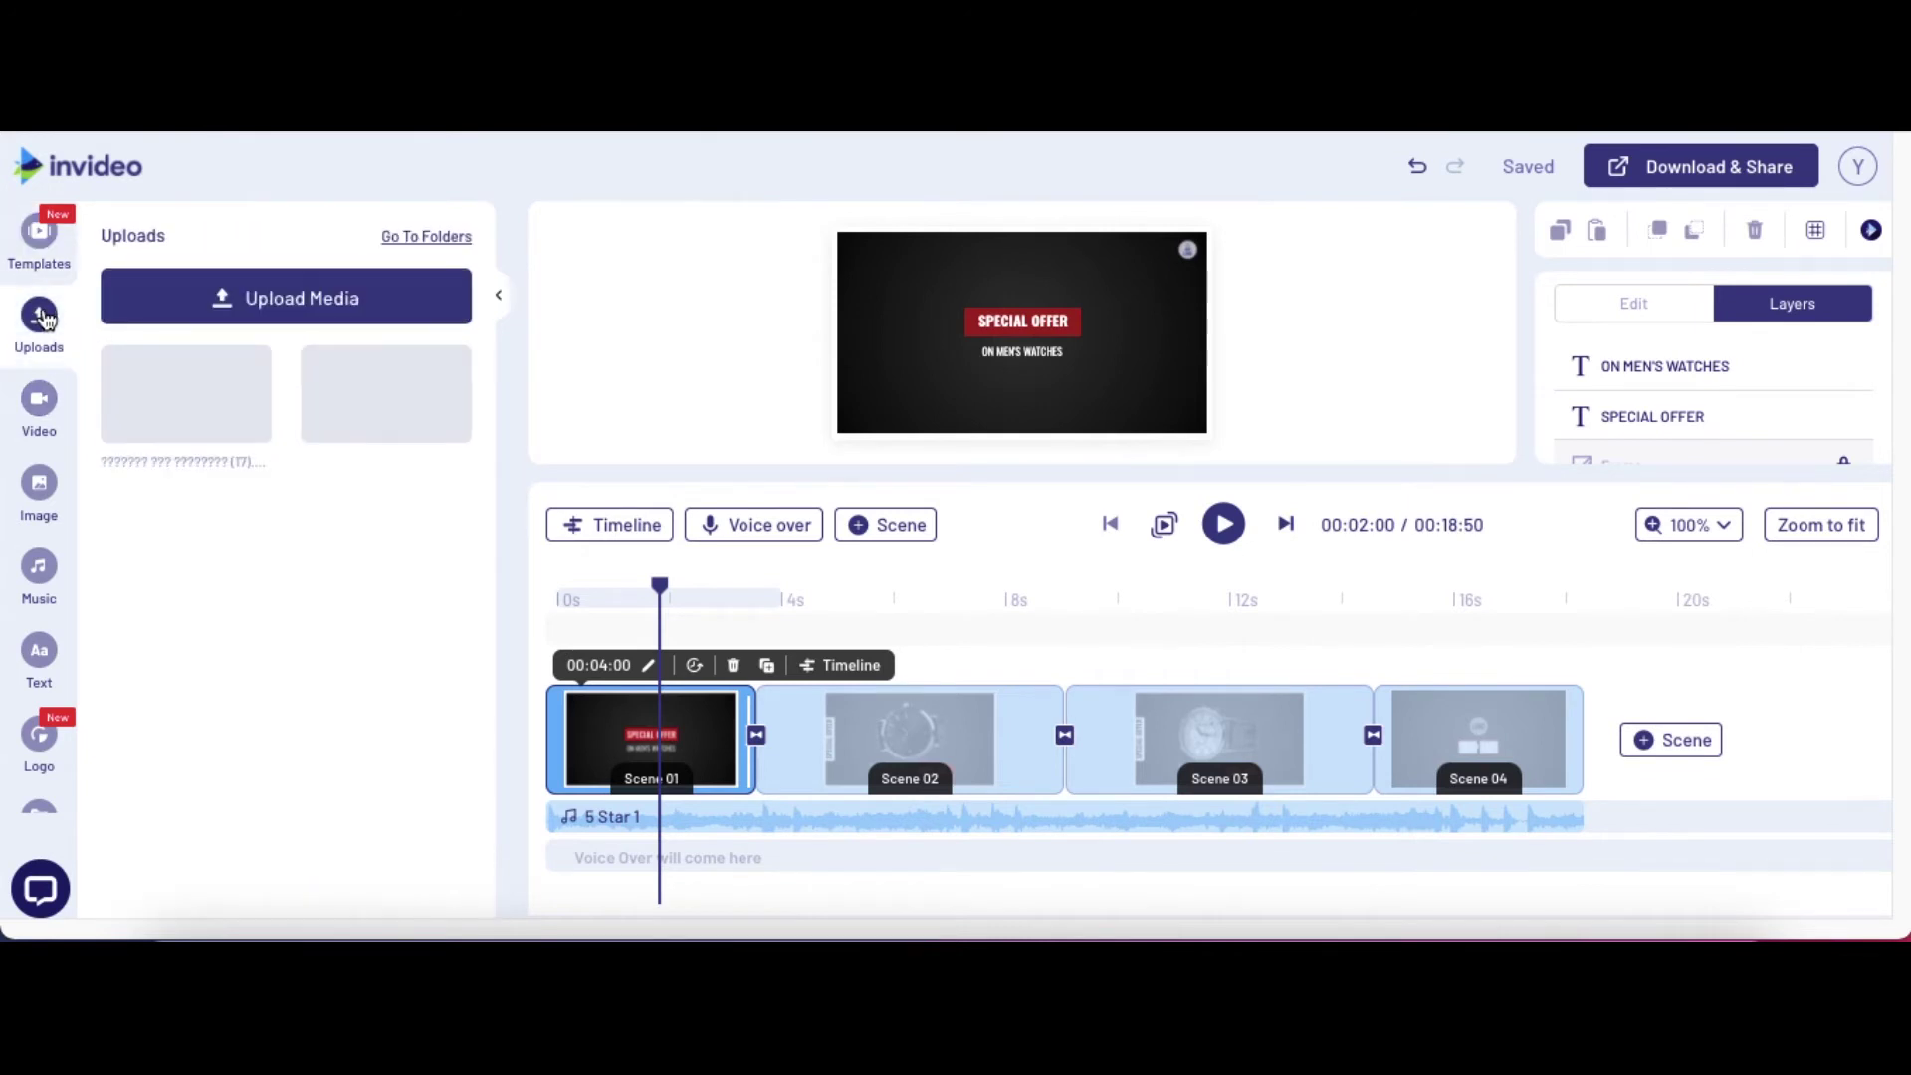
click(40, 485)
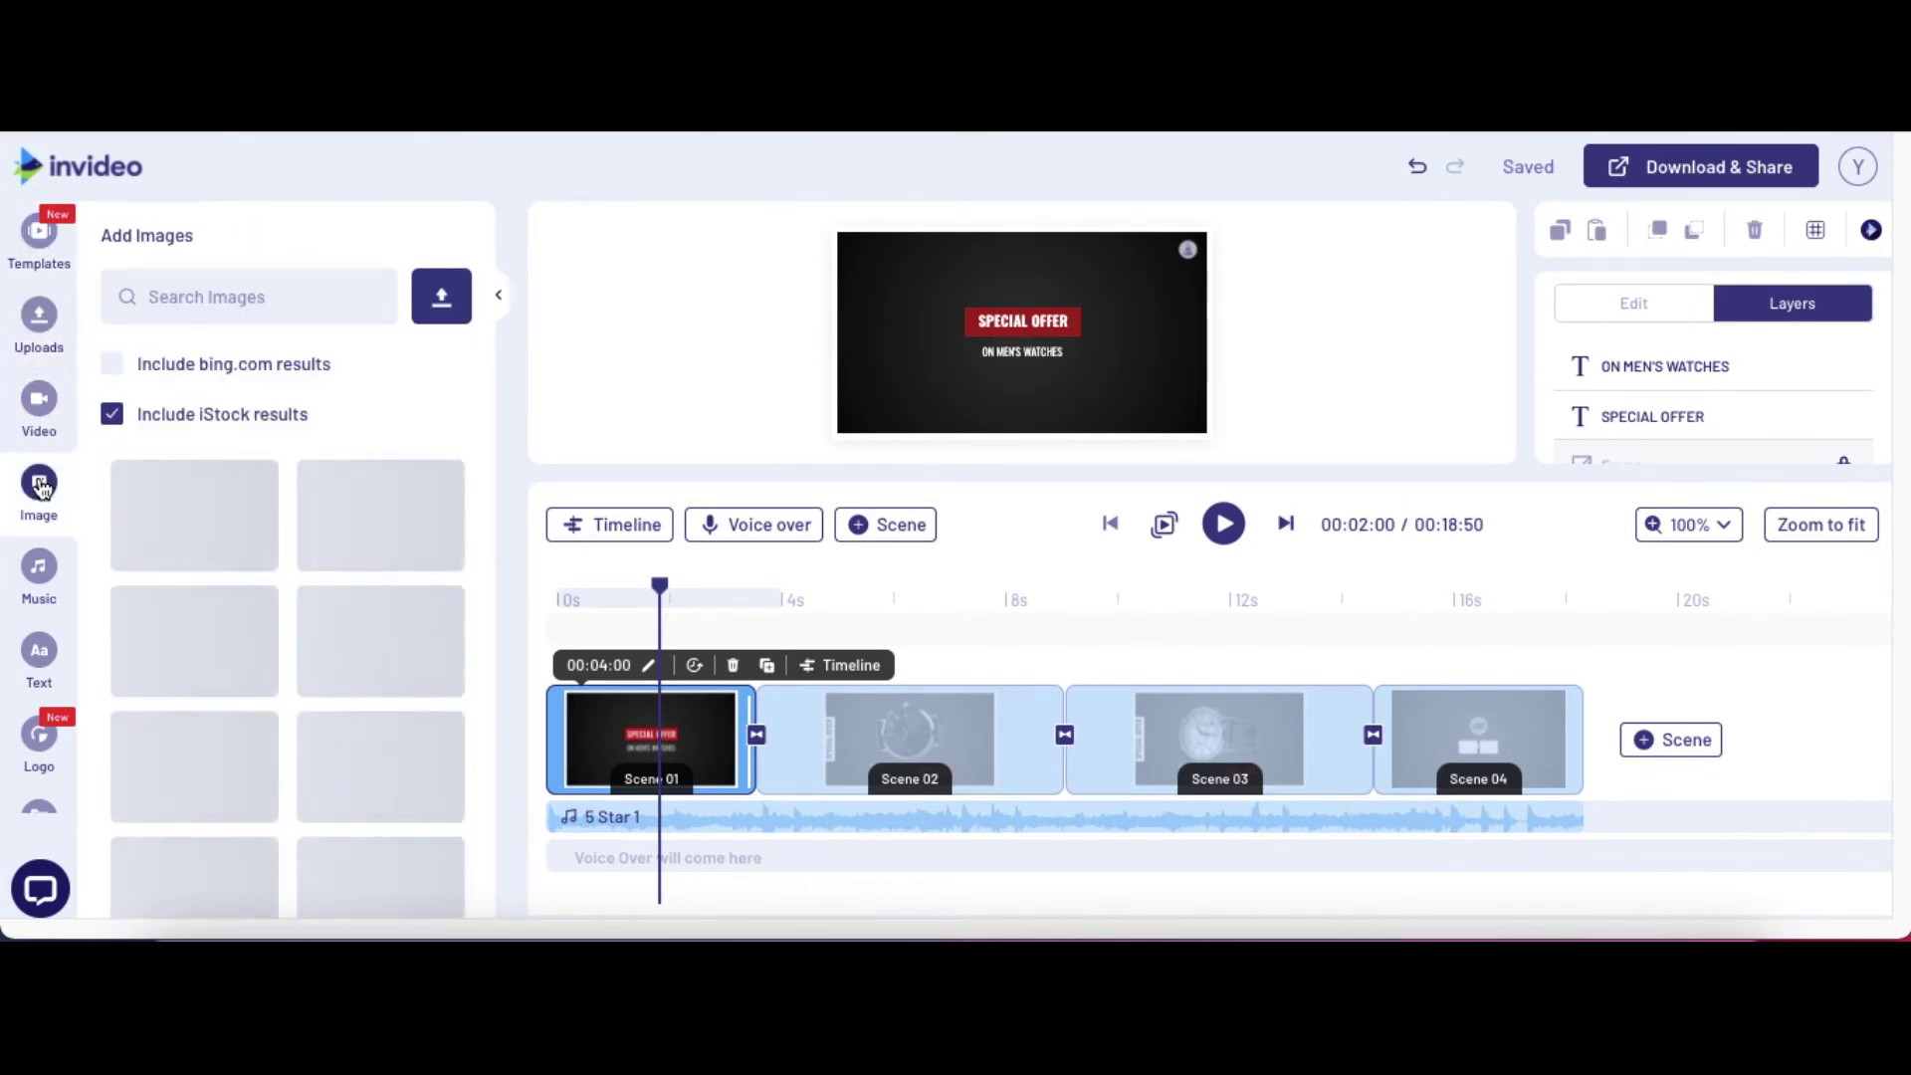
click(45, 319)
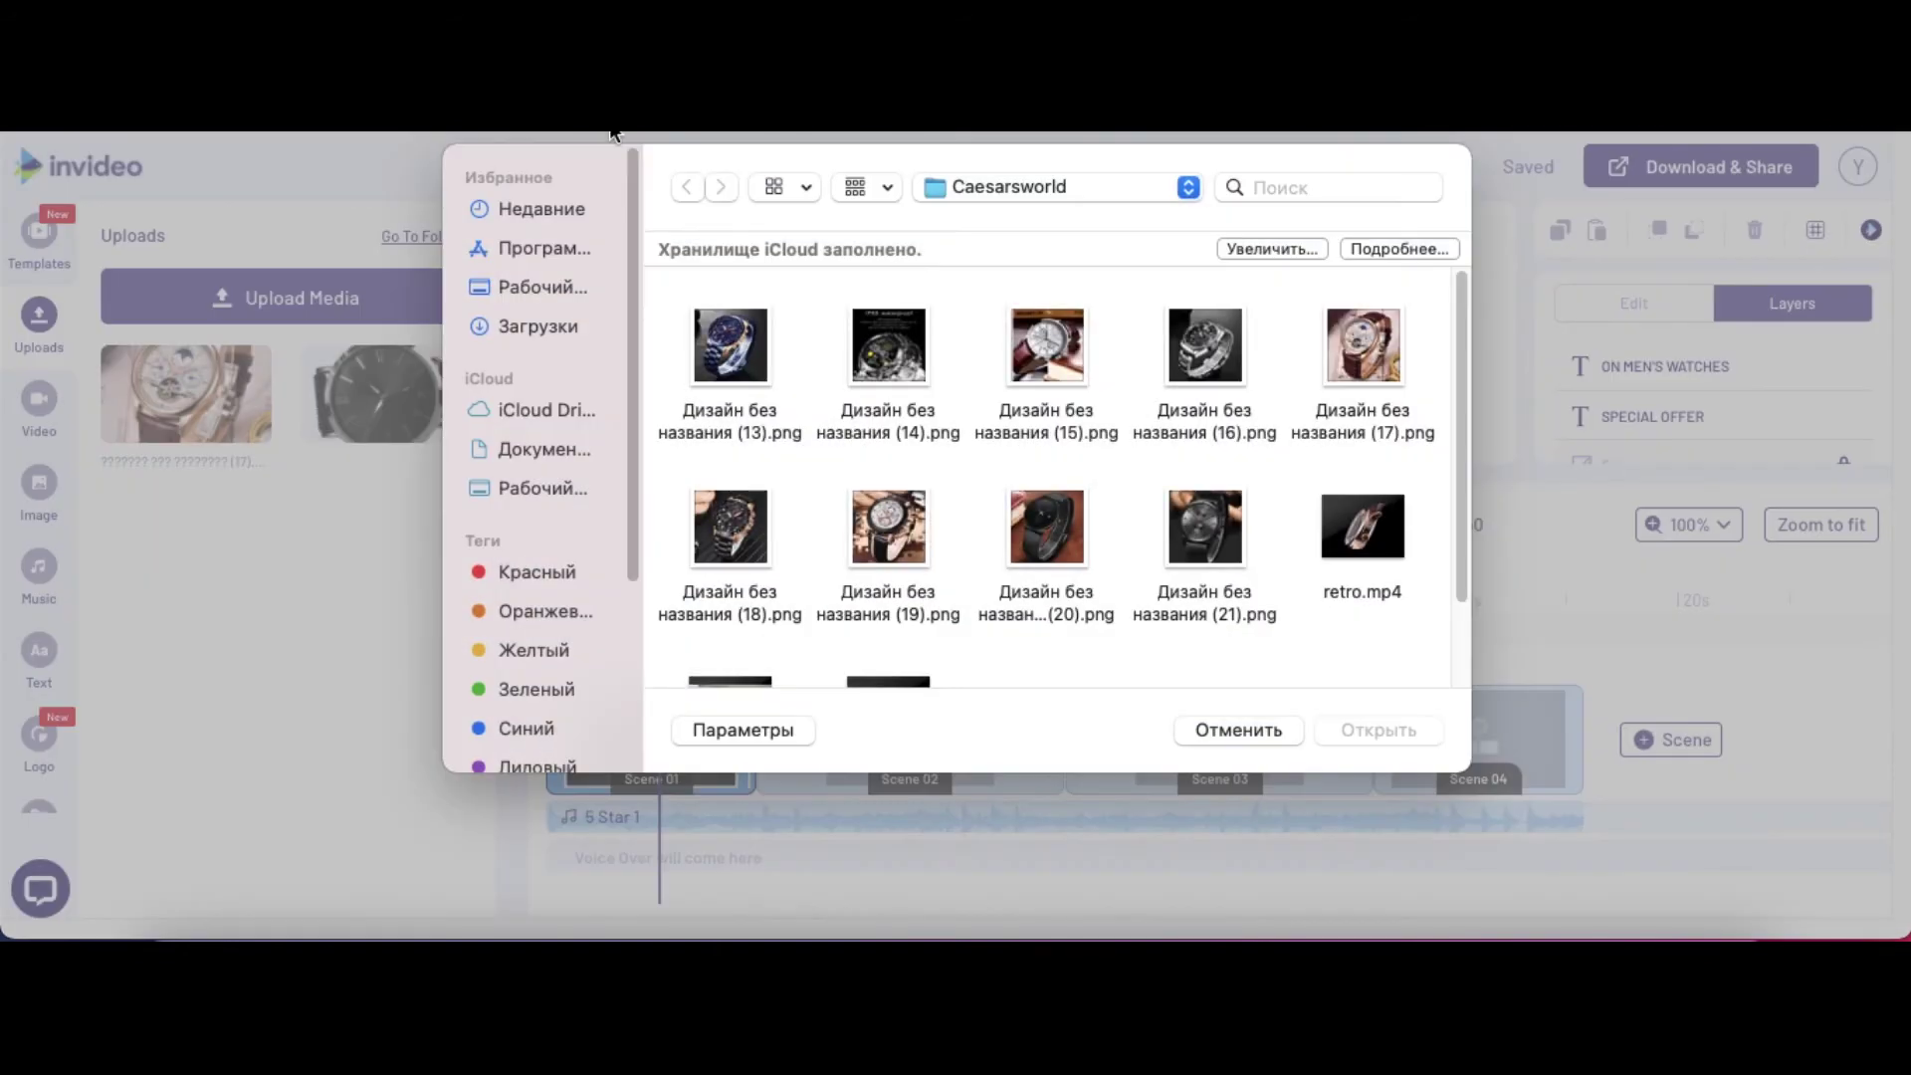
click(1189, 729)
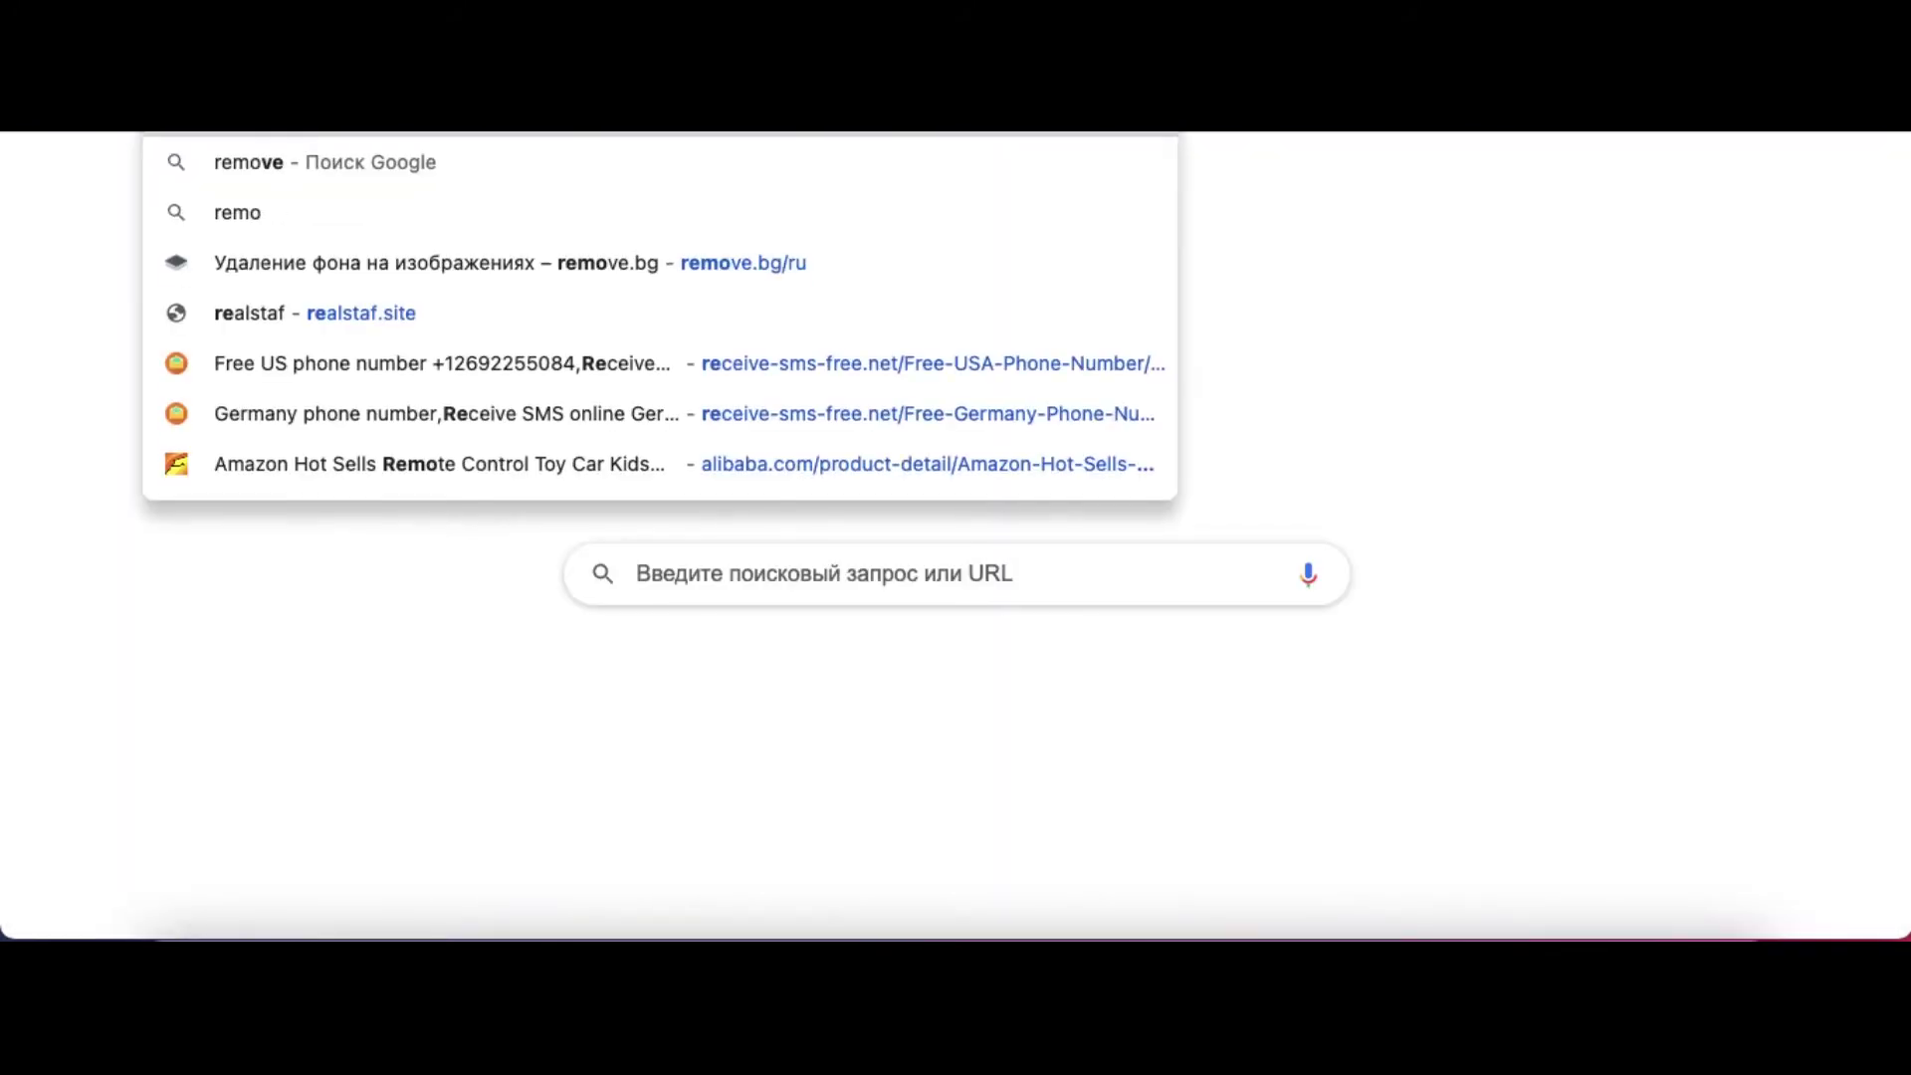
Switch to remove.bg, remove the background from "Дизайн без названия (13).png" and check the preview
key(Escape)
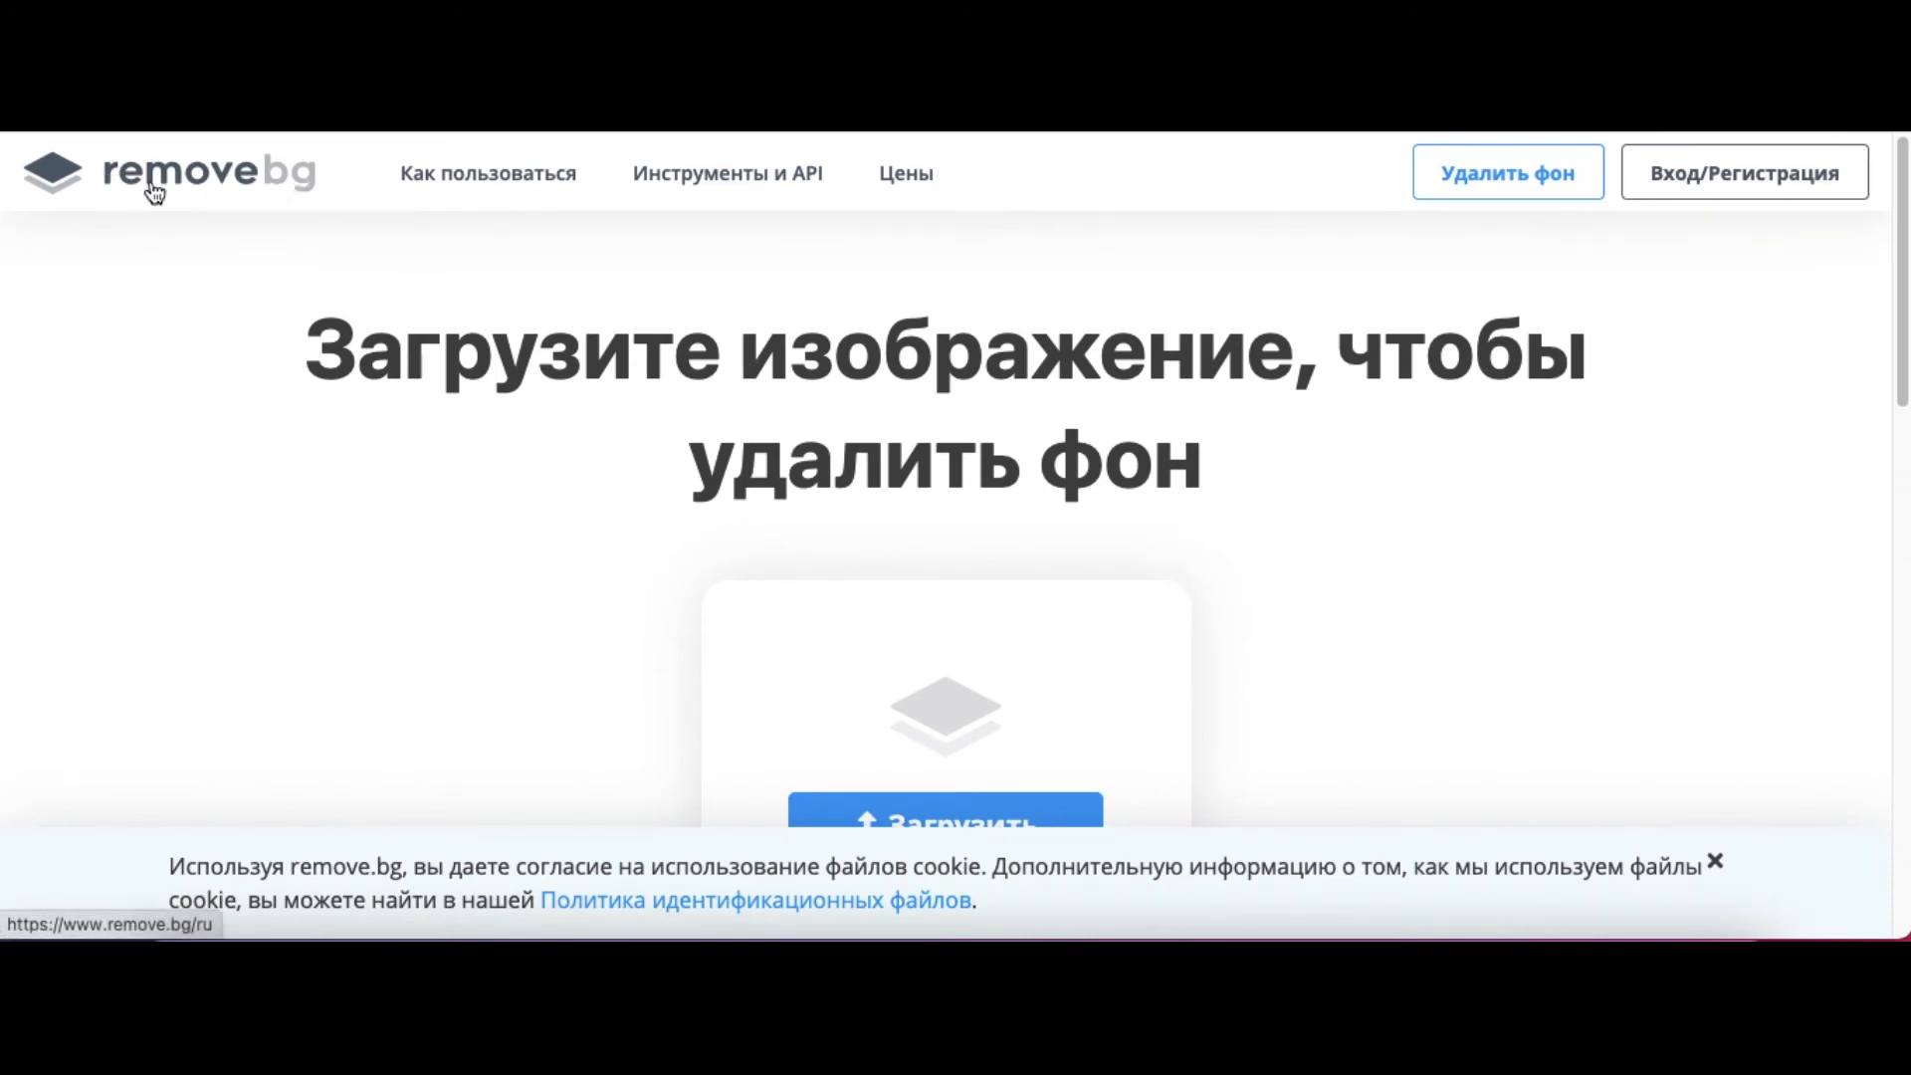
scroll(684, 469, down, 3)
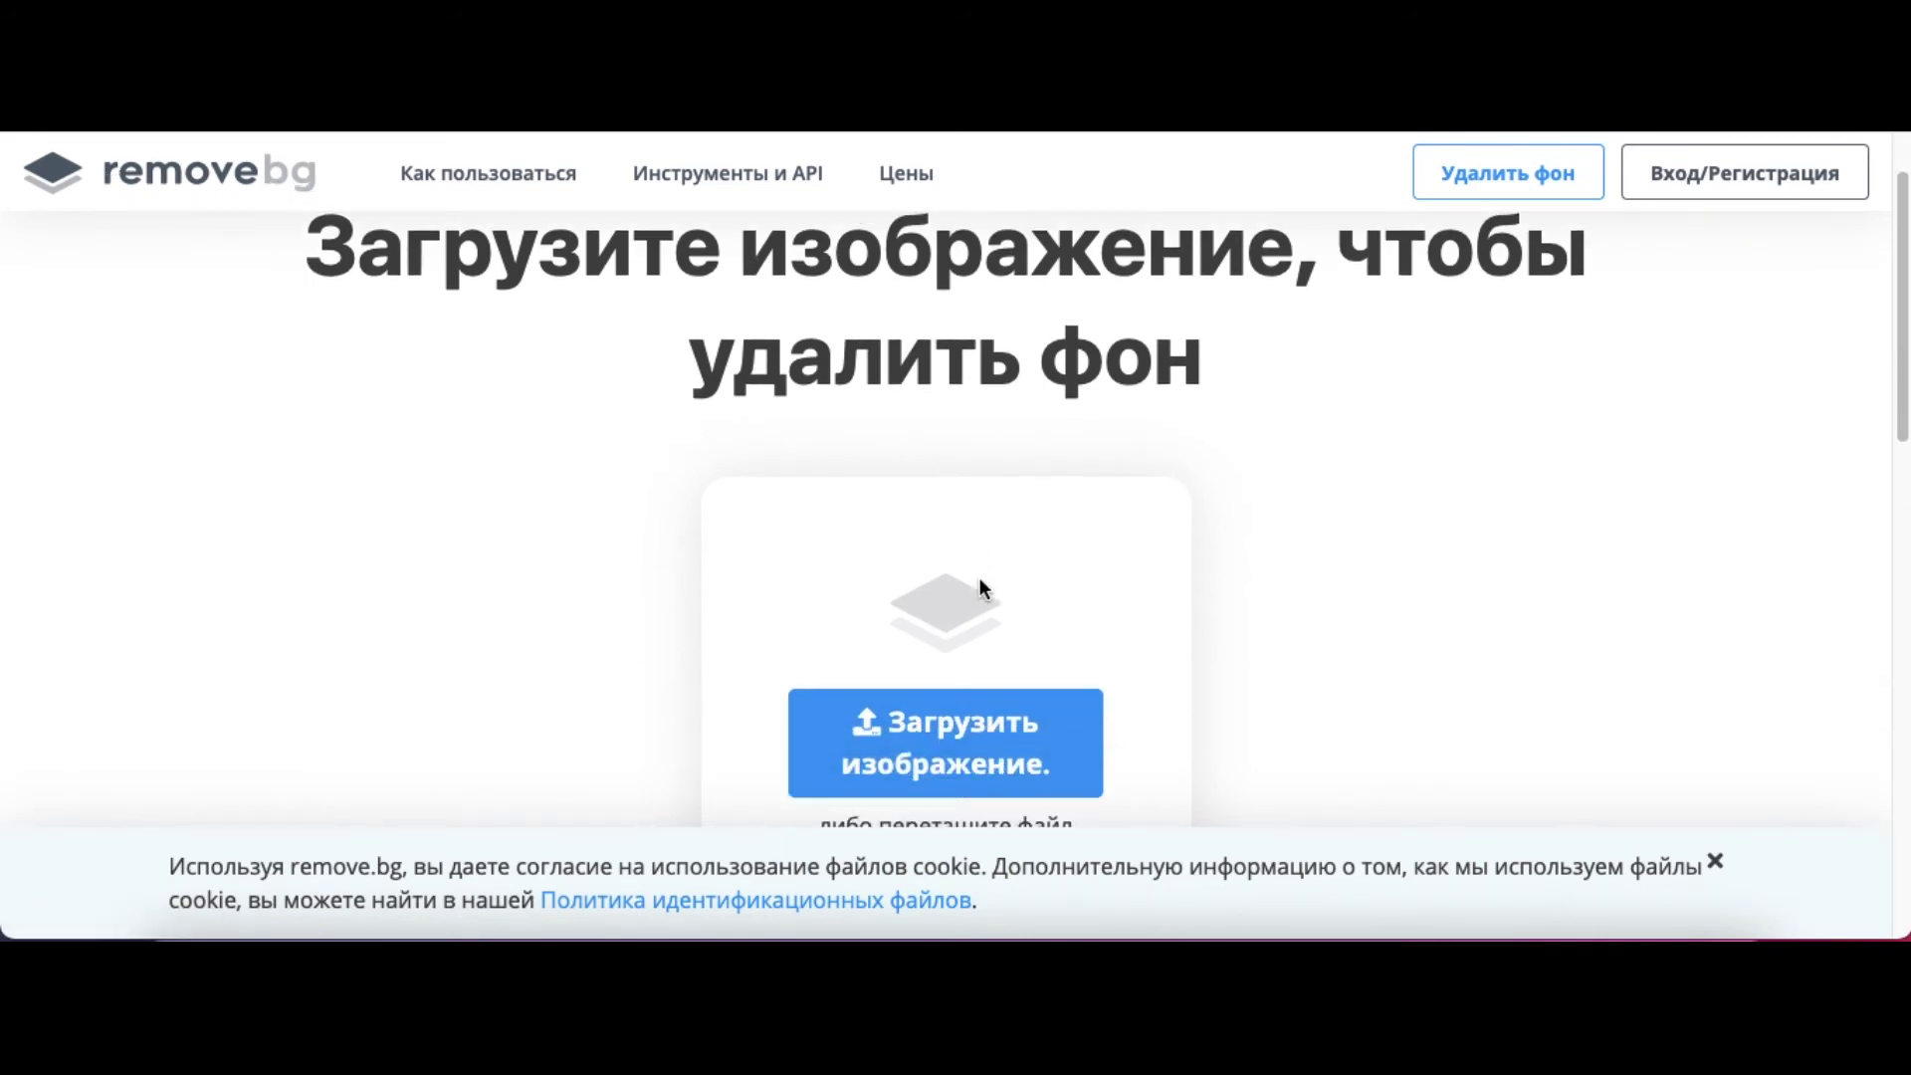
click(946, 687)
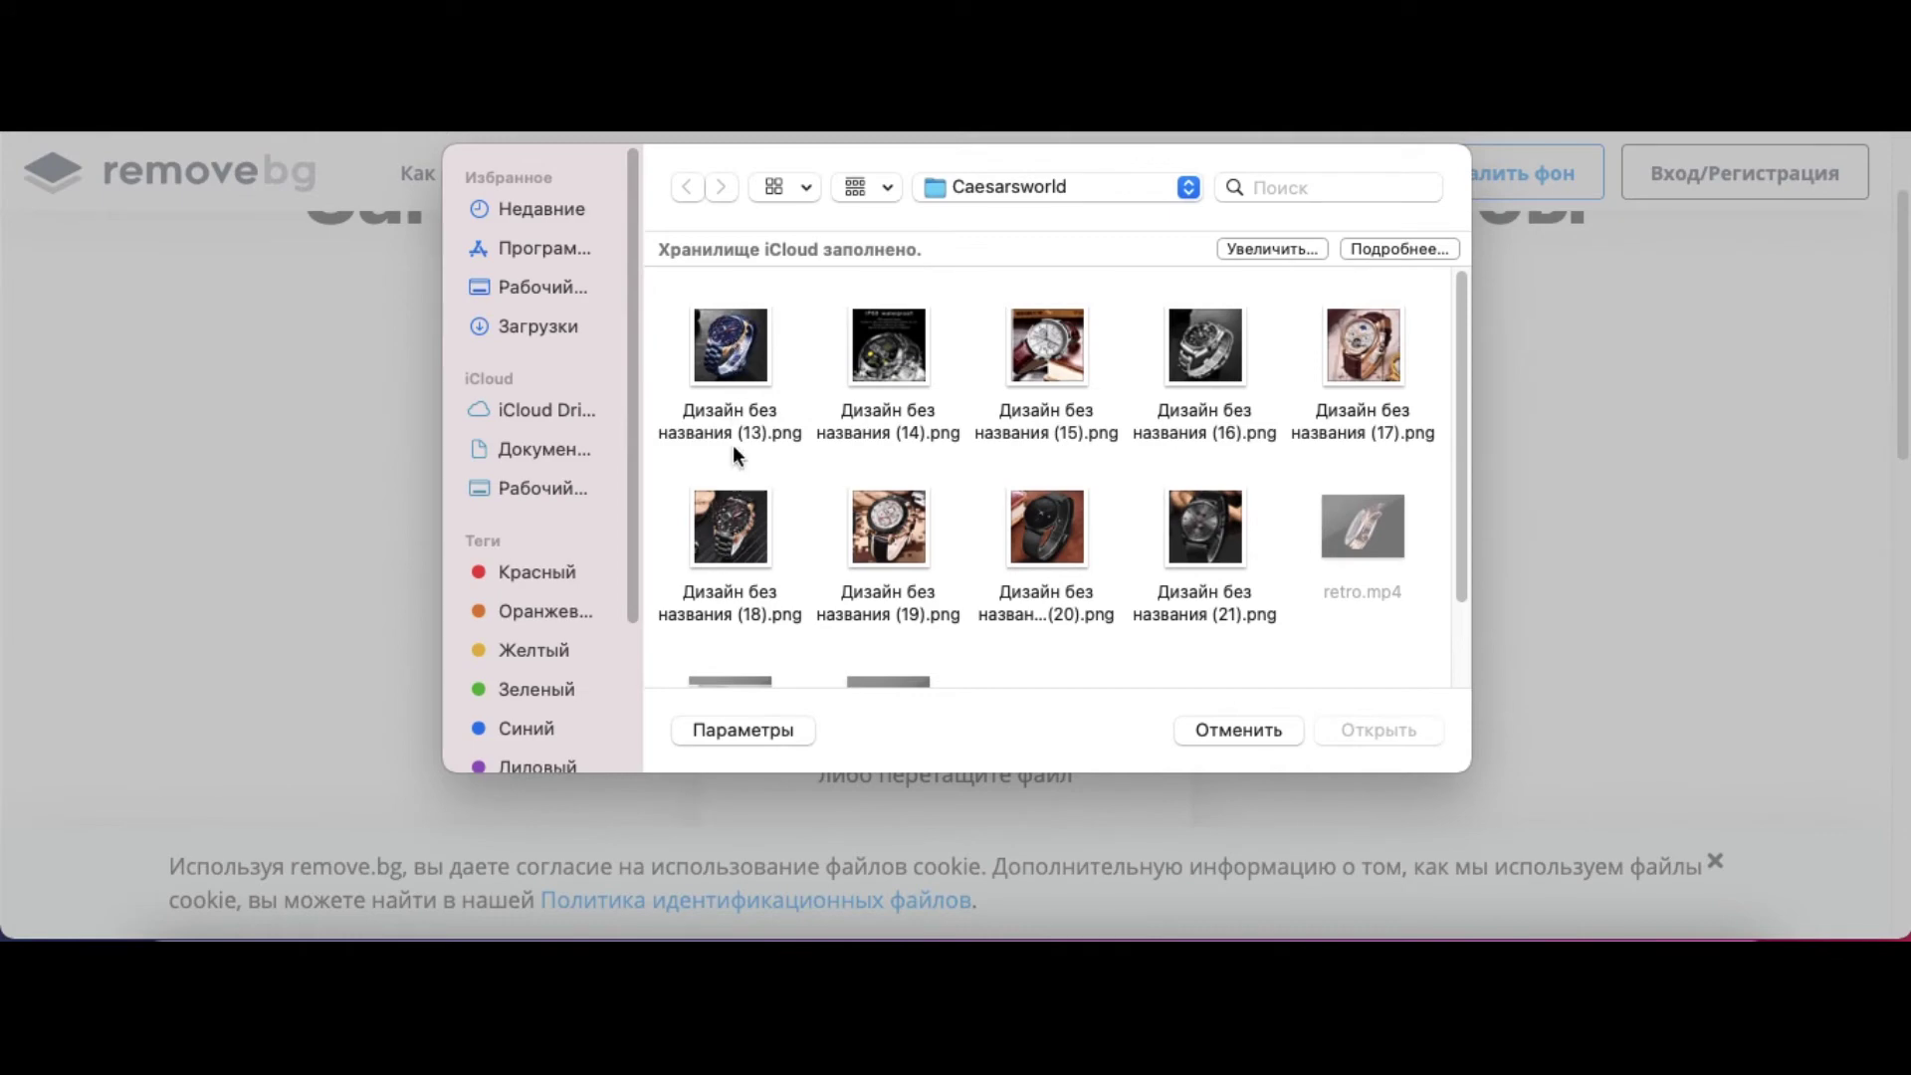
click(734, 346)
click(1353, 730)
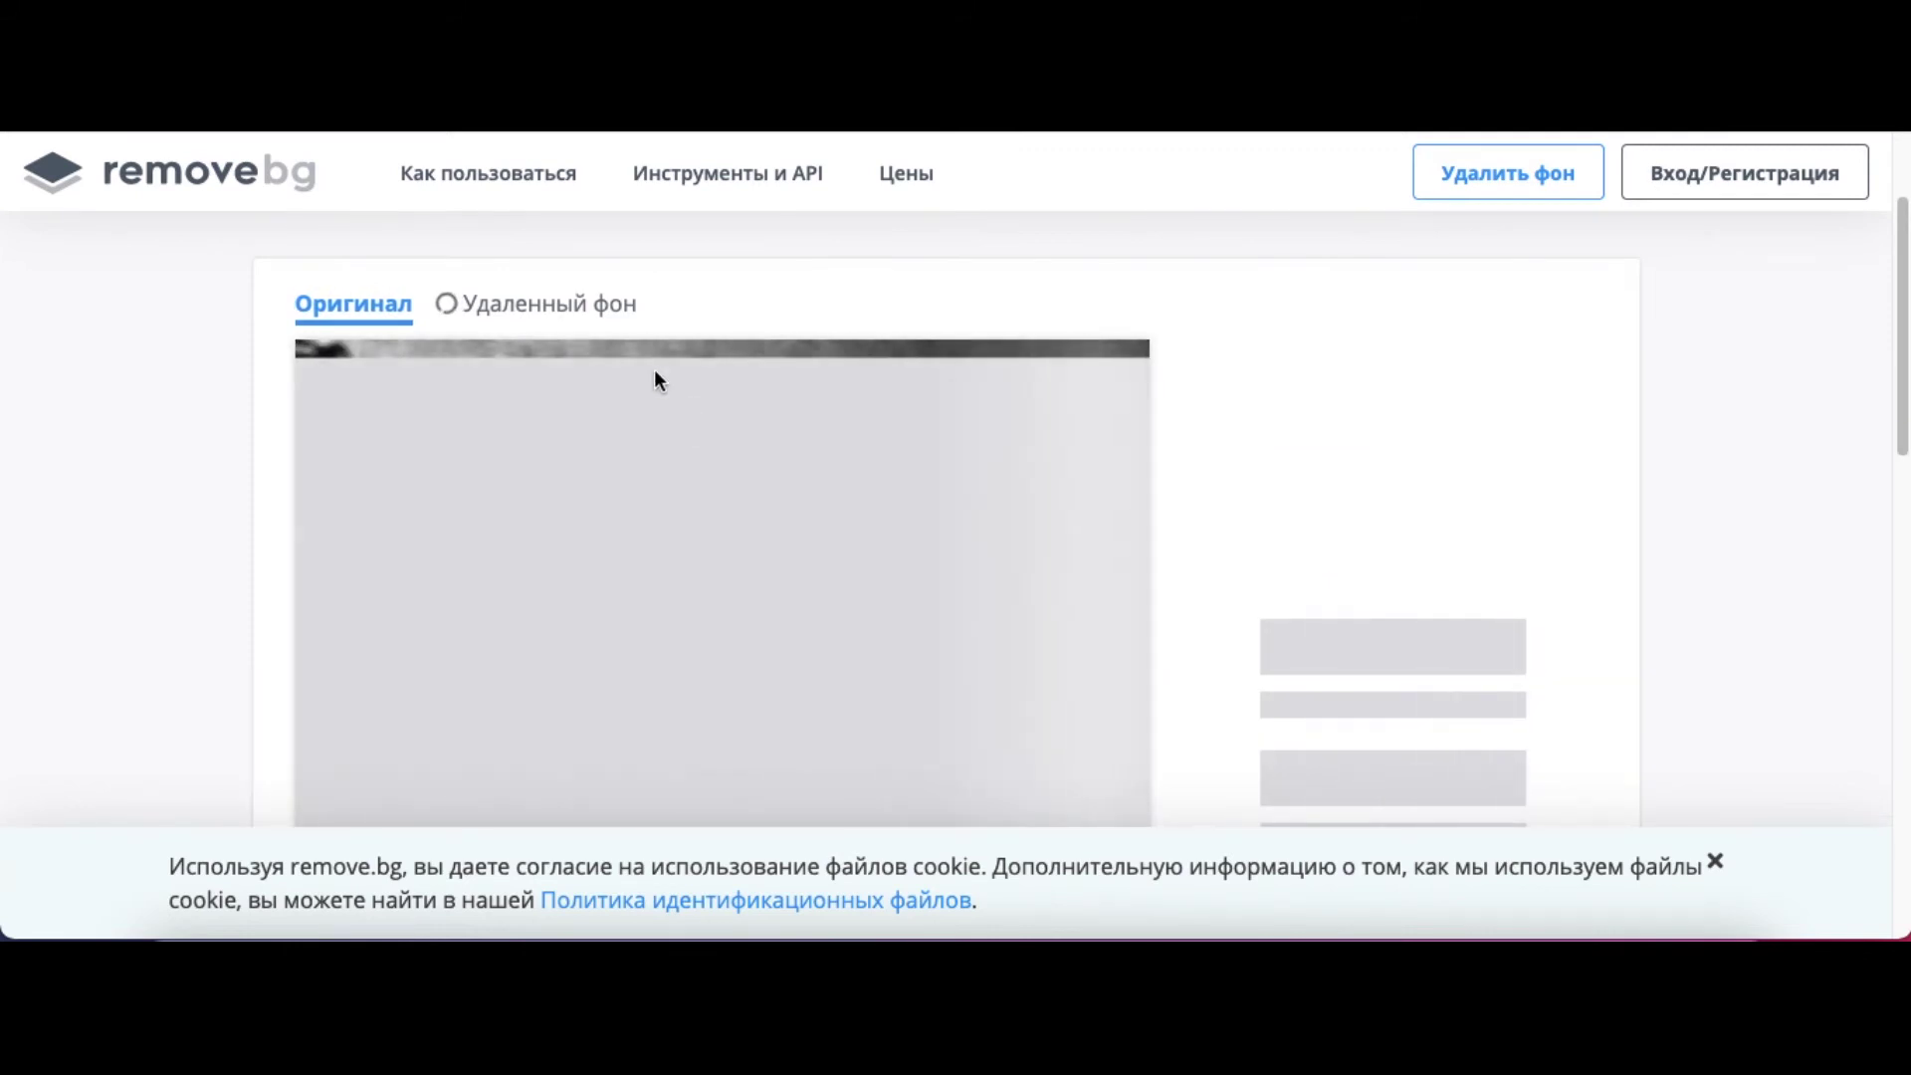
scroll(552, 485, down, 3)
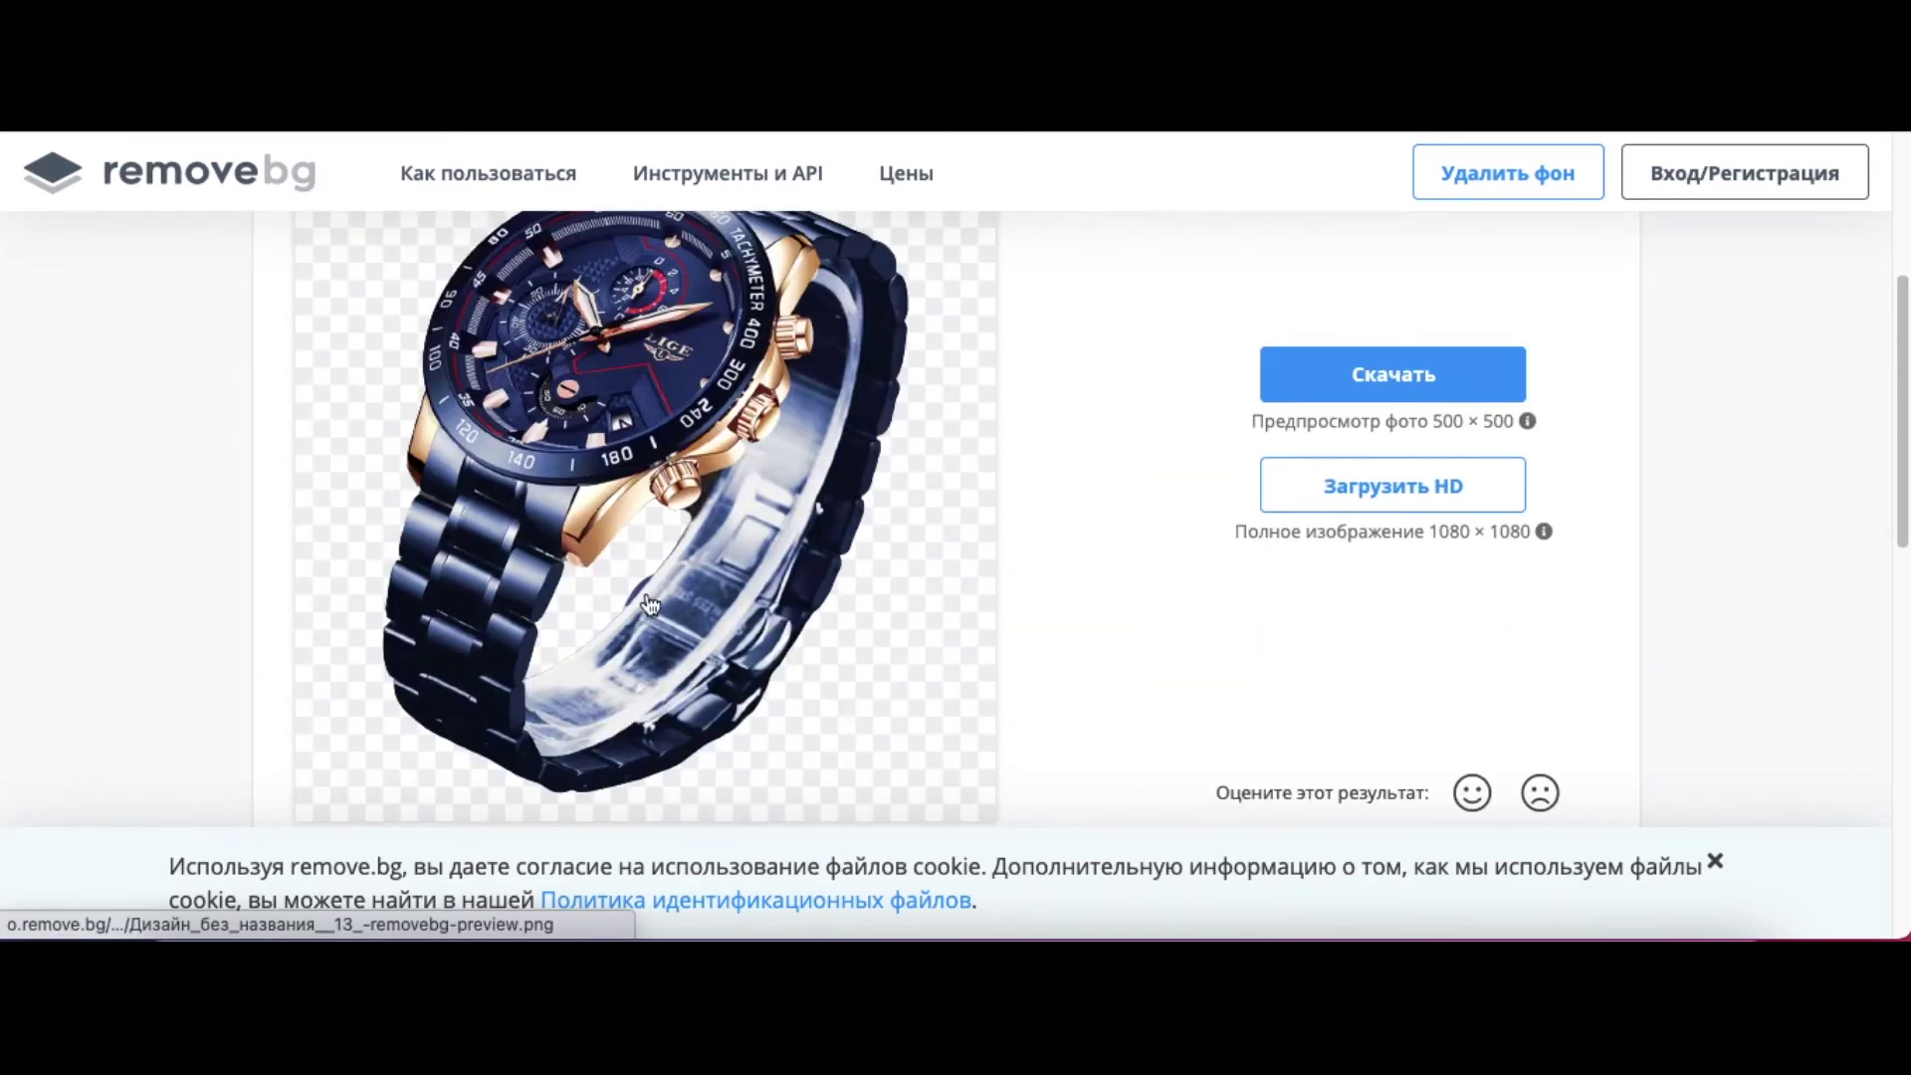
scroll(649, 604, up, 3)
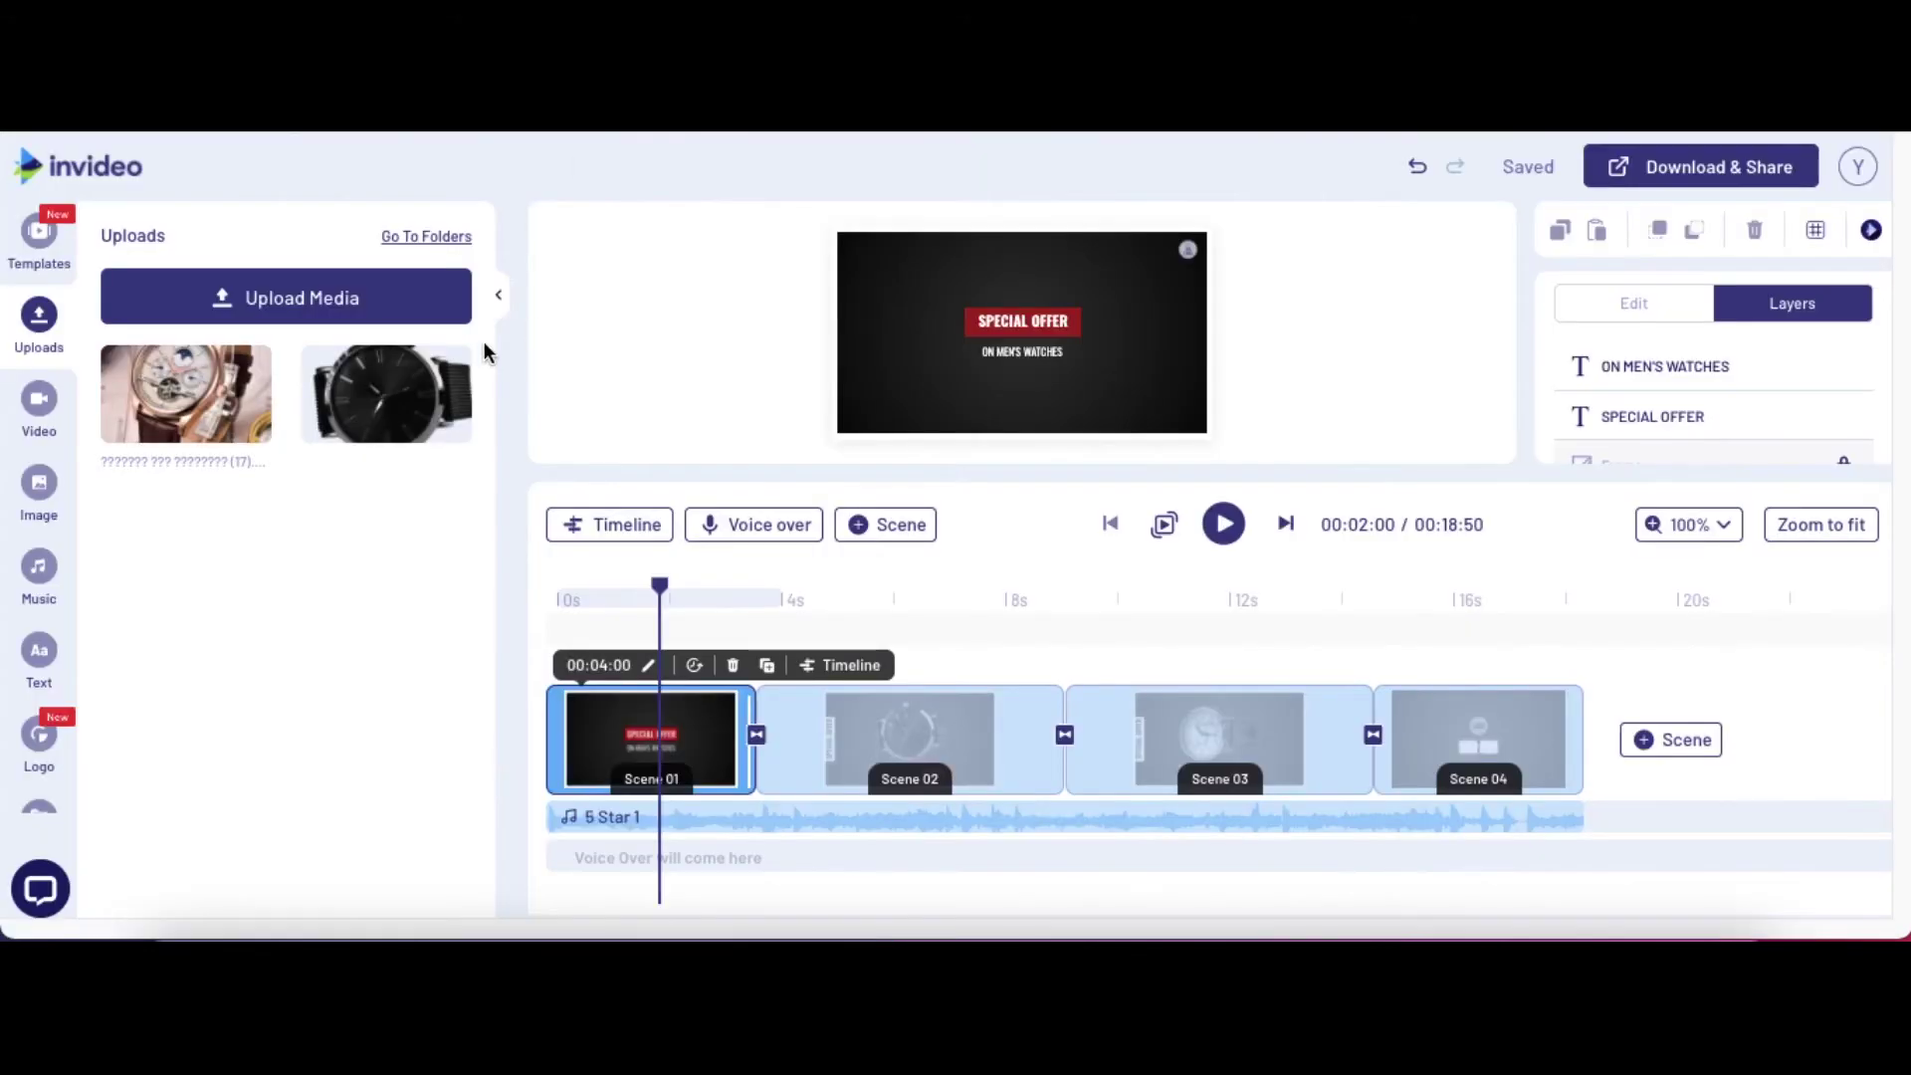
Upload the background-free watch images 17 and 21, and delete the original watch picture from Scene 02
click(317, 305)
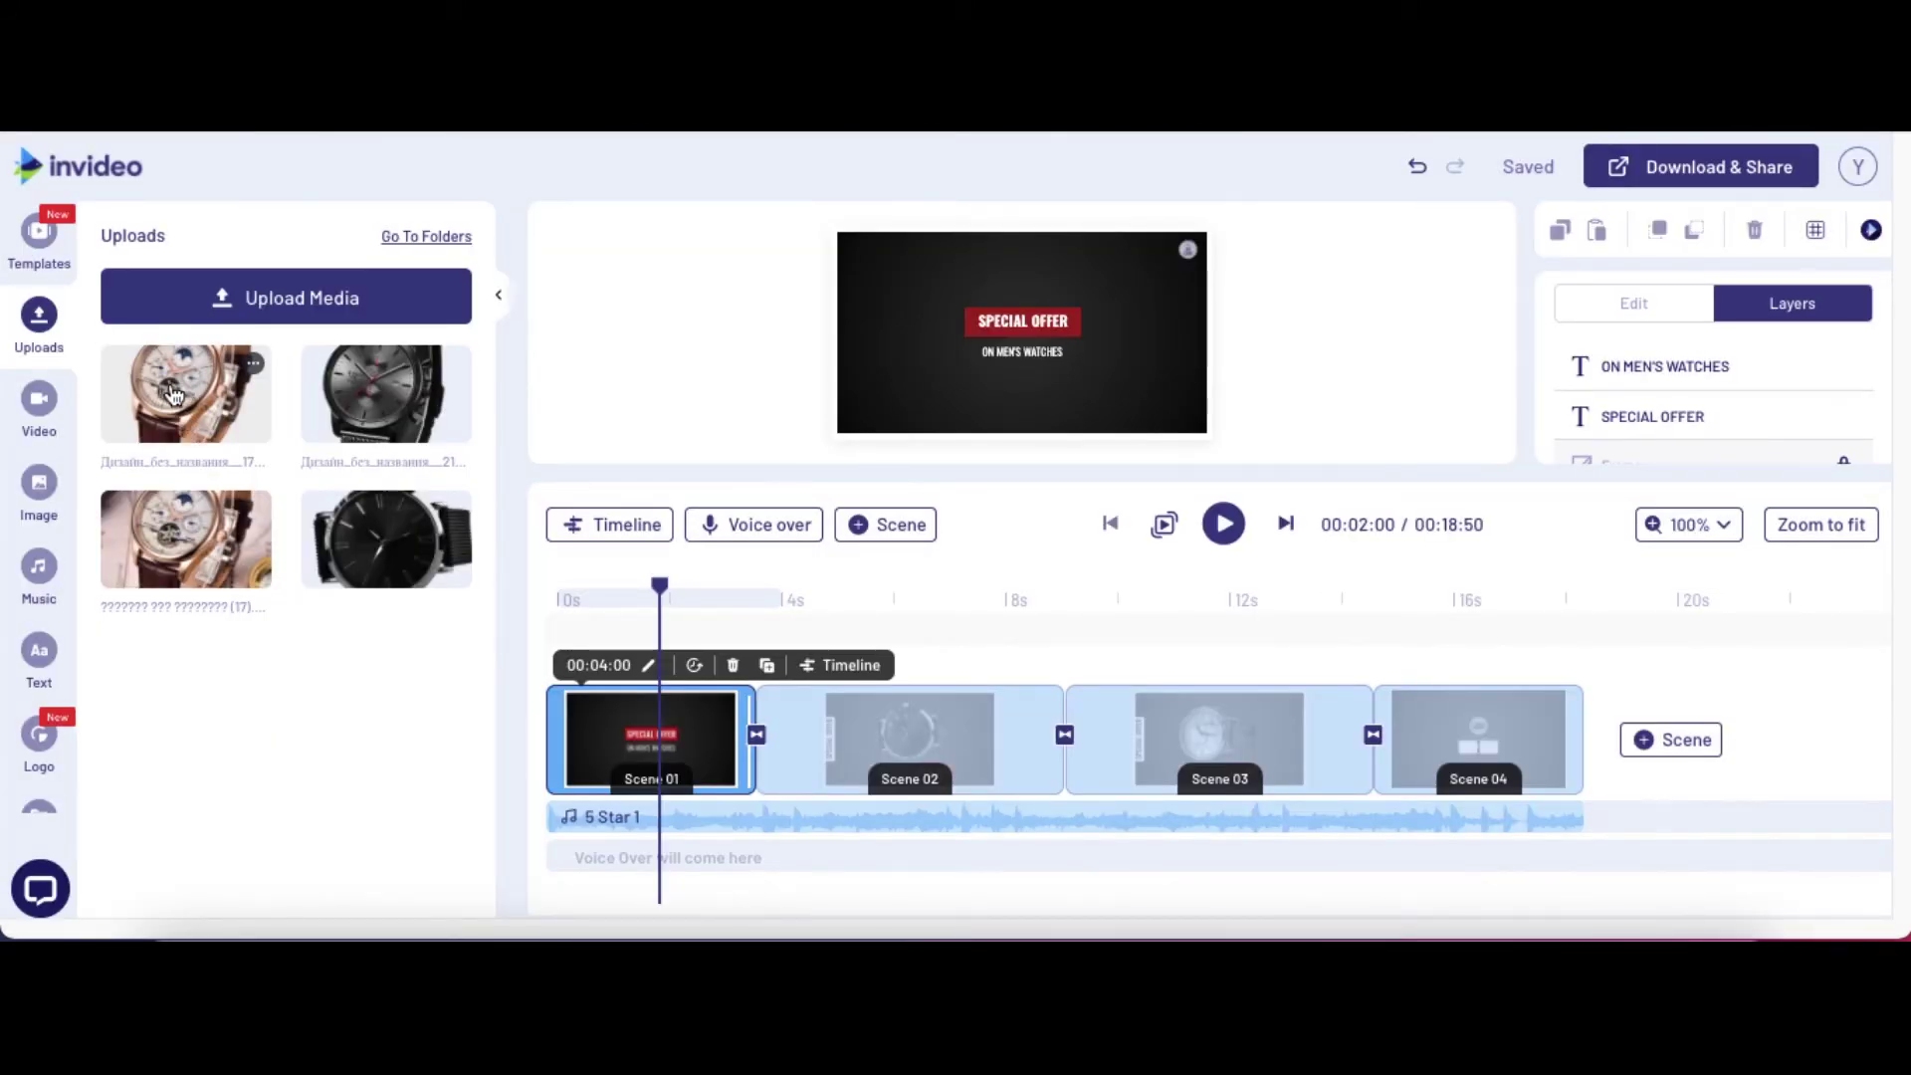
click(871, 744)
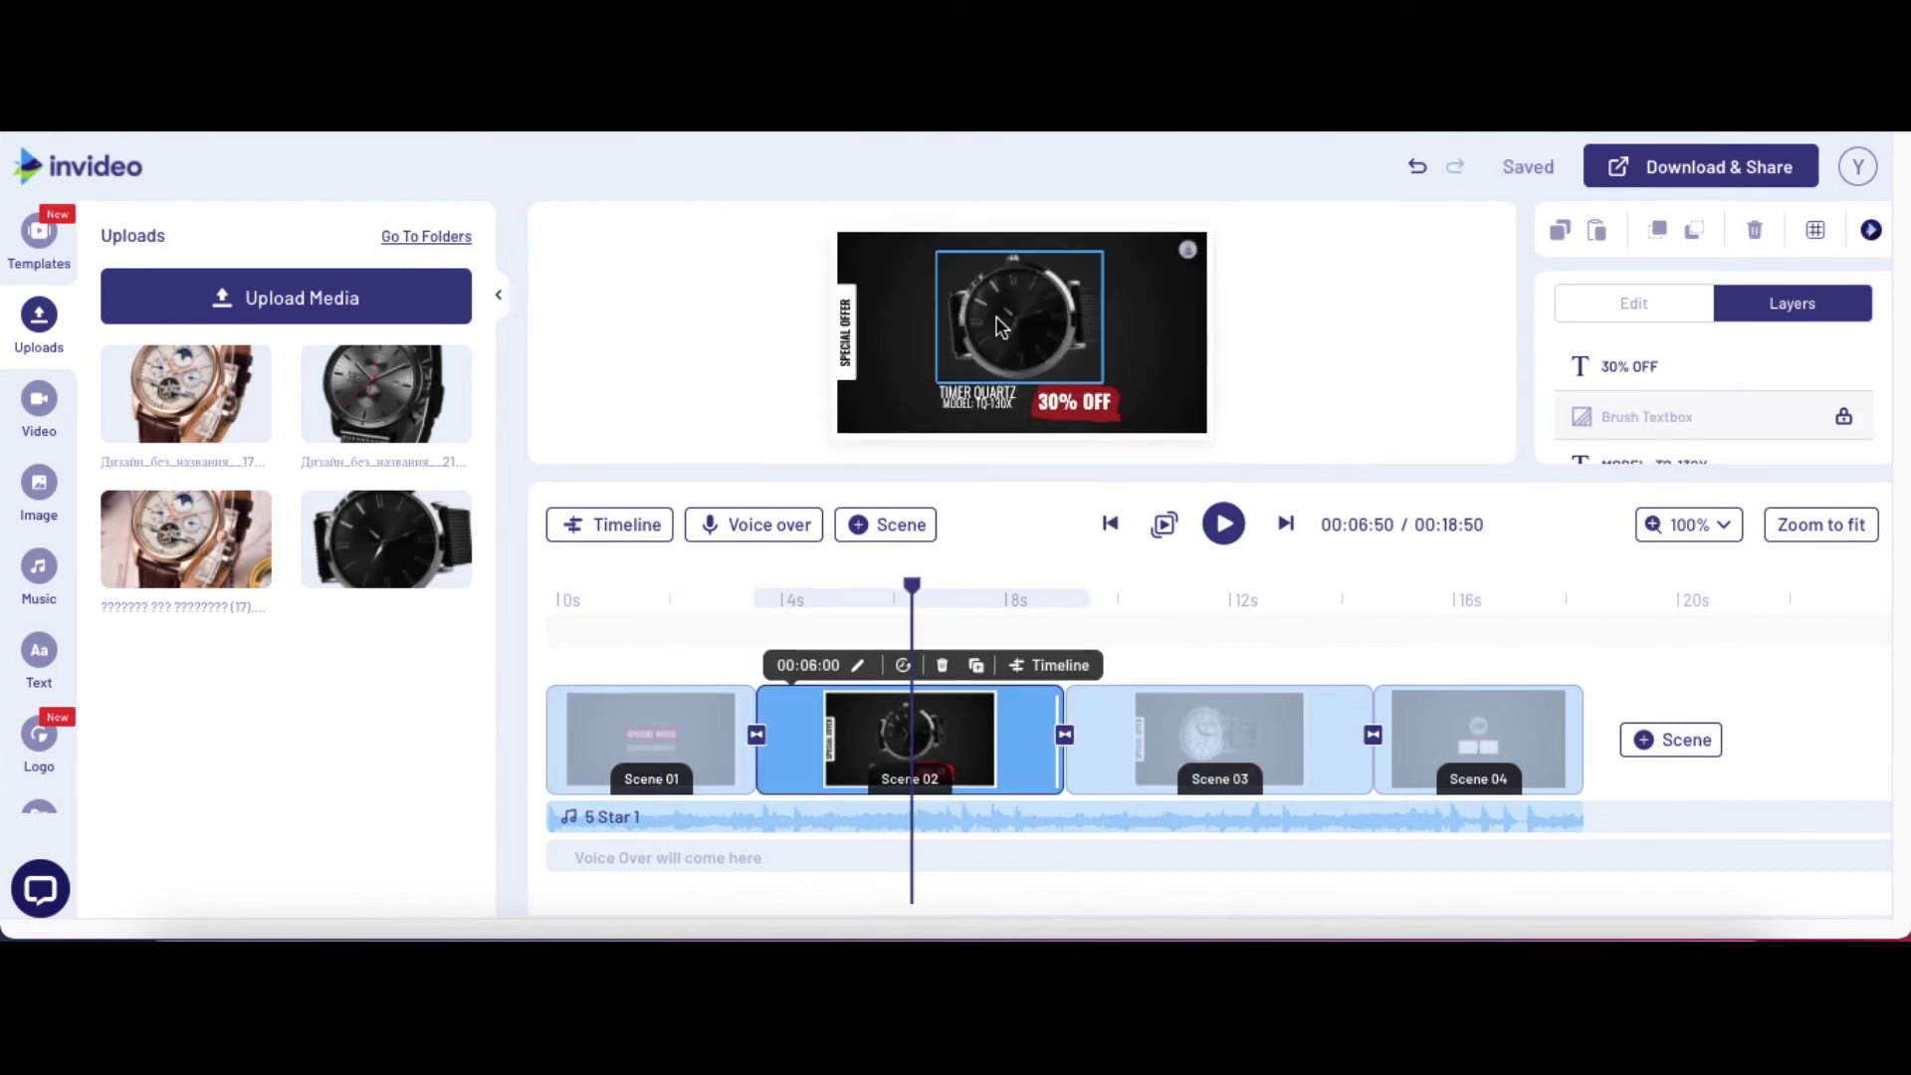
click(1023, 320)
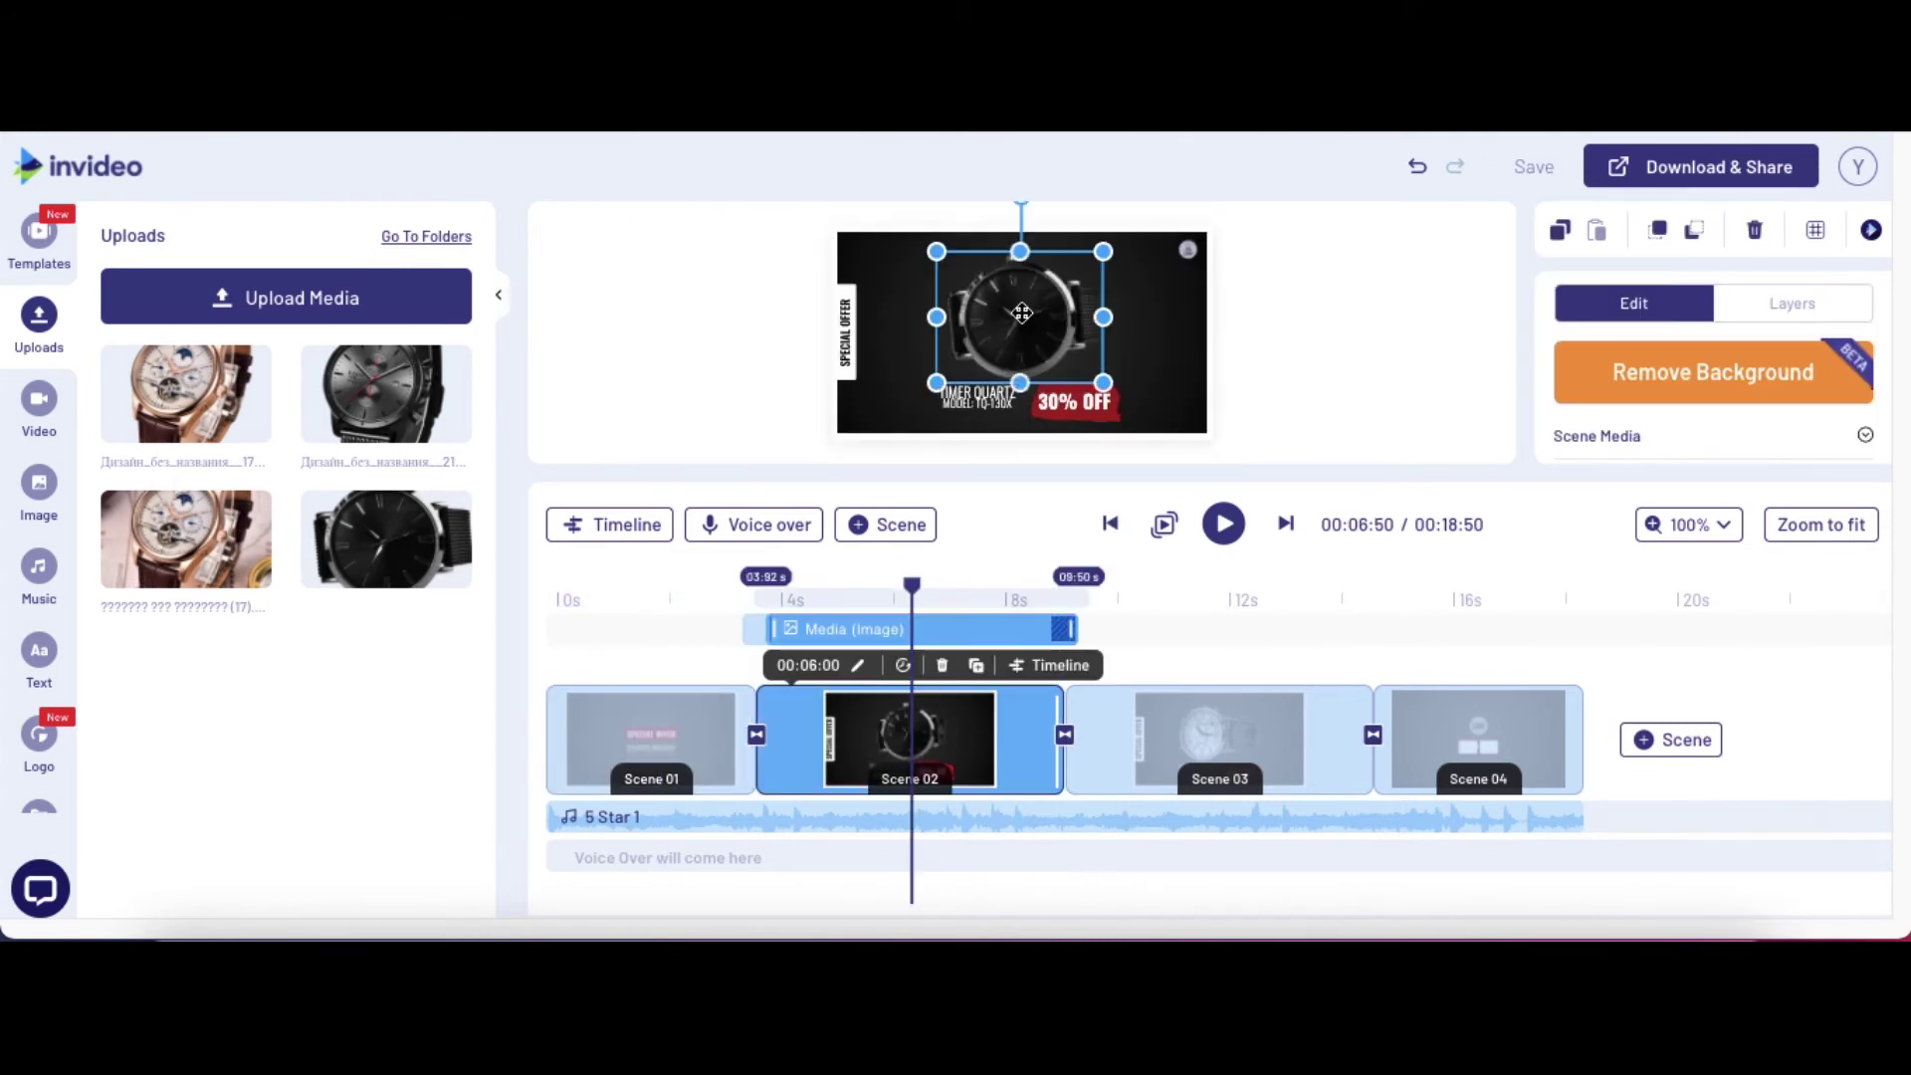
key(Delete)
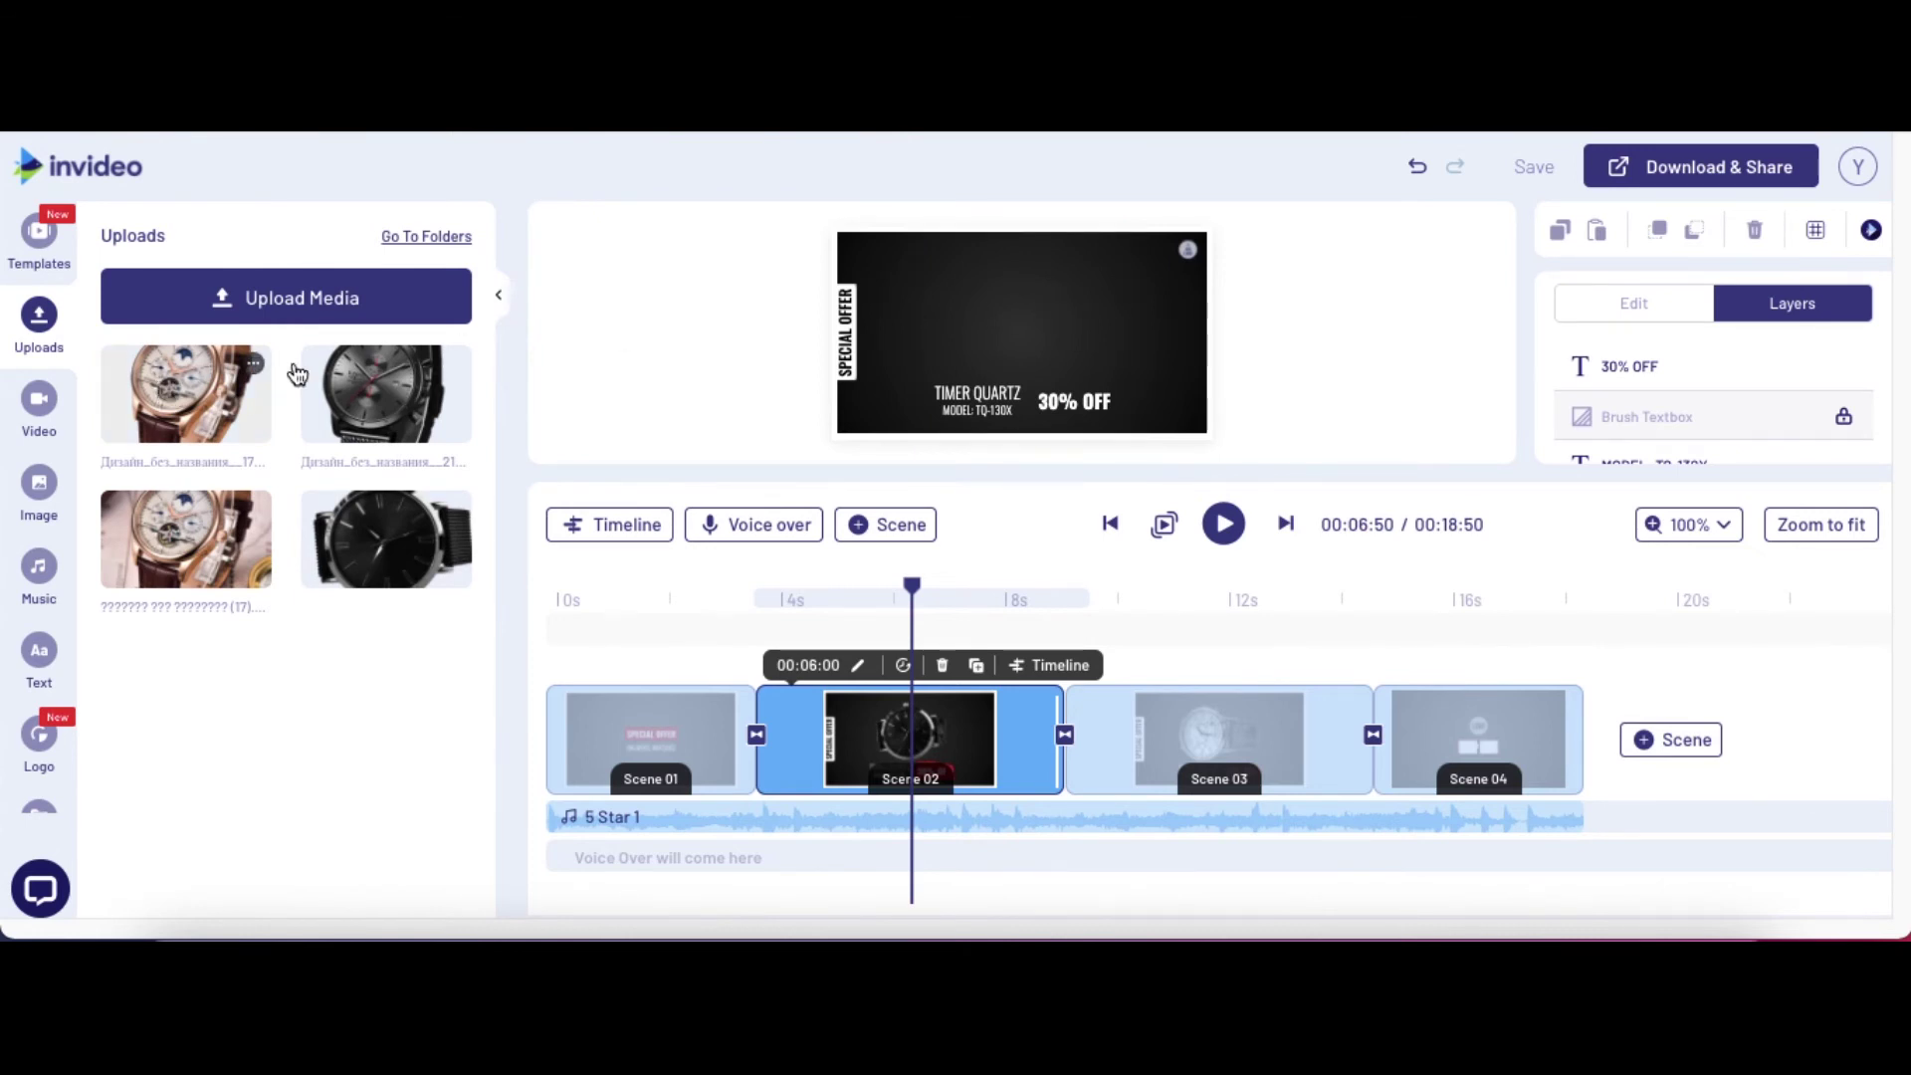
Add the uploaded background-free brown-strap watch to Scene 02, shrink it and centre it above the product text
click(1012, 312)
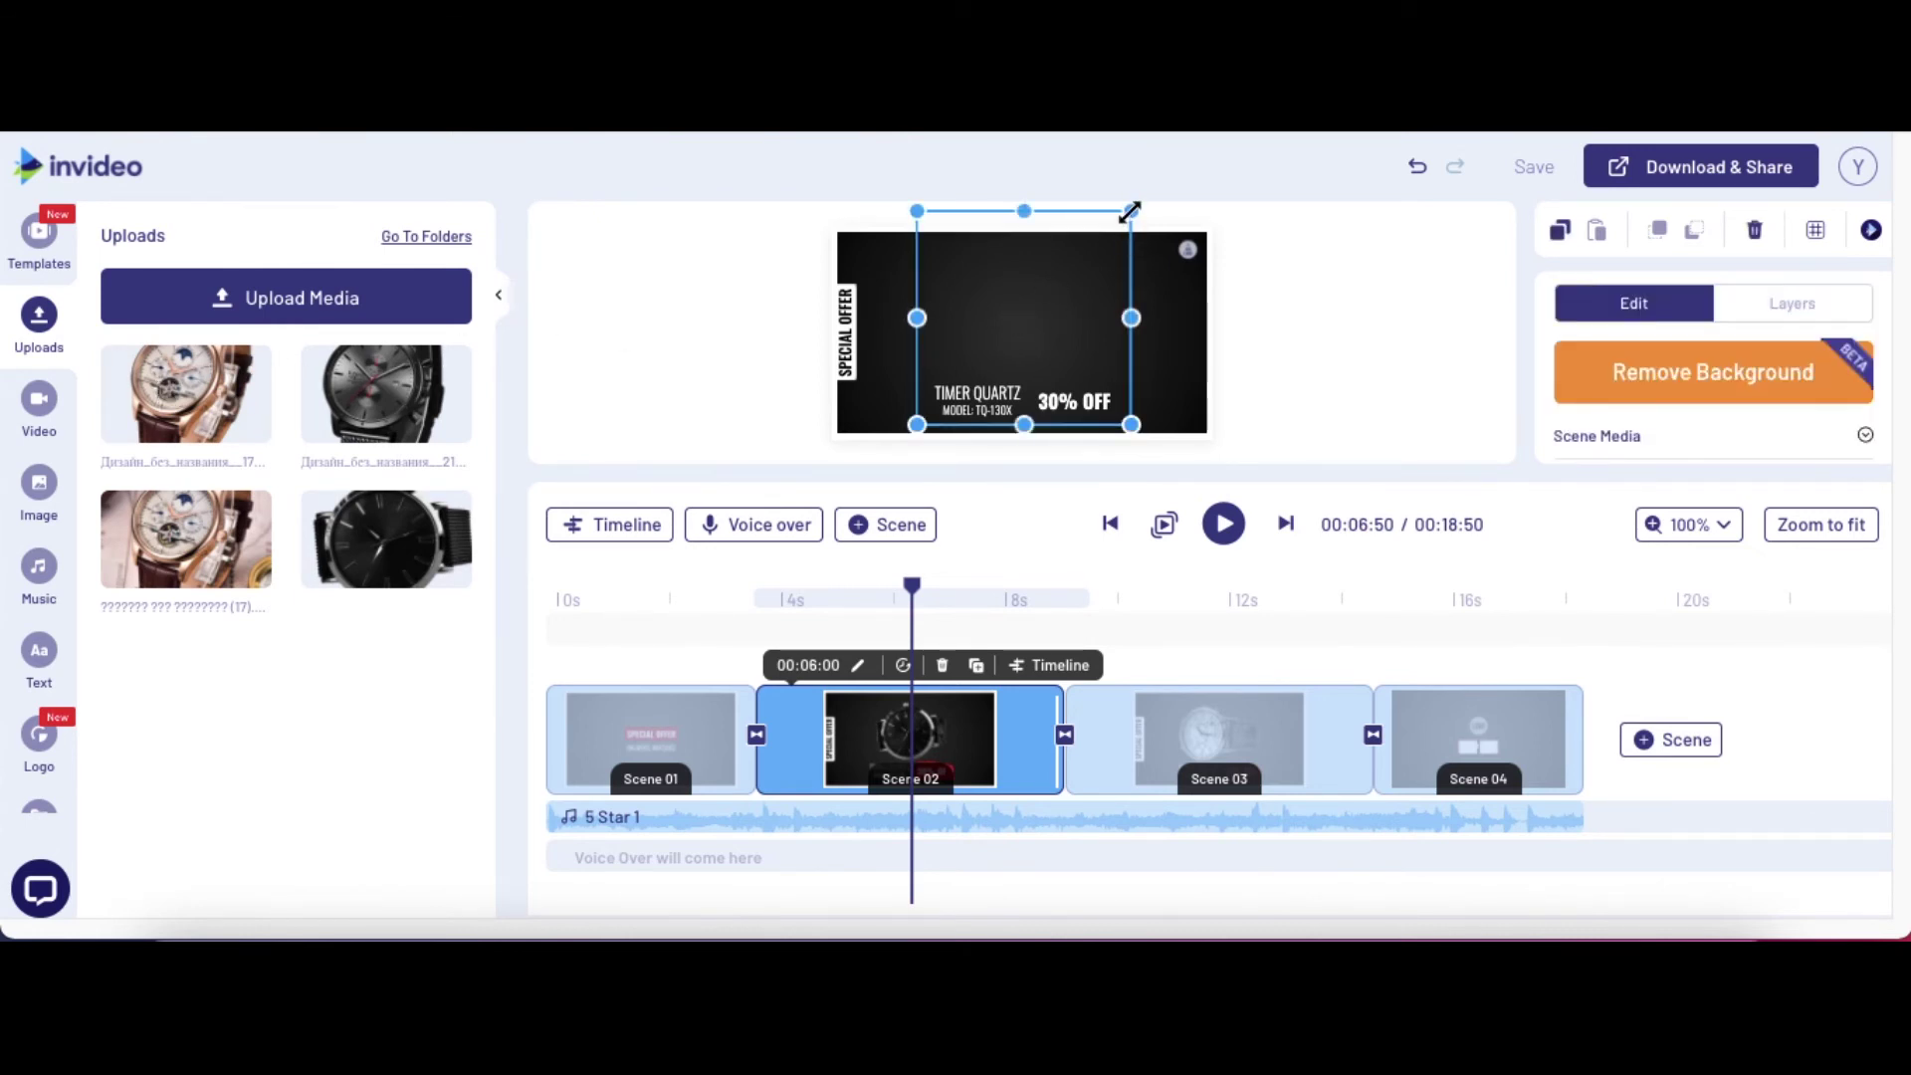
drag(1046, 299, 1077, 288)
drag(1128, 398, 1084, 360)
drag(1023, 277, 1014, 289)
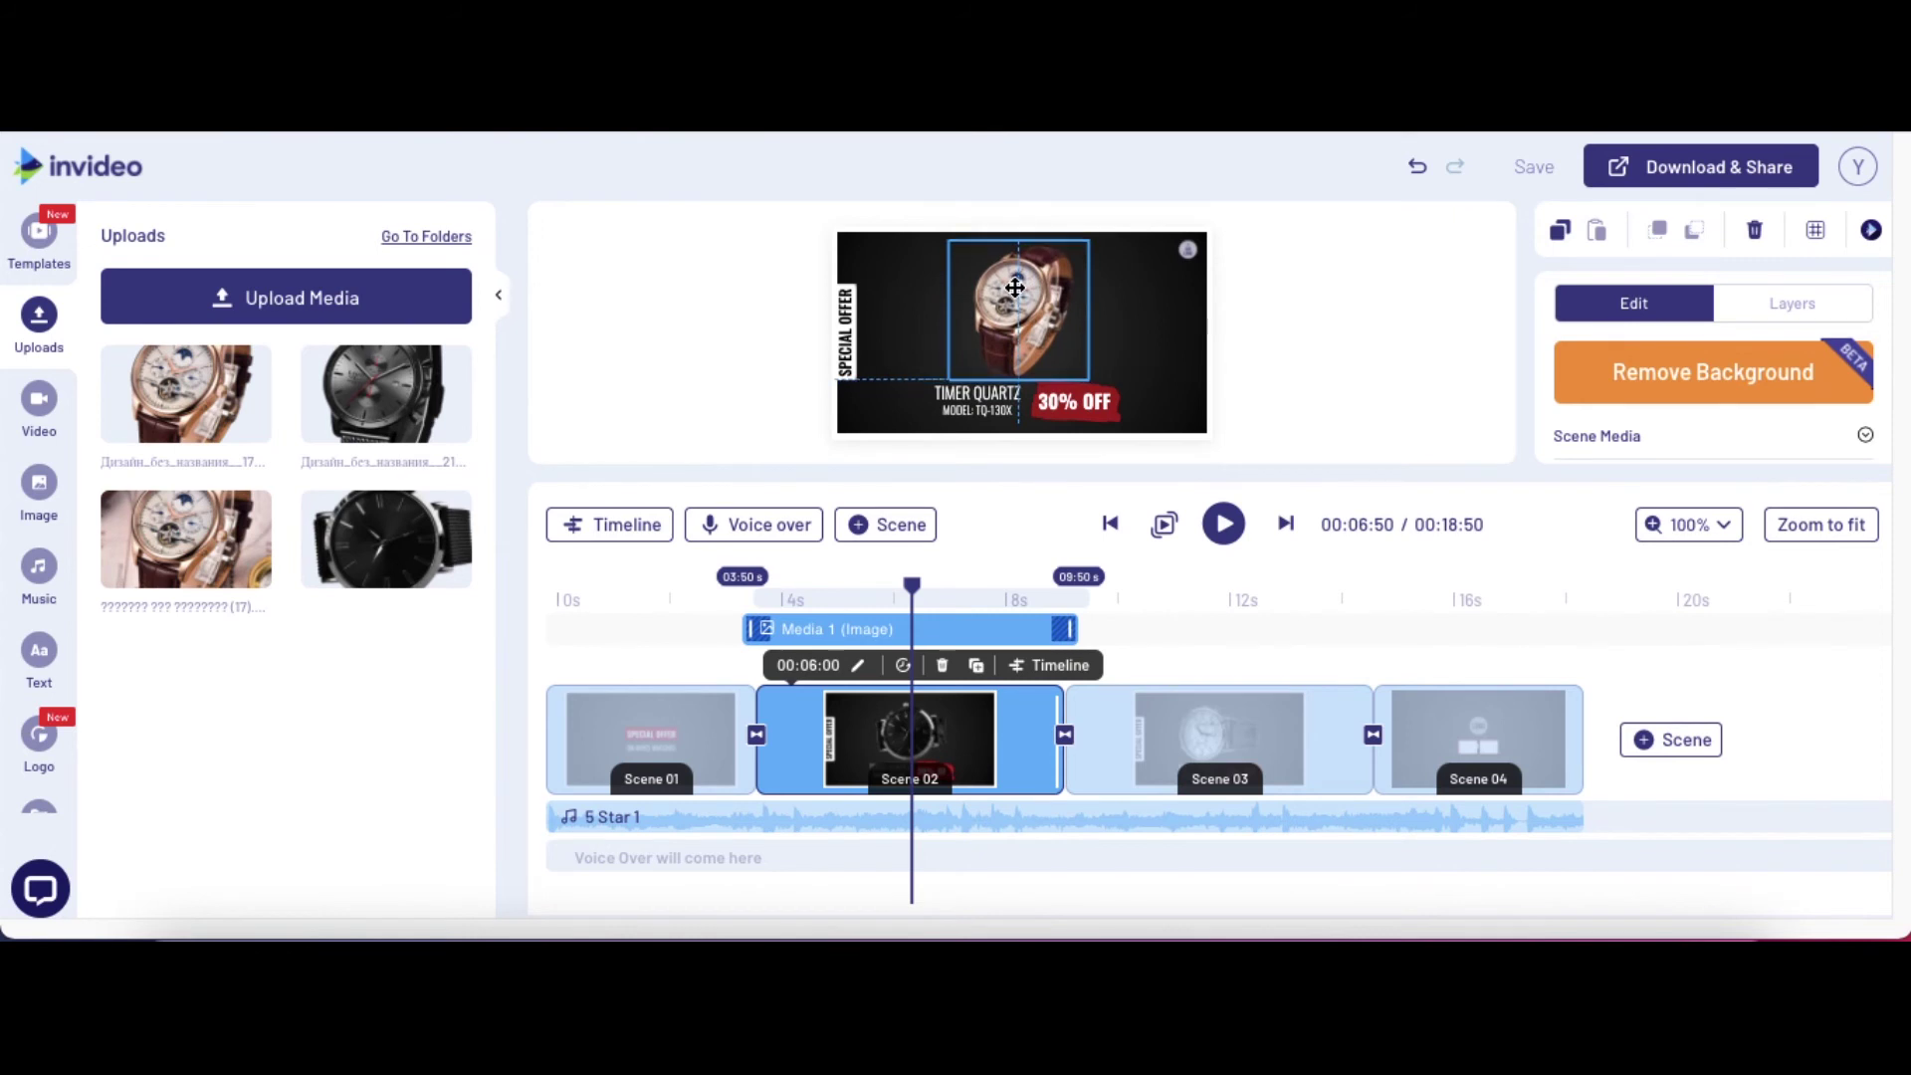
Delete the "MODEL: TQ-130X" text from Scene 02 and move the "TIMER QUARTZ" text level with the "30% OFF" label
click(979, 406)
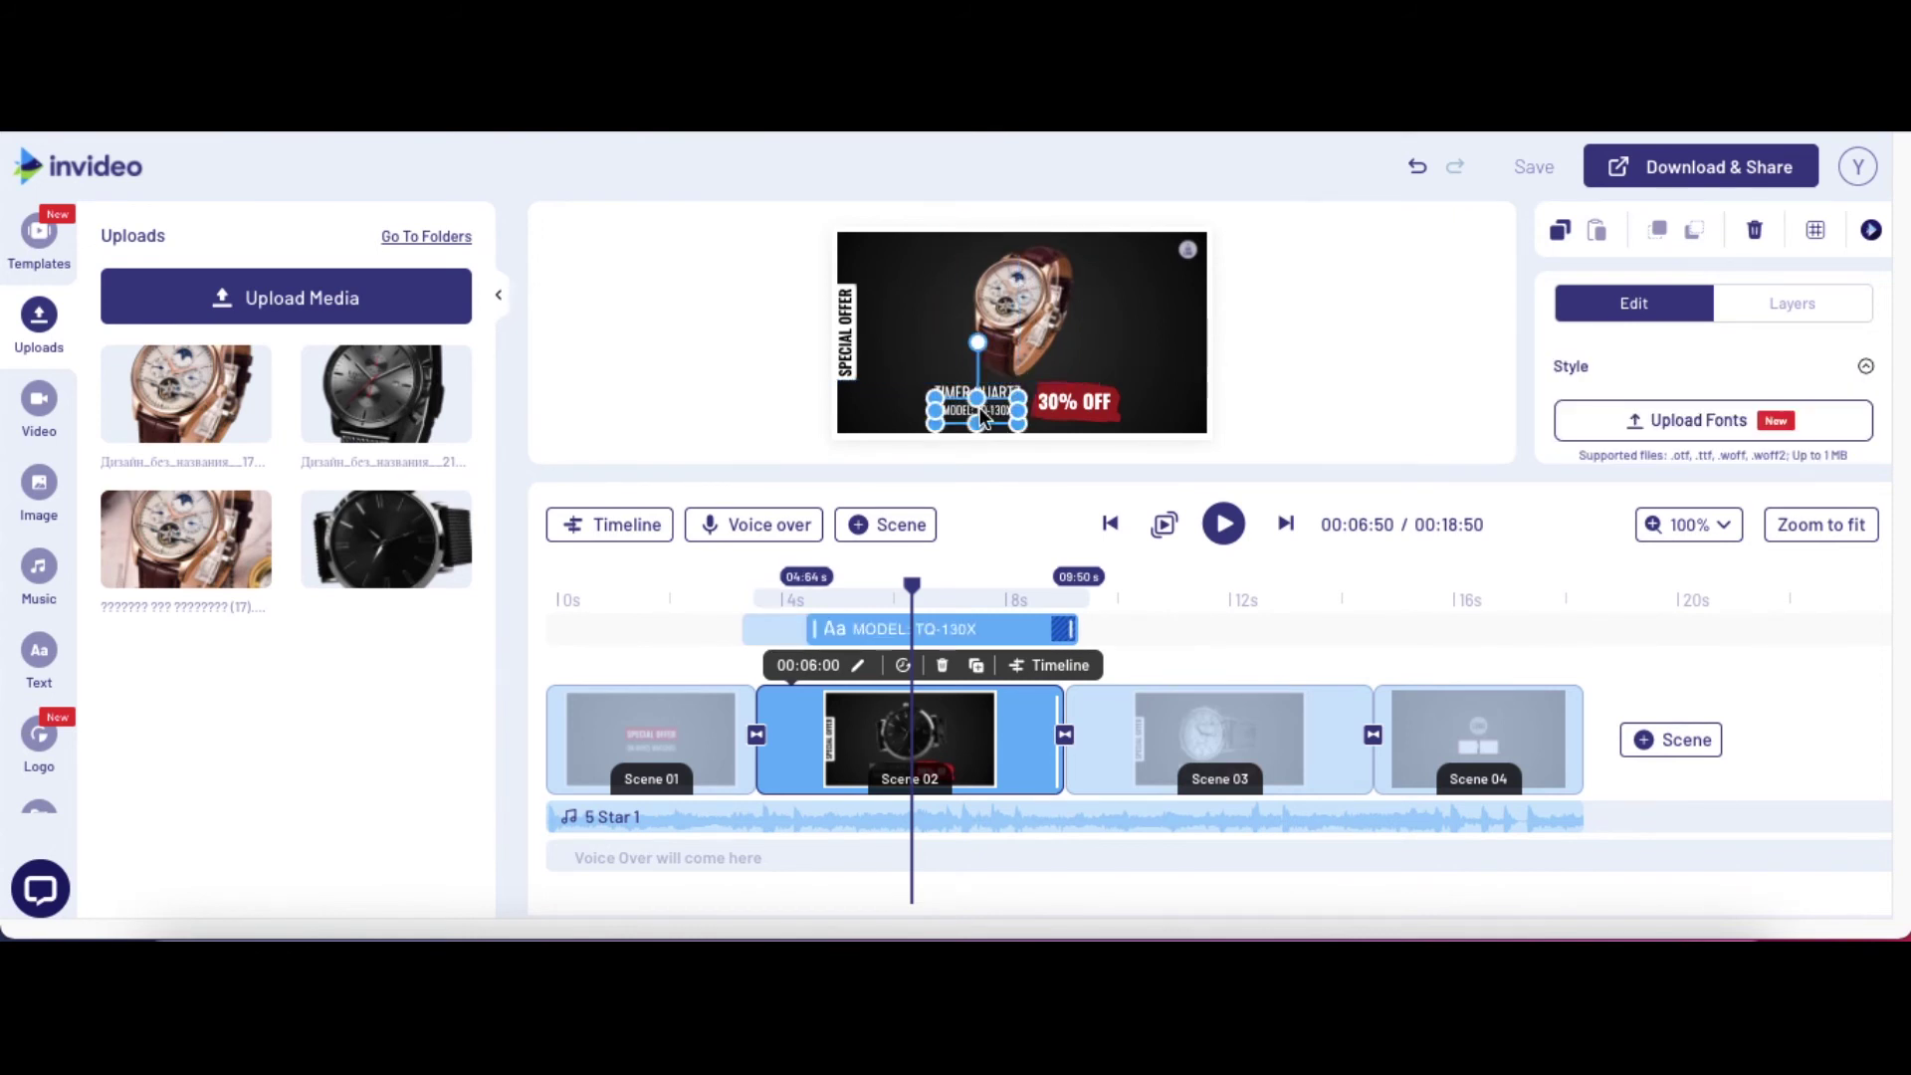
click(974, 394)
click(964, 398)
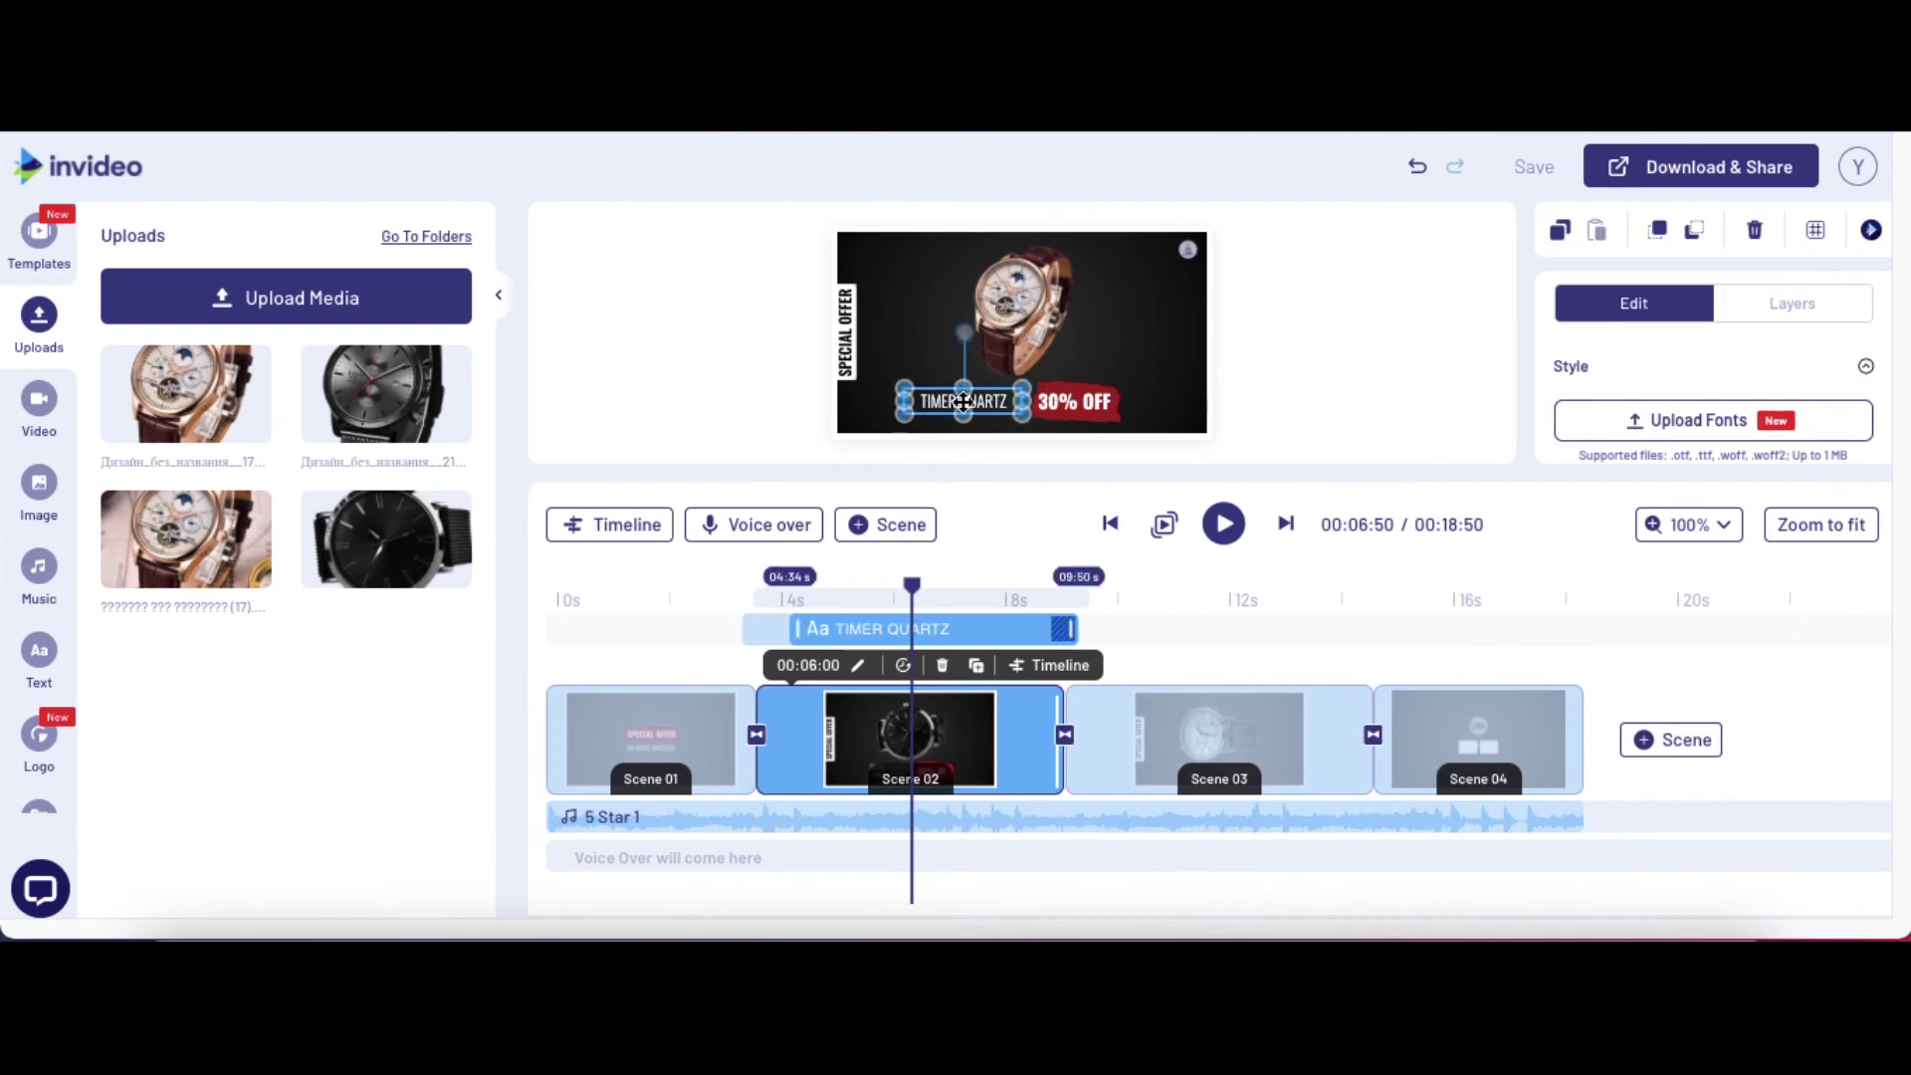
Replace the "TIMER QUARTZ" text in Scene 02 with "Chronograph" and change the discount label to "50% OFF"
double_click(993, 400)
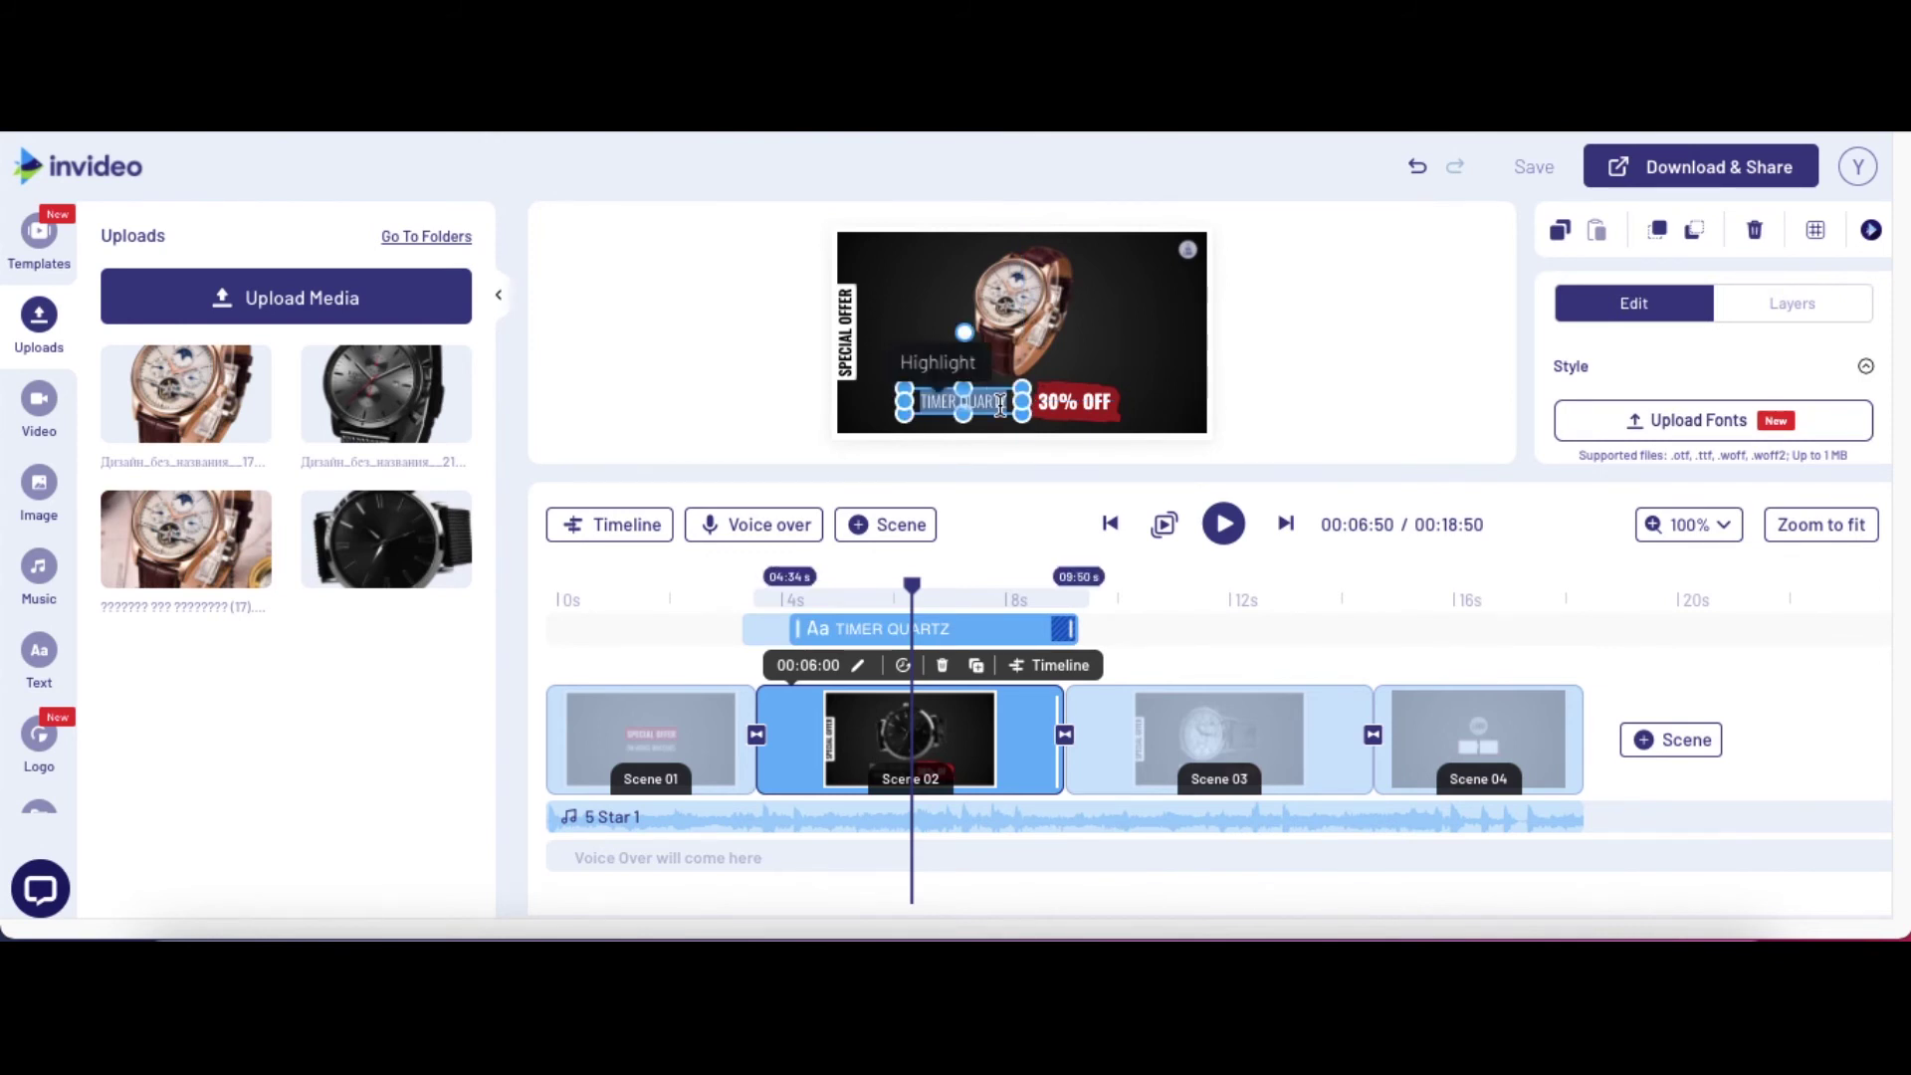
text(Chrono)
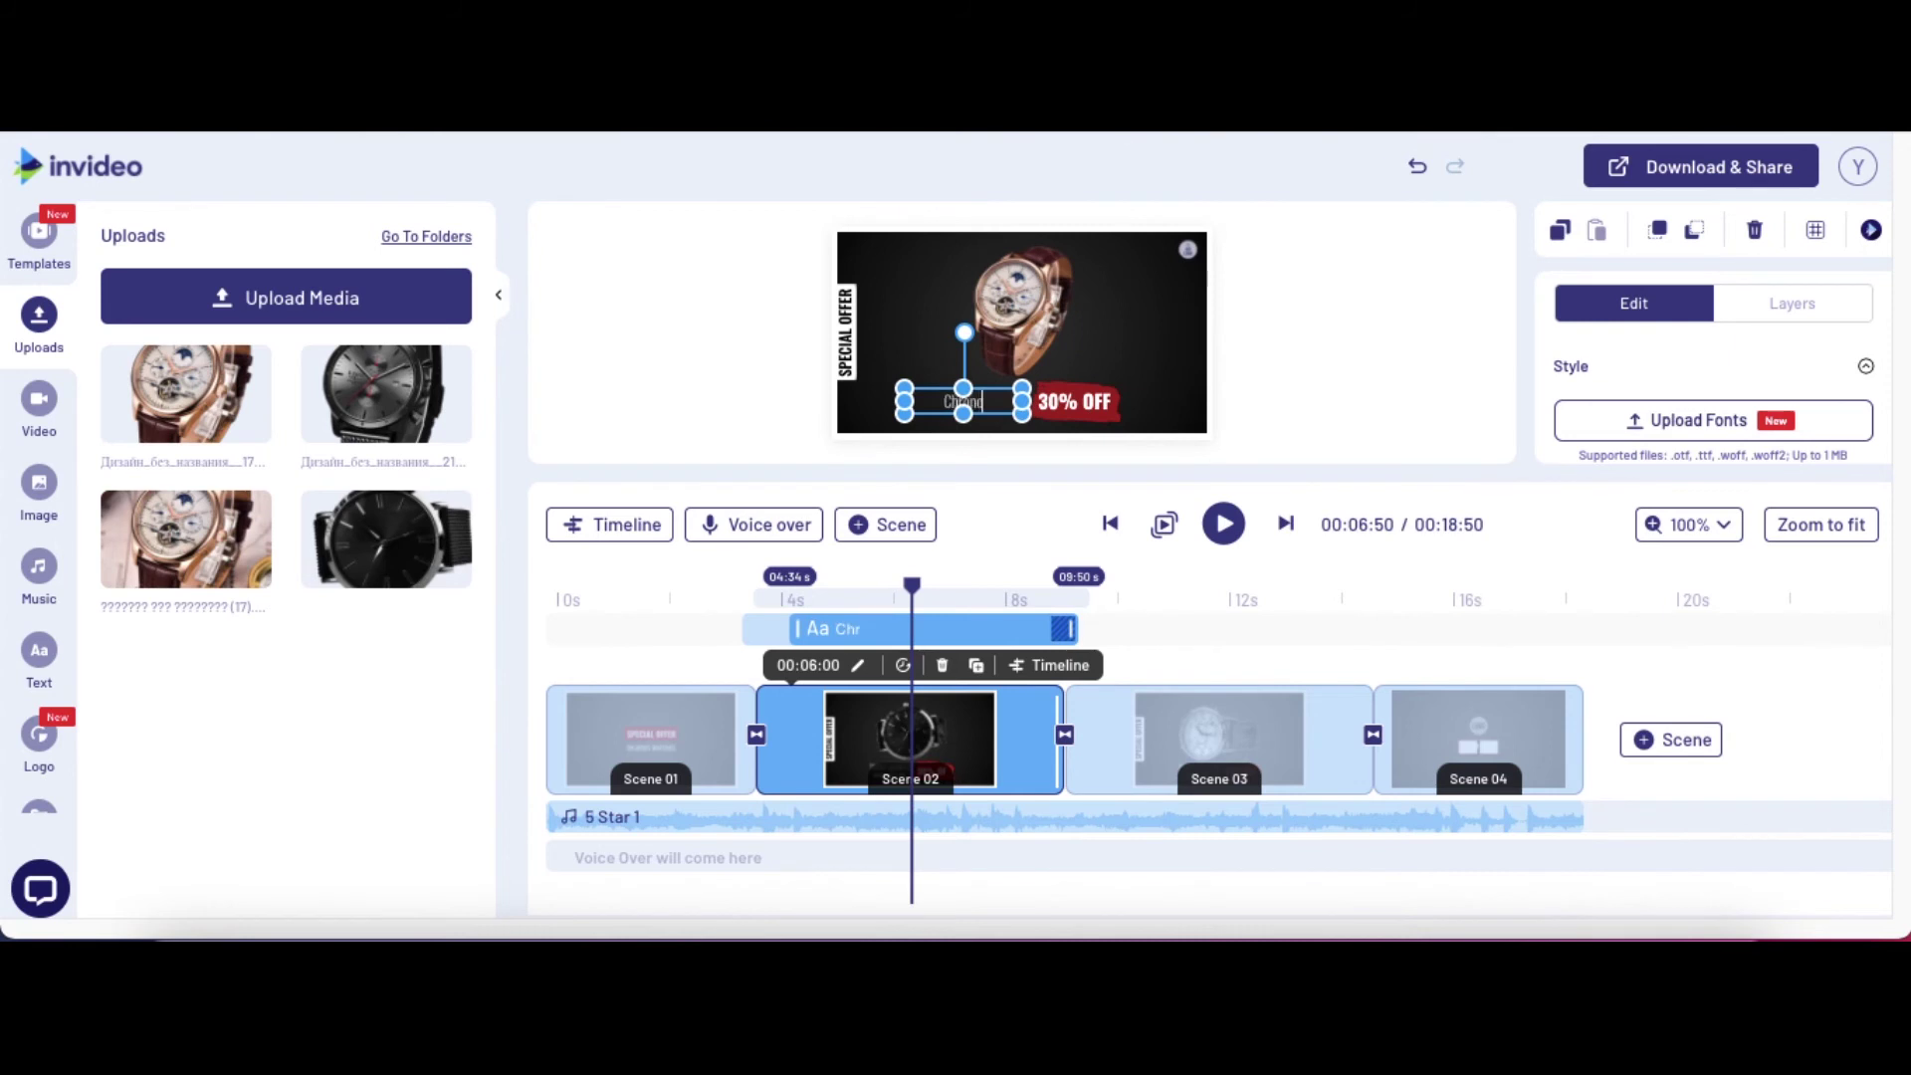
text(graph)
click(1047, 406)
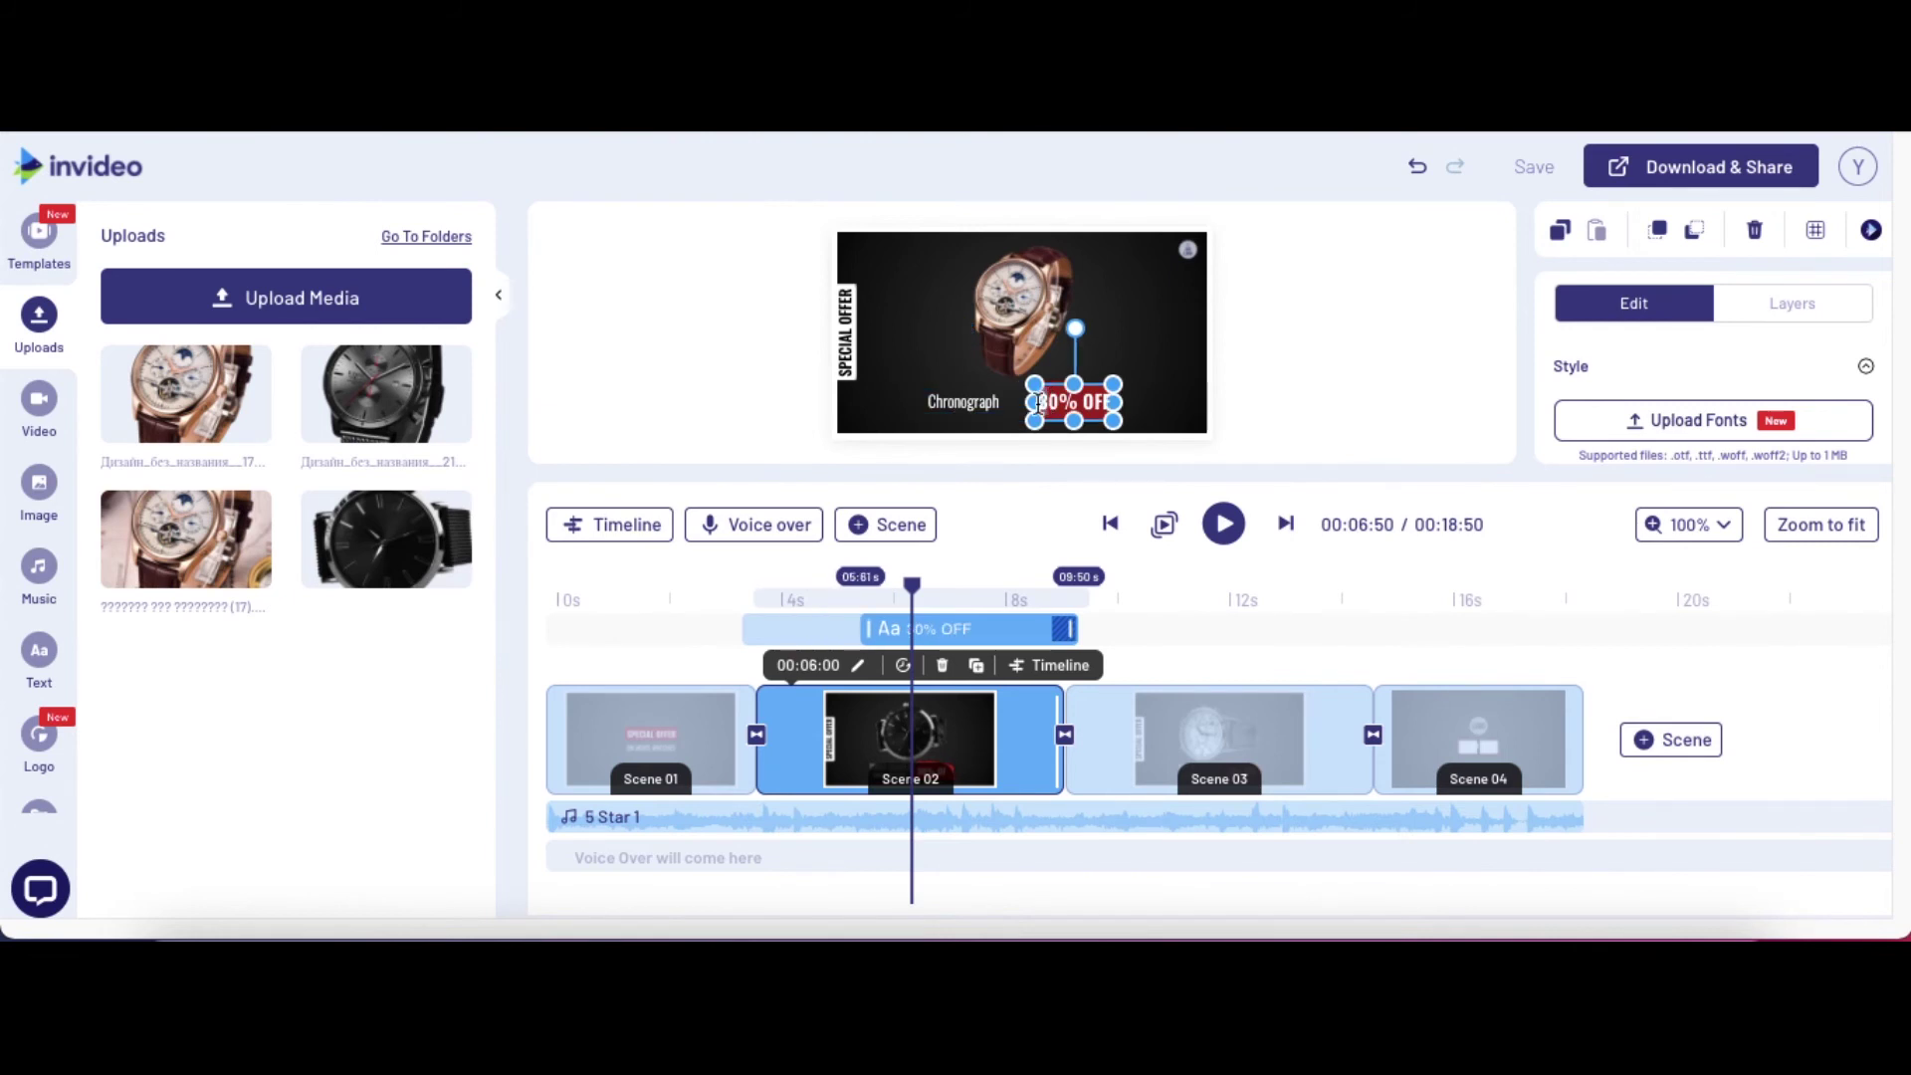
click(1276, 349)
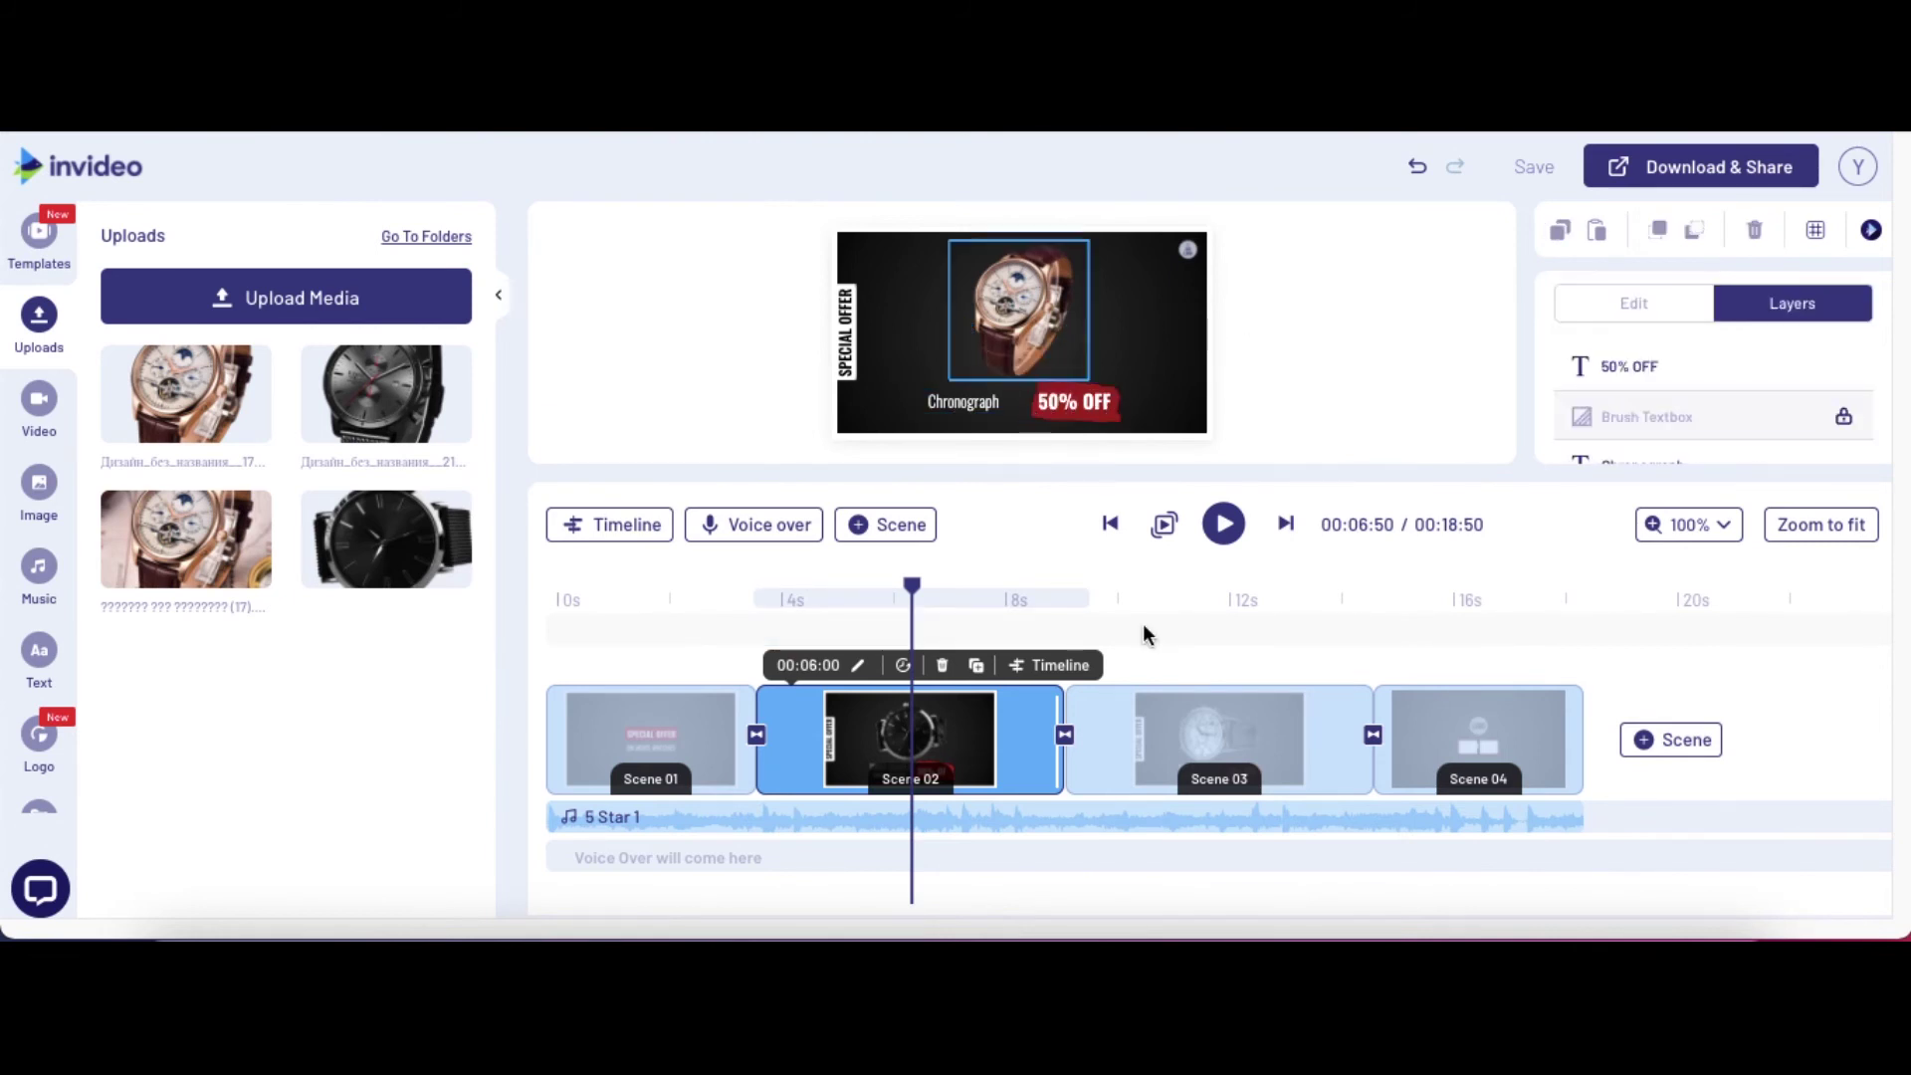
Delete Scene 03, the second product scene, from the video timeline
click(1200, 735)
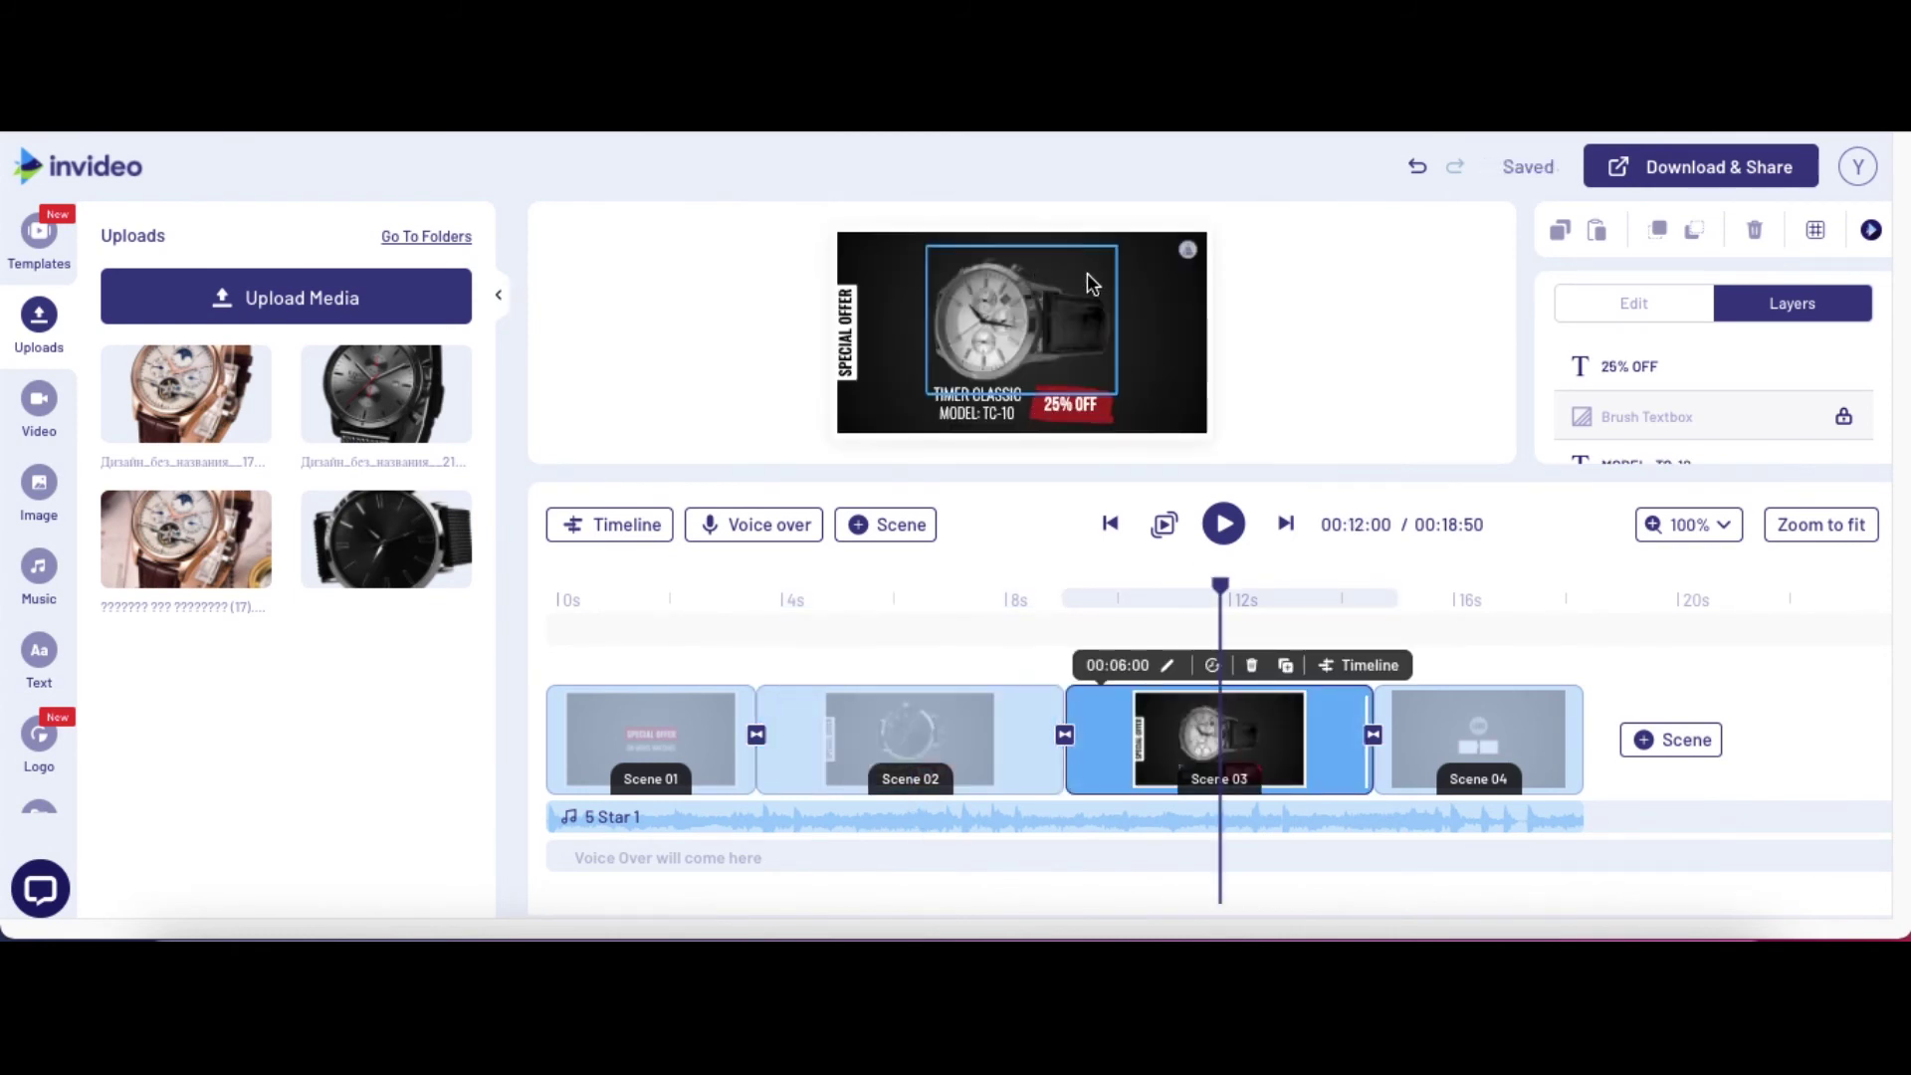
click(1026, 298)
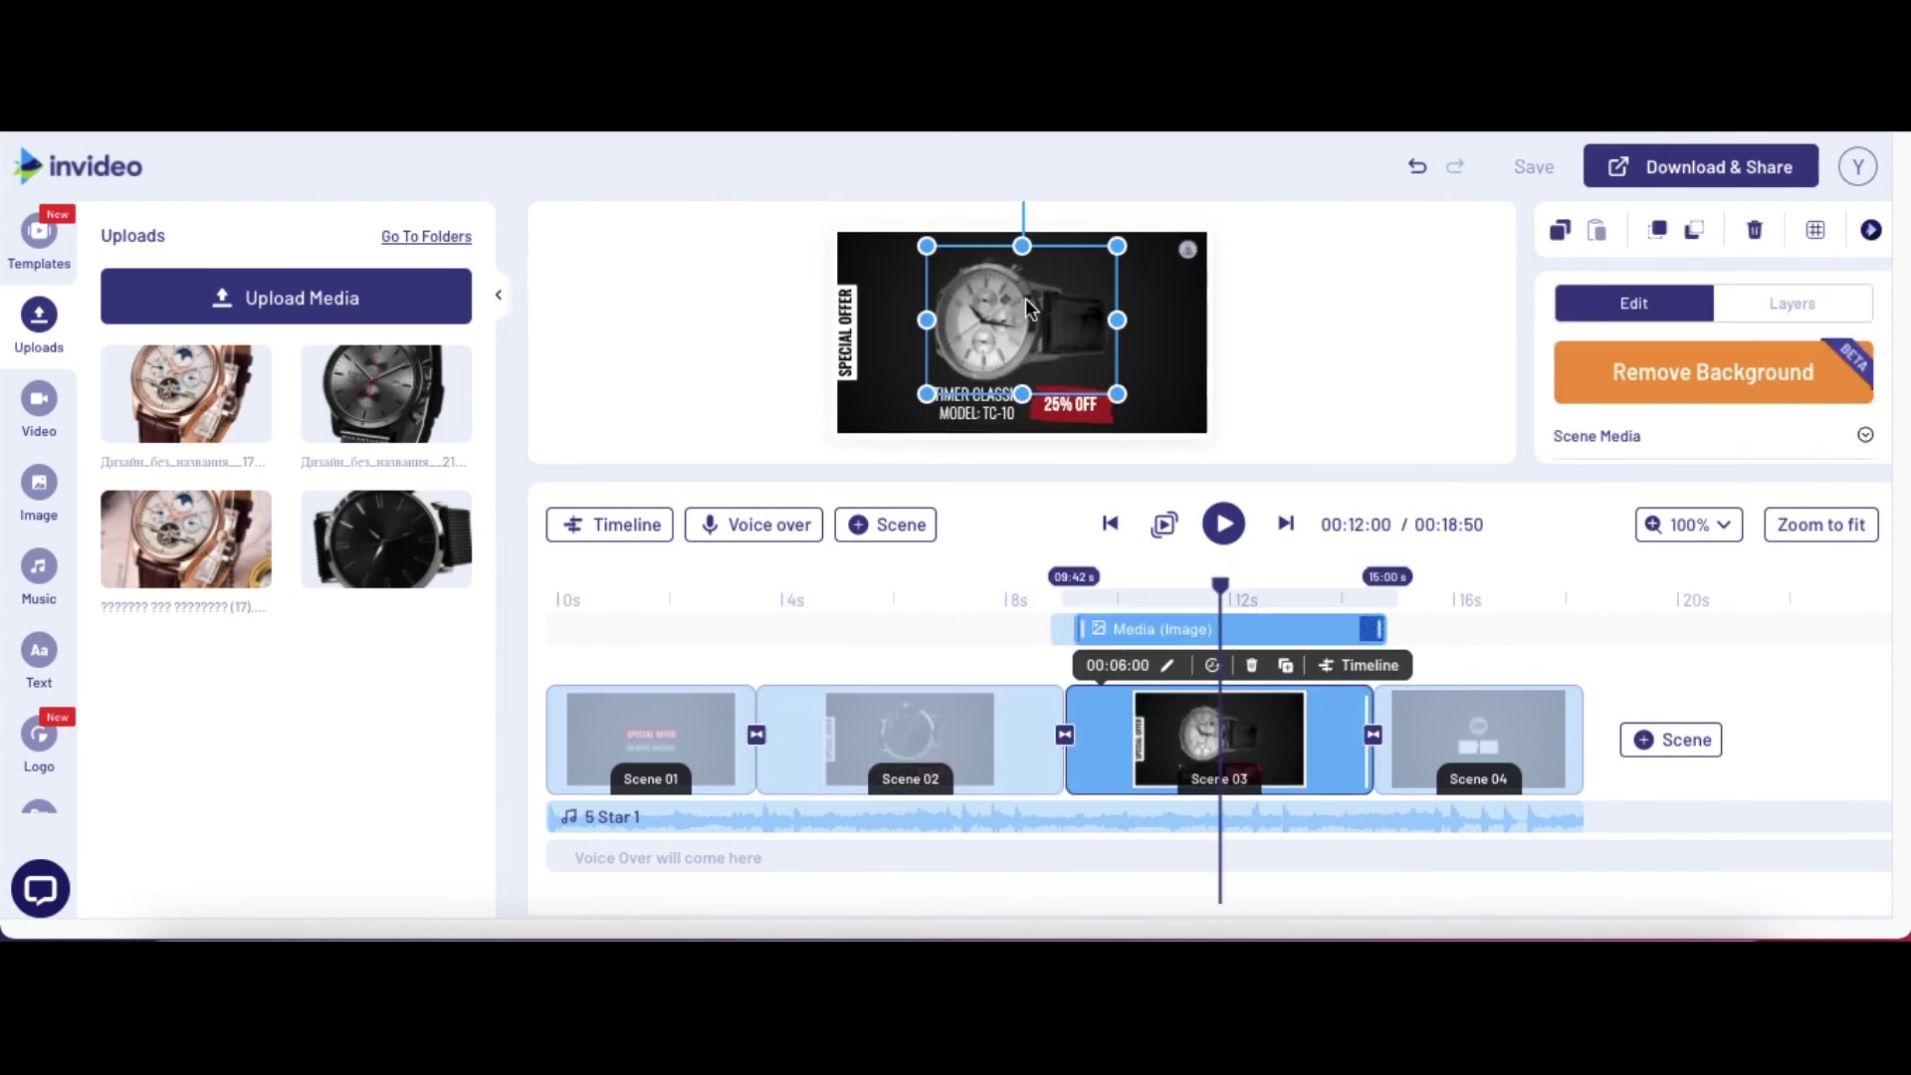
click(910, 737)
click(1156, 733)
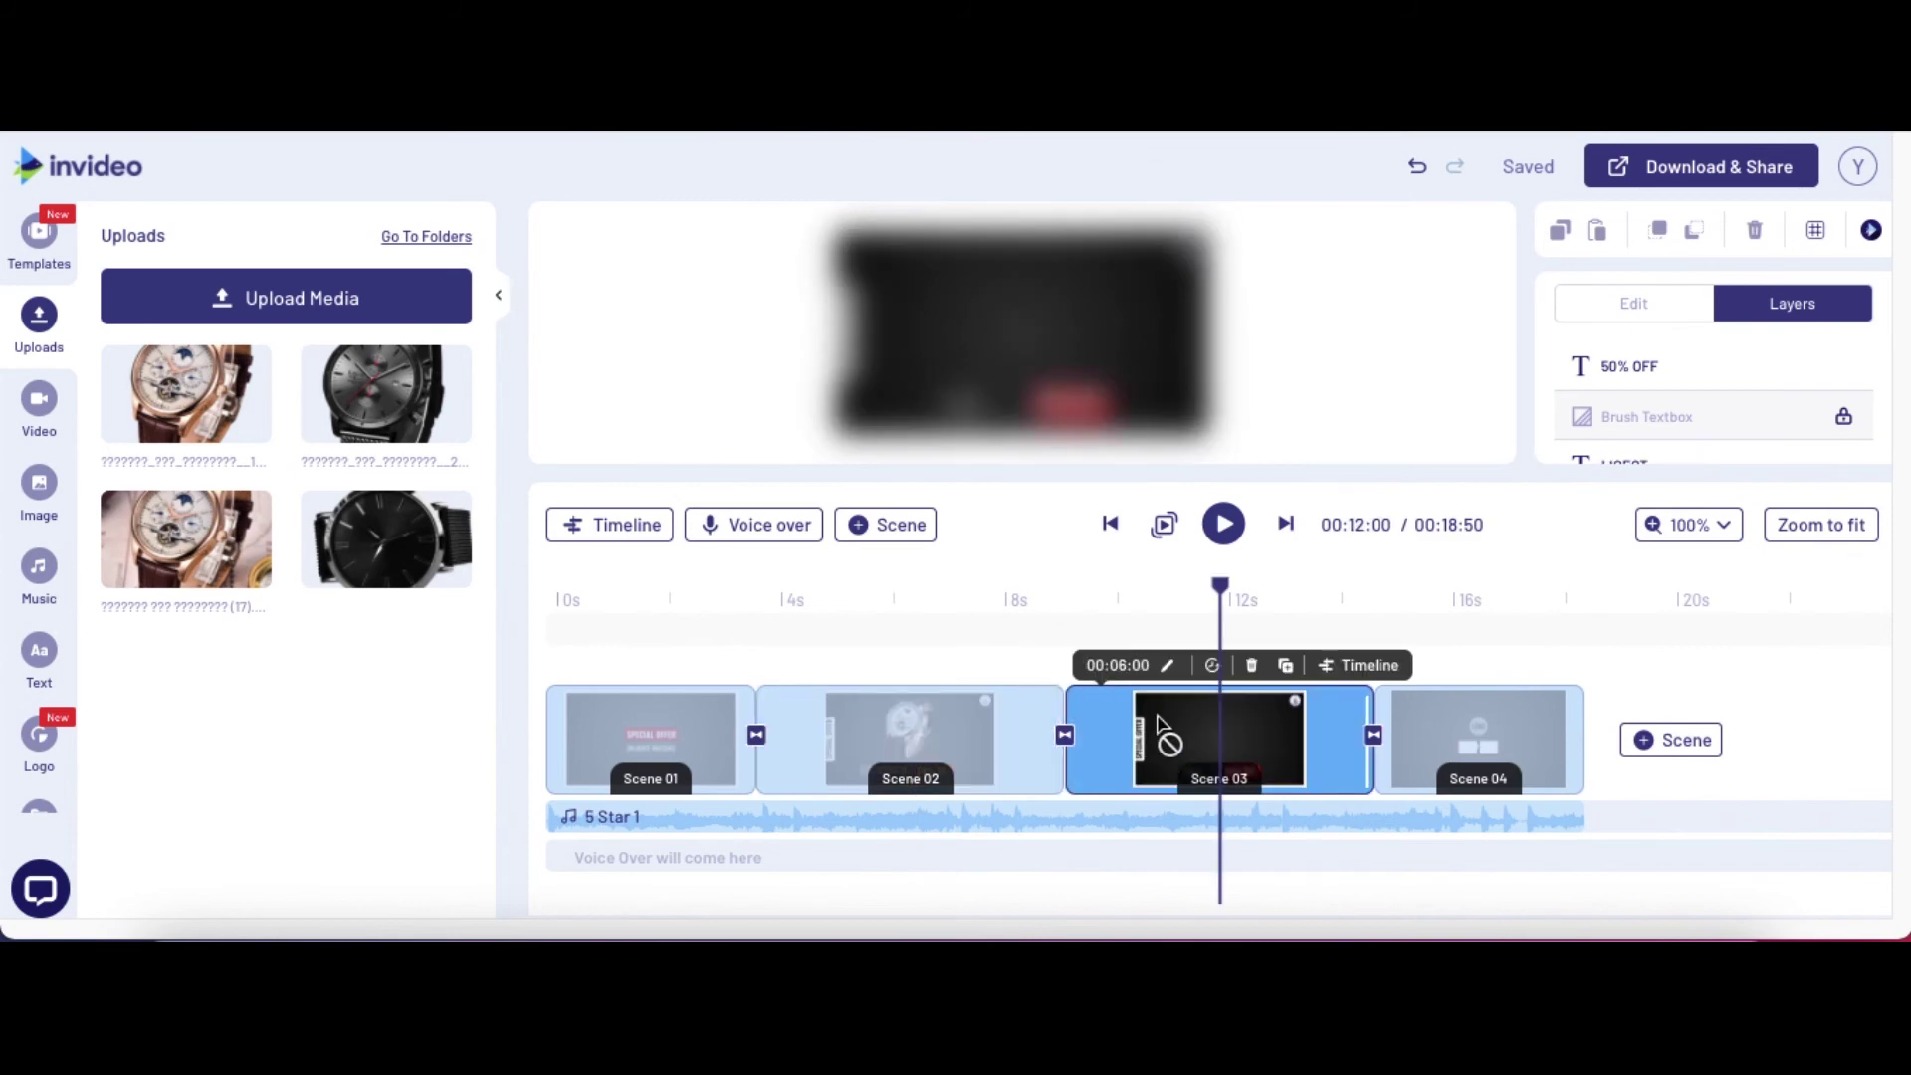
click(1251, 666)
click(1056, 610)
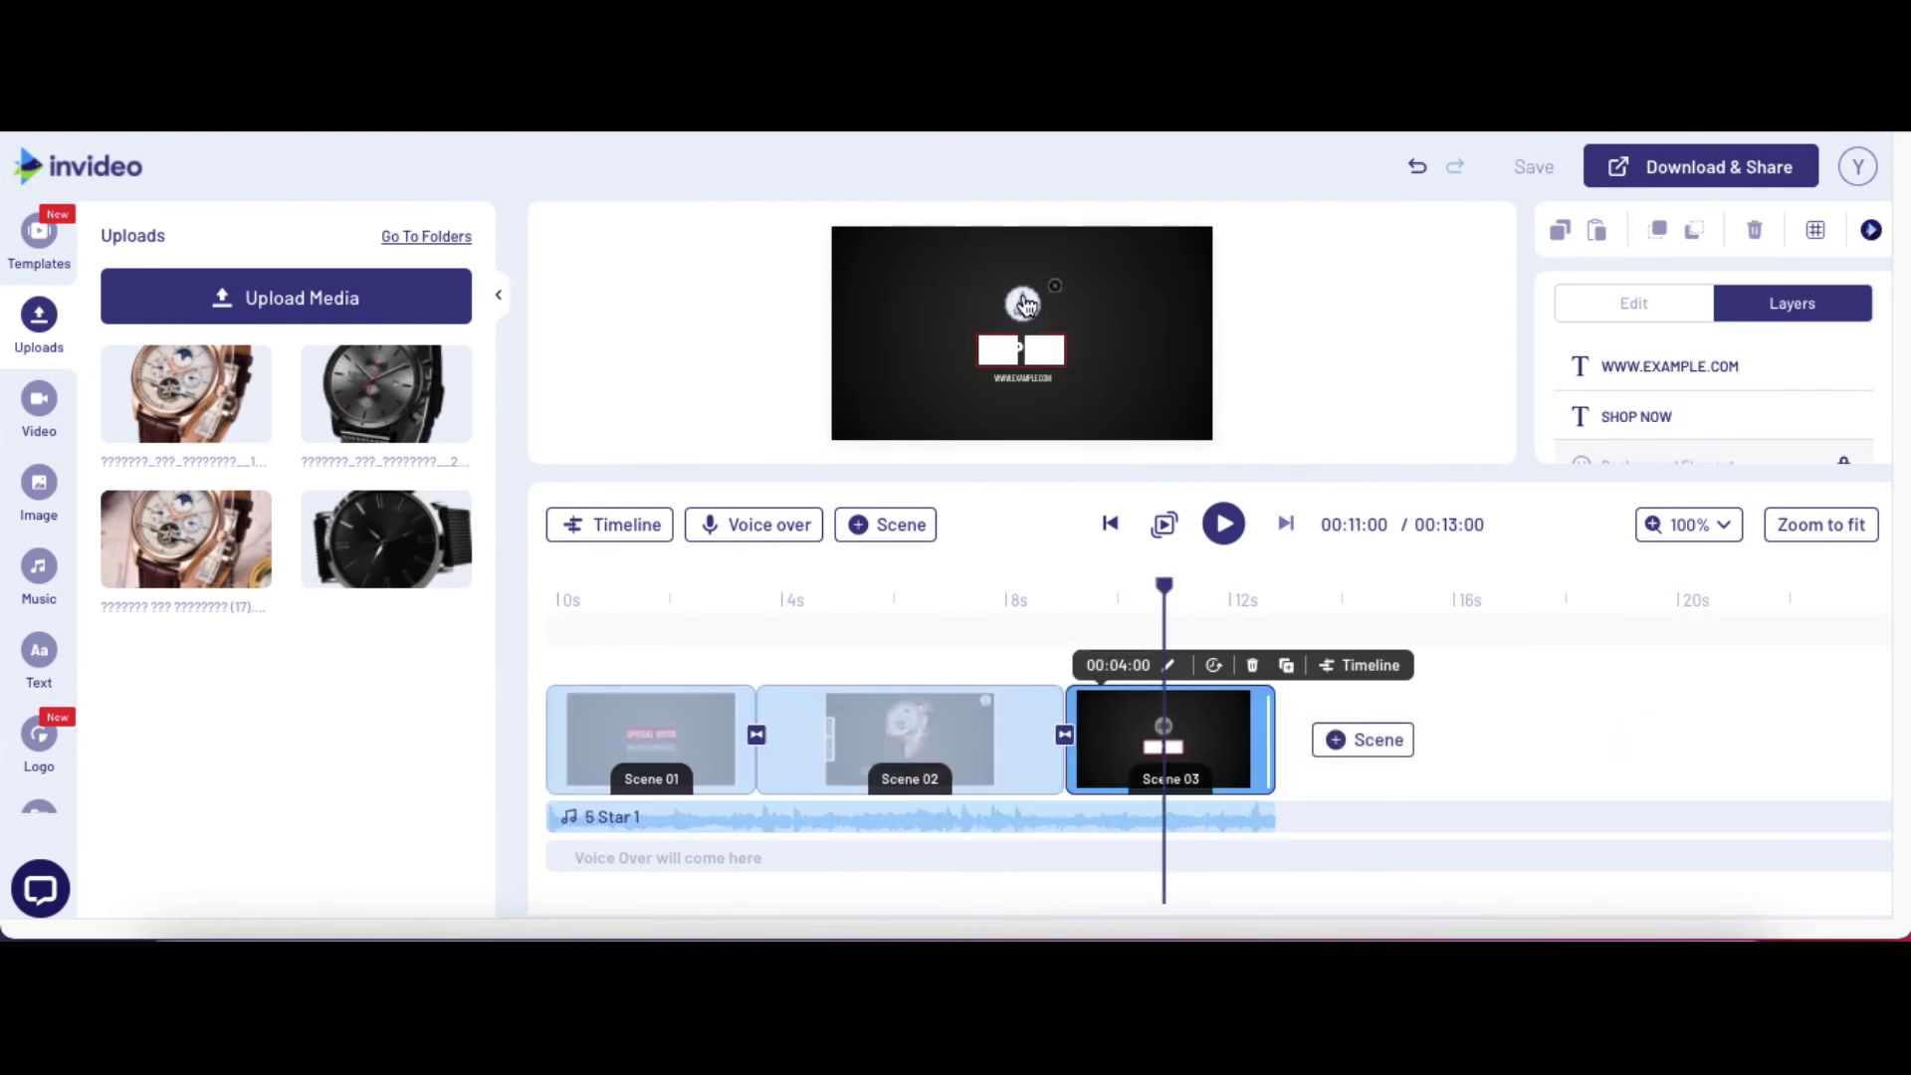
Replace the placeholder logo above the "SHOP NOW" text in the closing scene with a custom logo image
click(1023, 303)
click(744, 784)
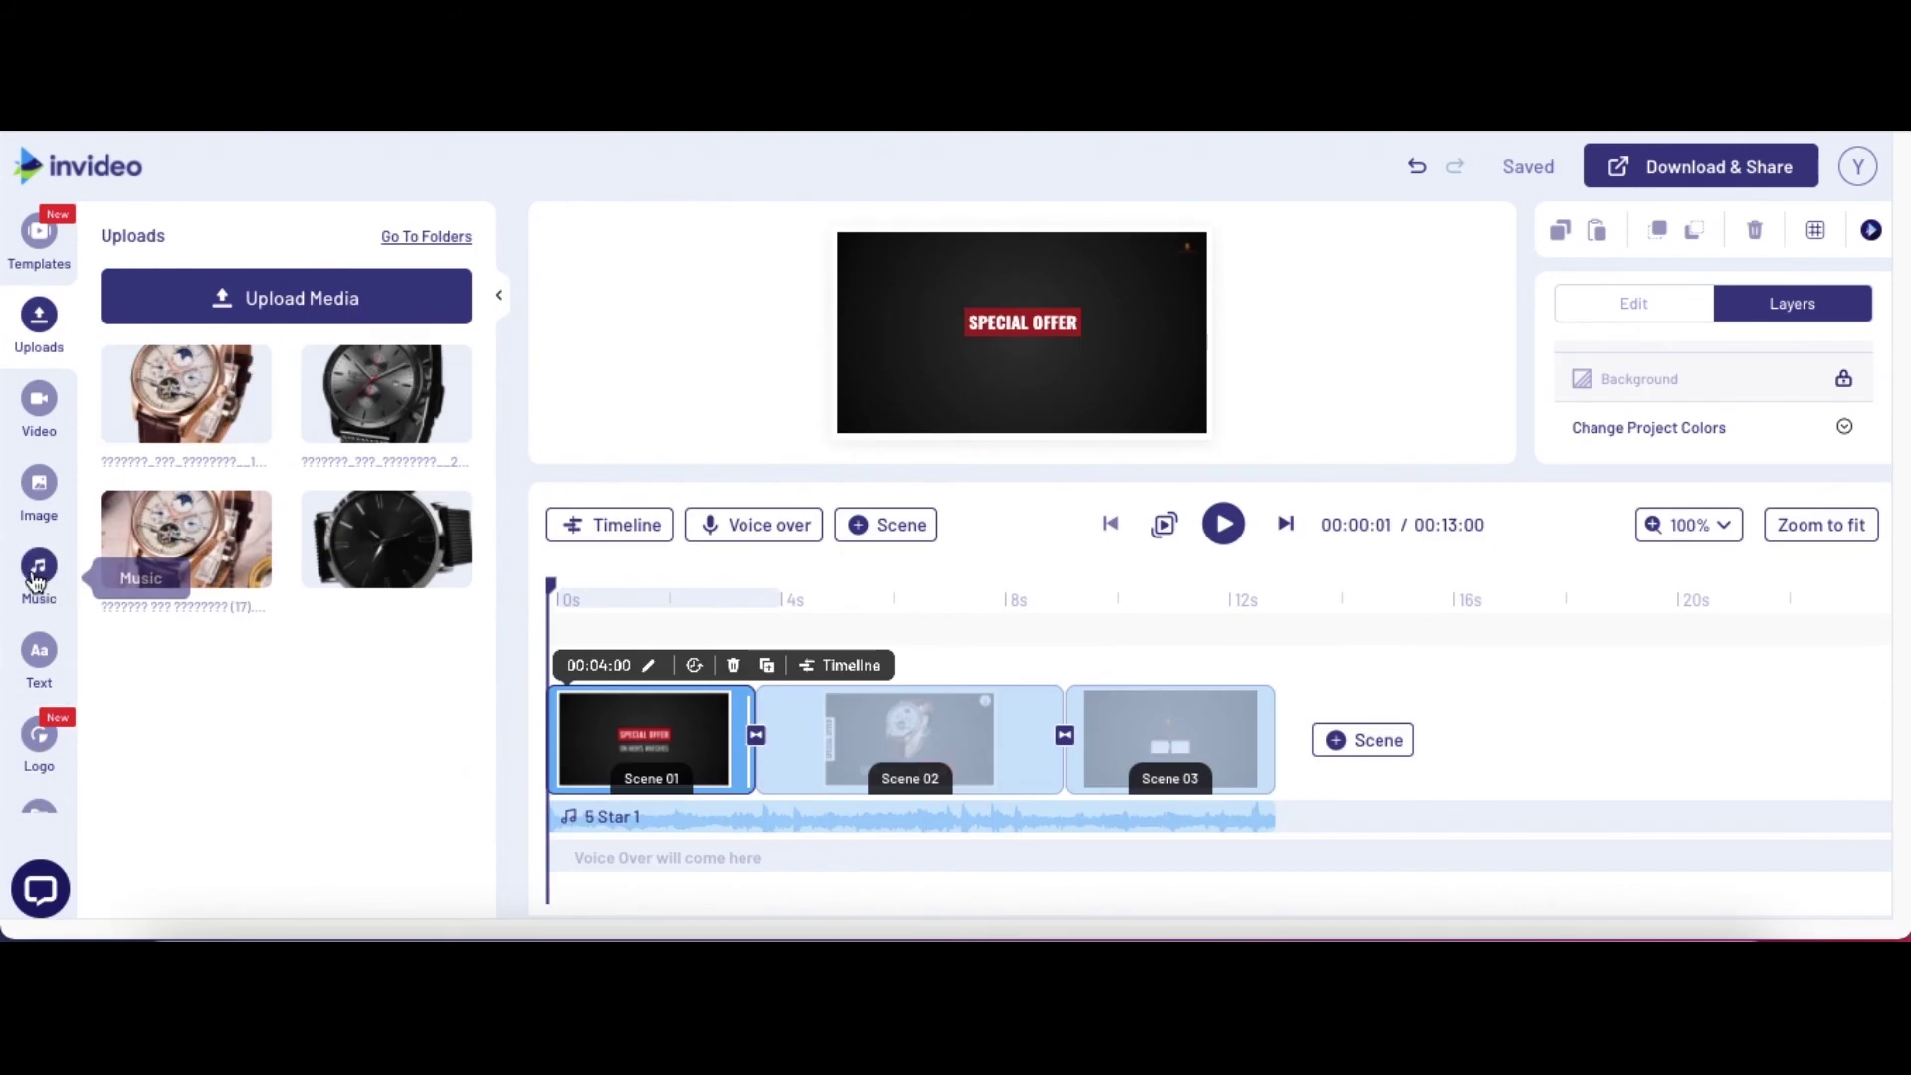
Browse the Country genre in the music library and preview the "Country Acoustic" track
click(38, 572)
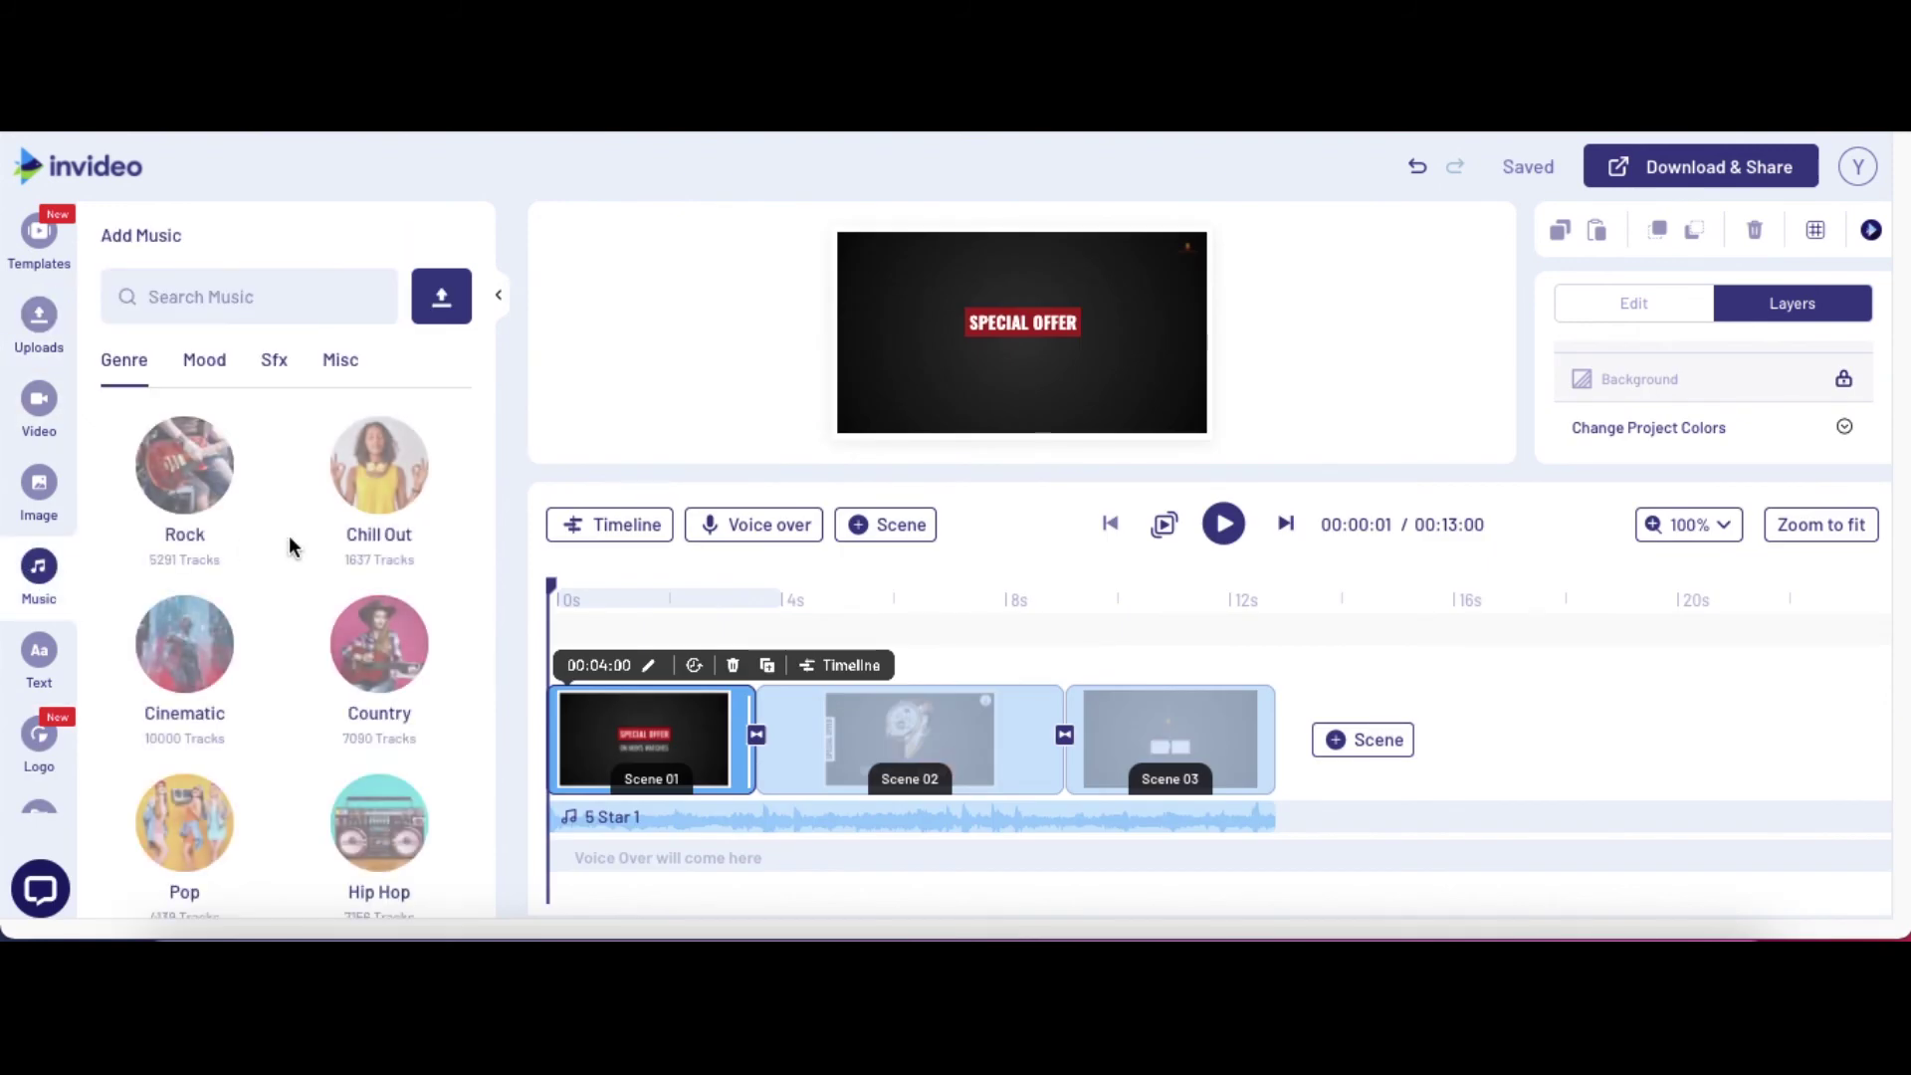
scroll(401, 495, down, 1)
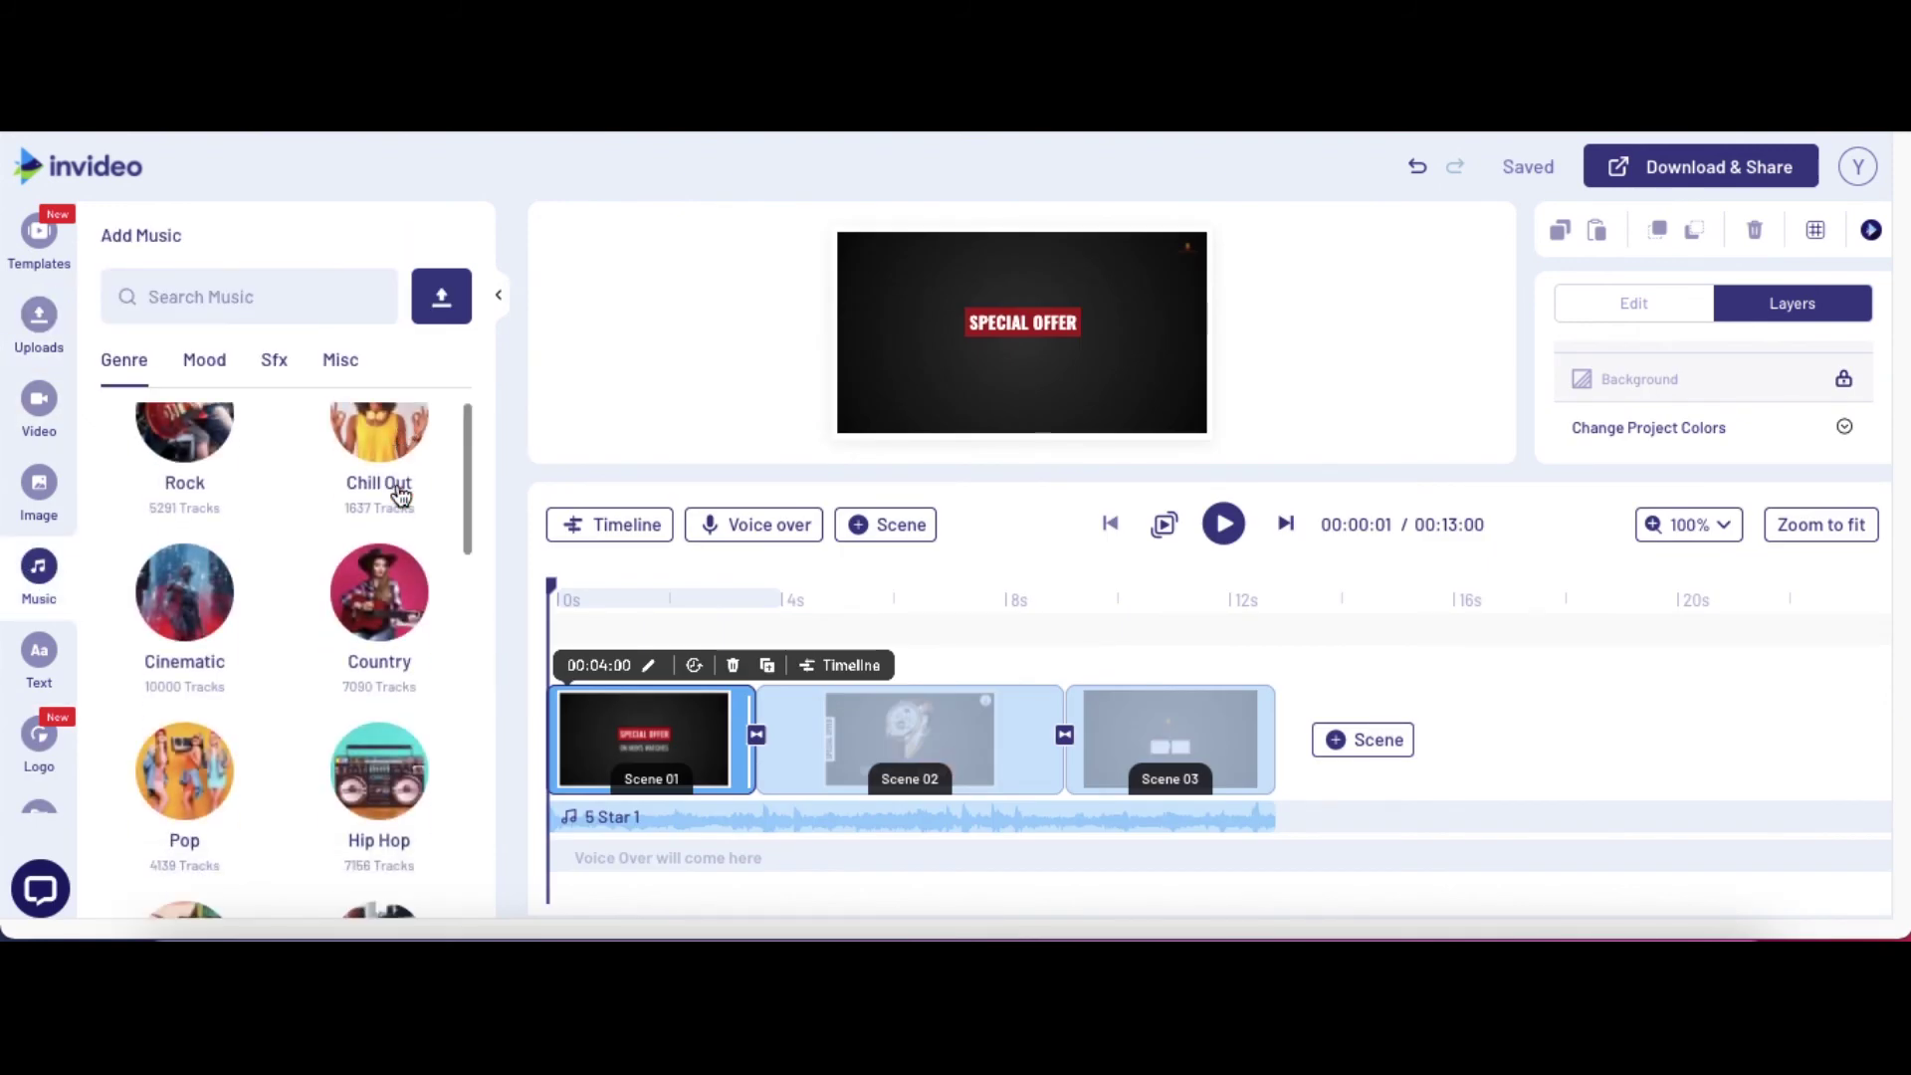
click(381, 597)
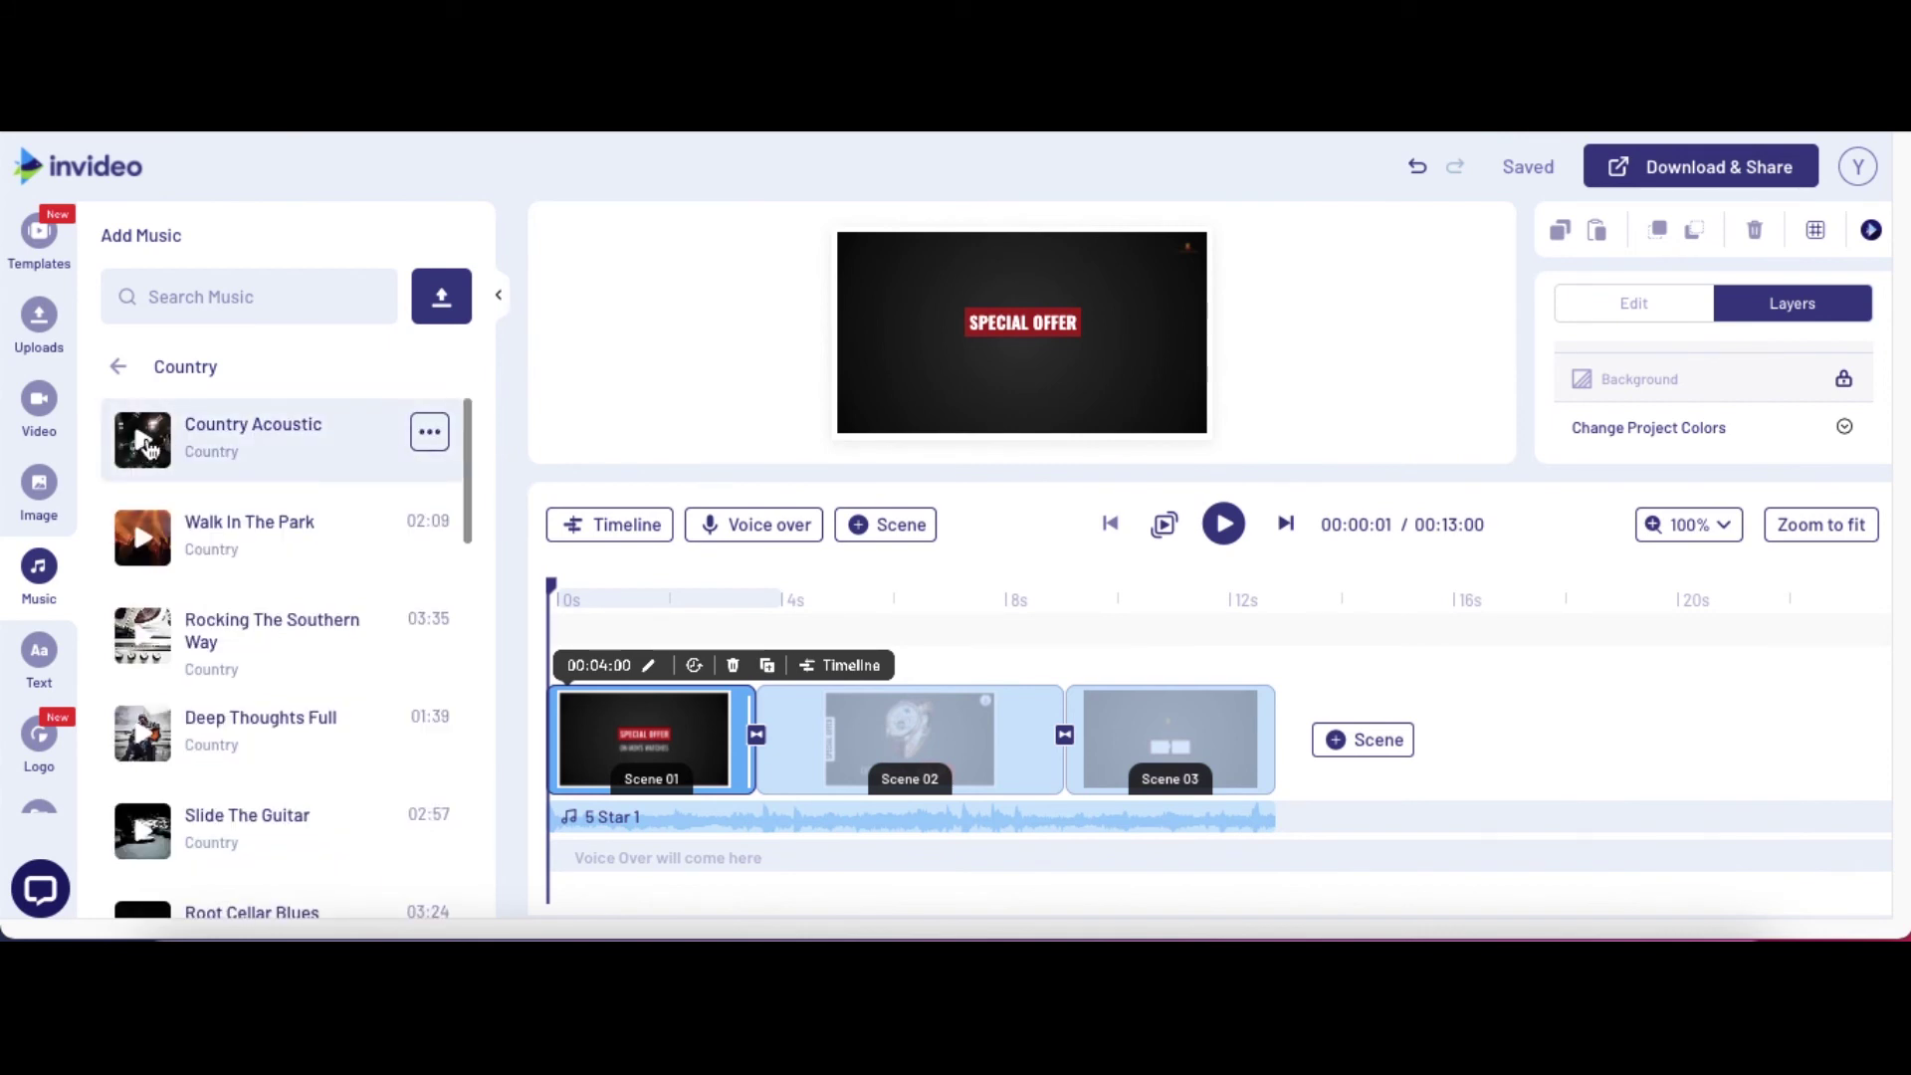
click(144, 441)
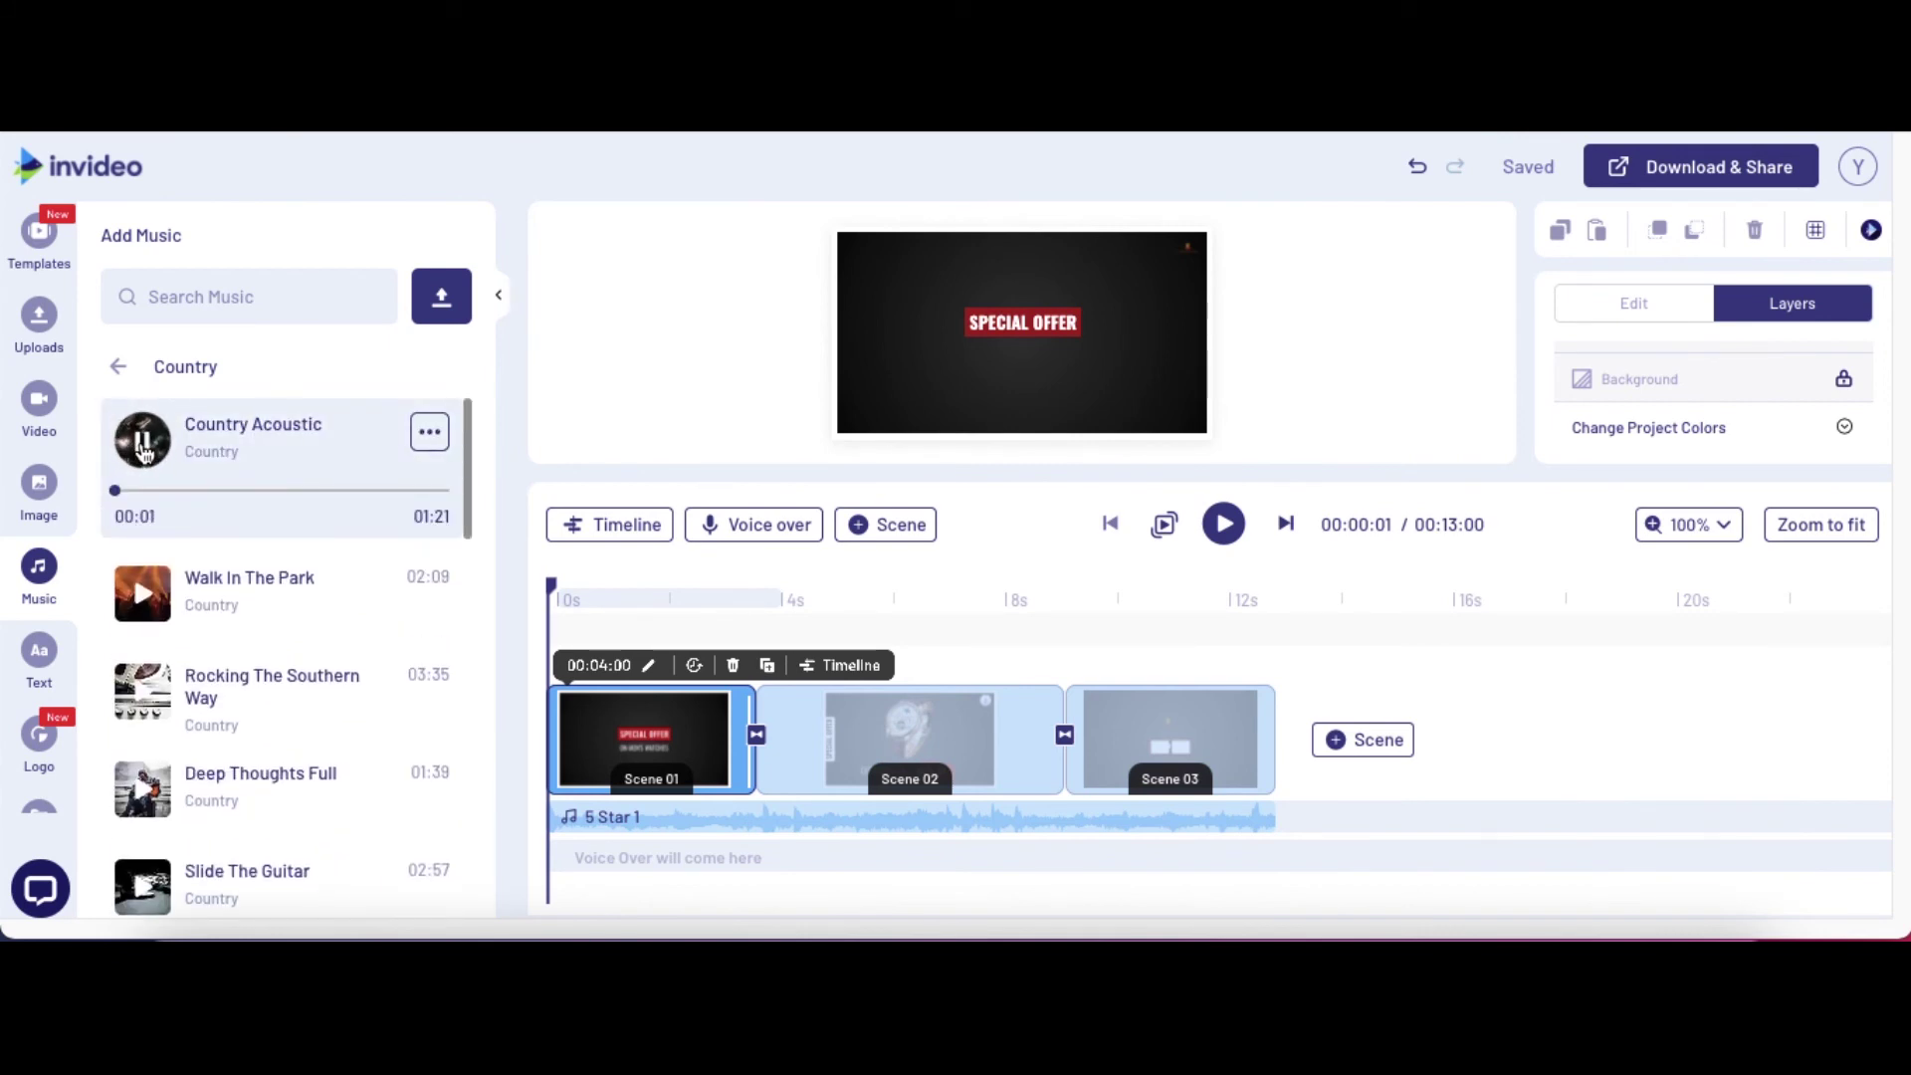
click(144, 448)
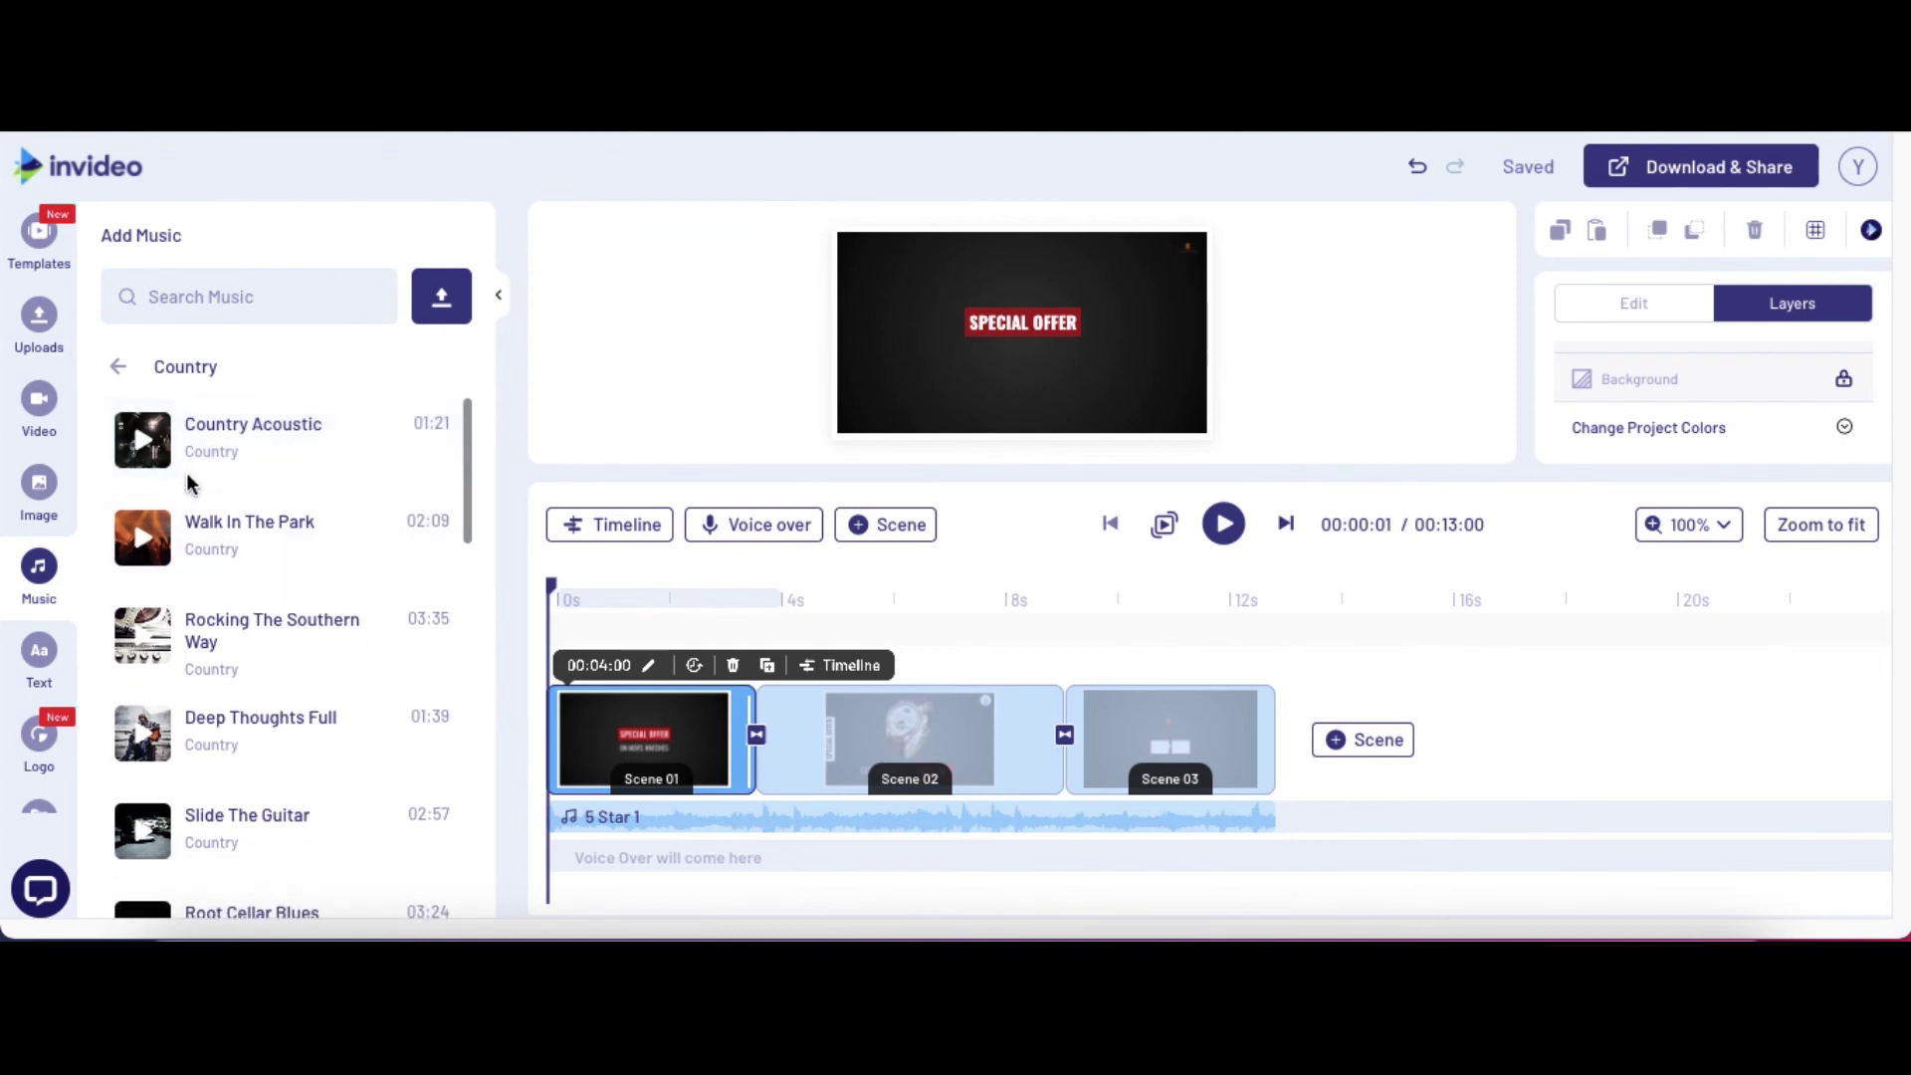
scroll(284, 598, down, 1)
scroll(284, 697, down, 6)
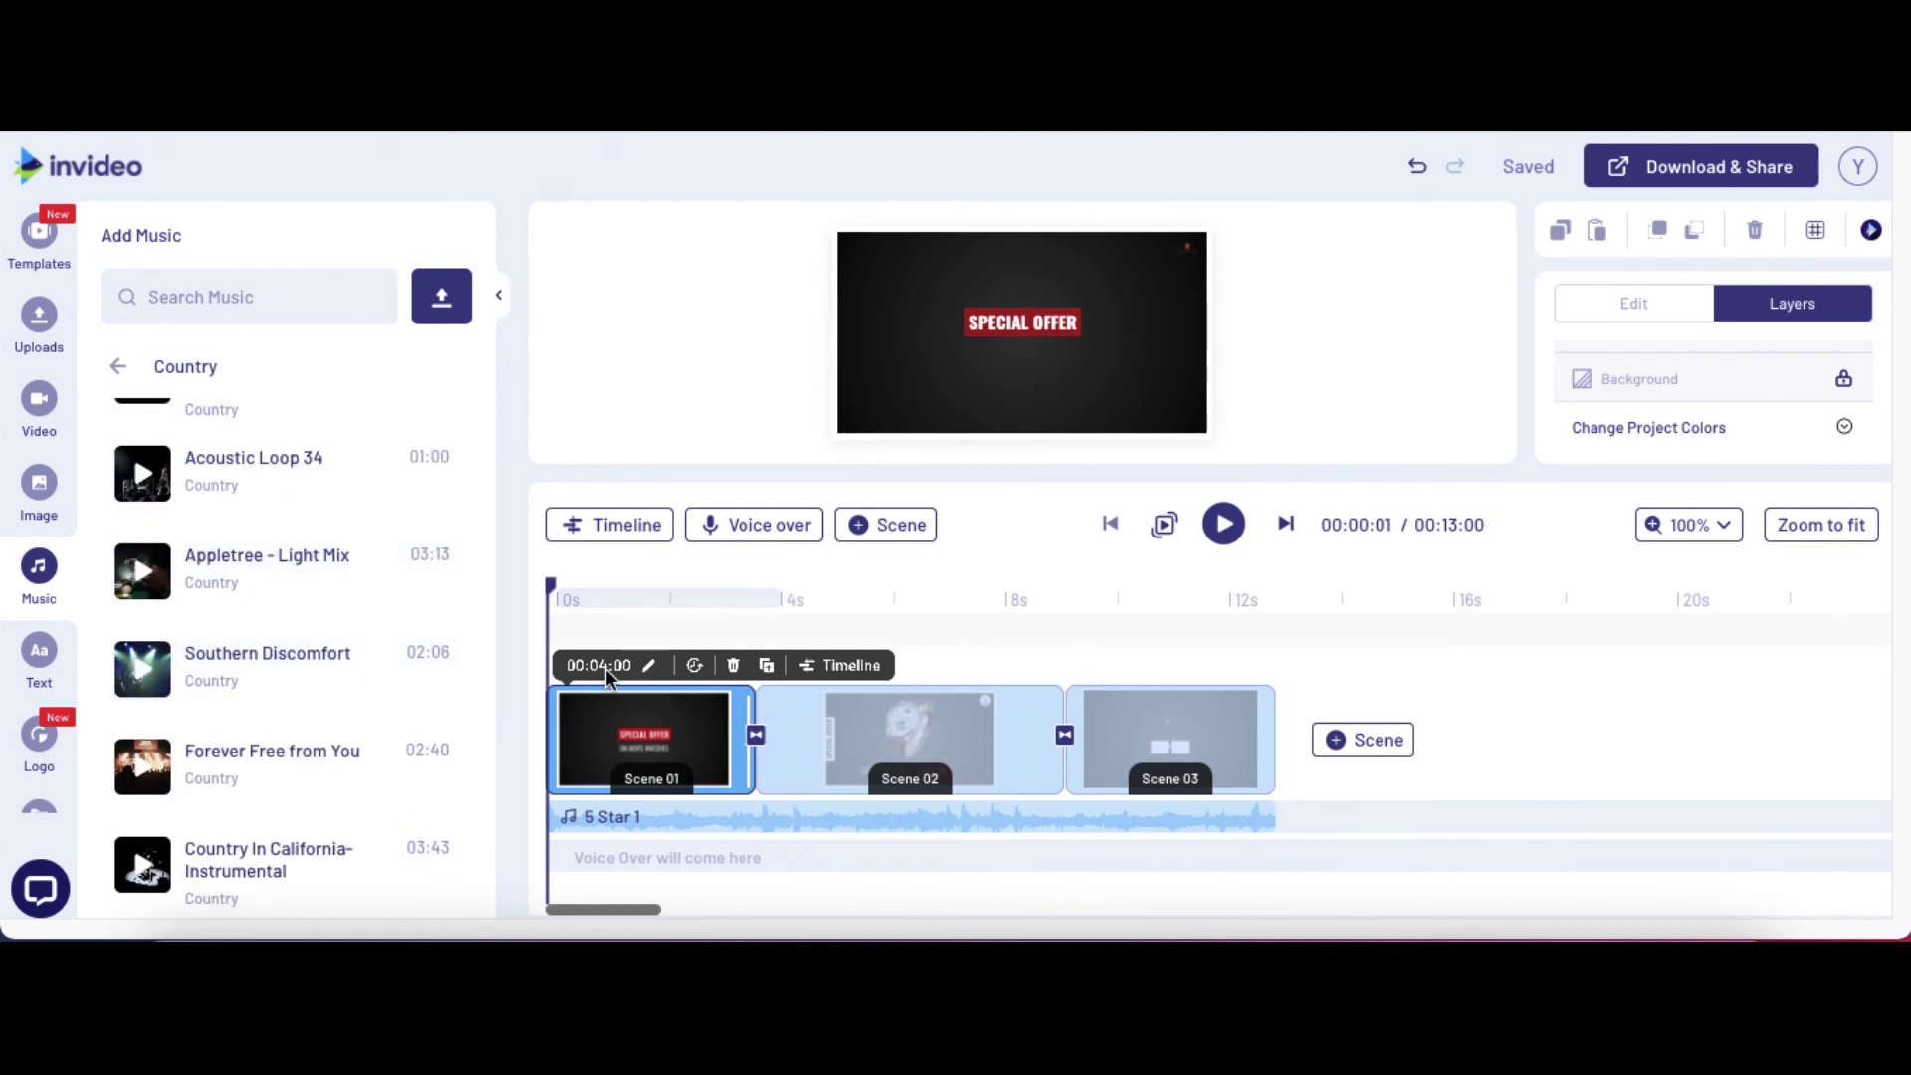
Play the edited video from the start through to the closing scene to review it
click(1224, 525)
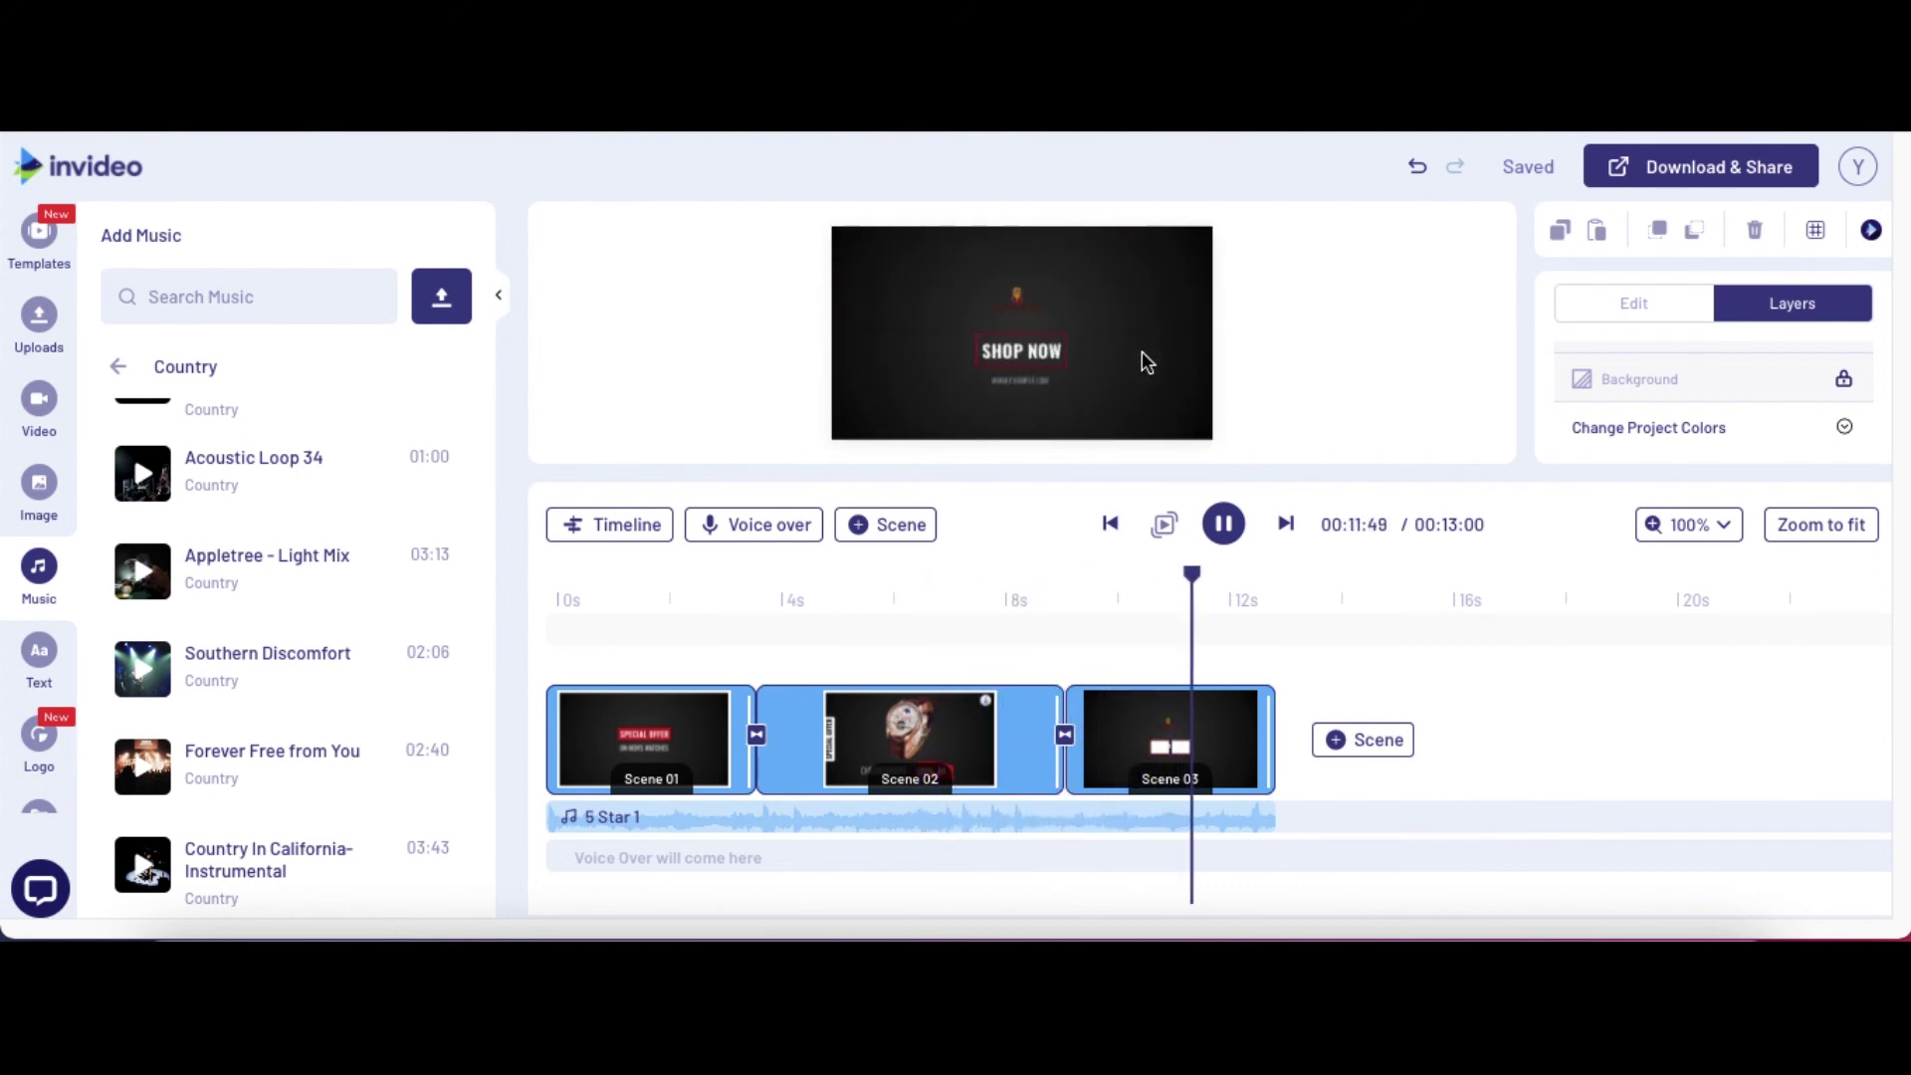
click(881, 657)
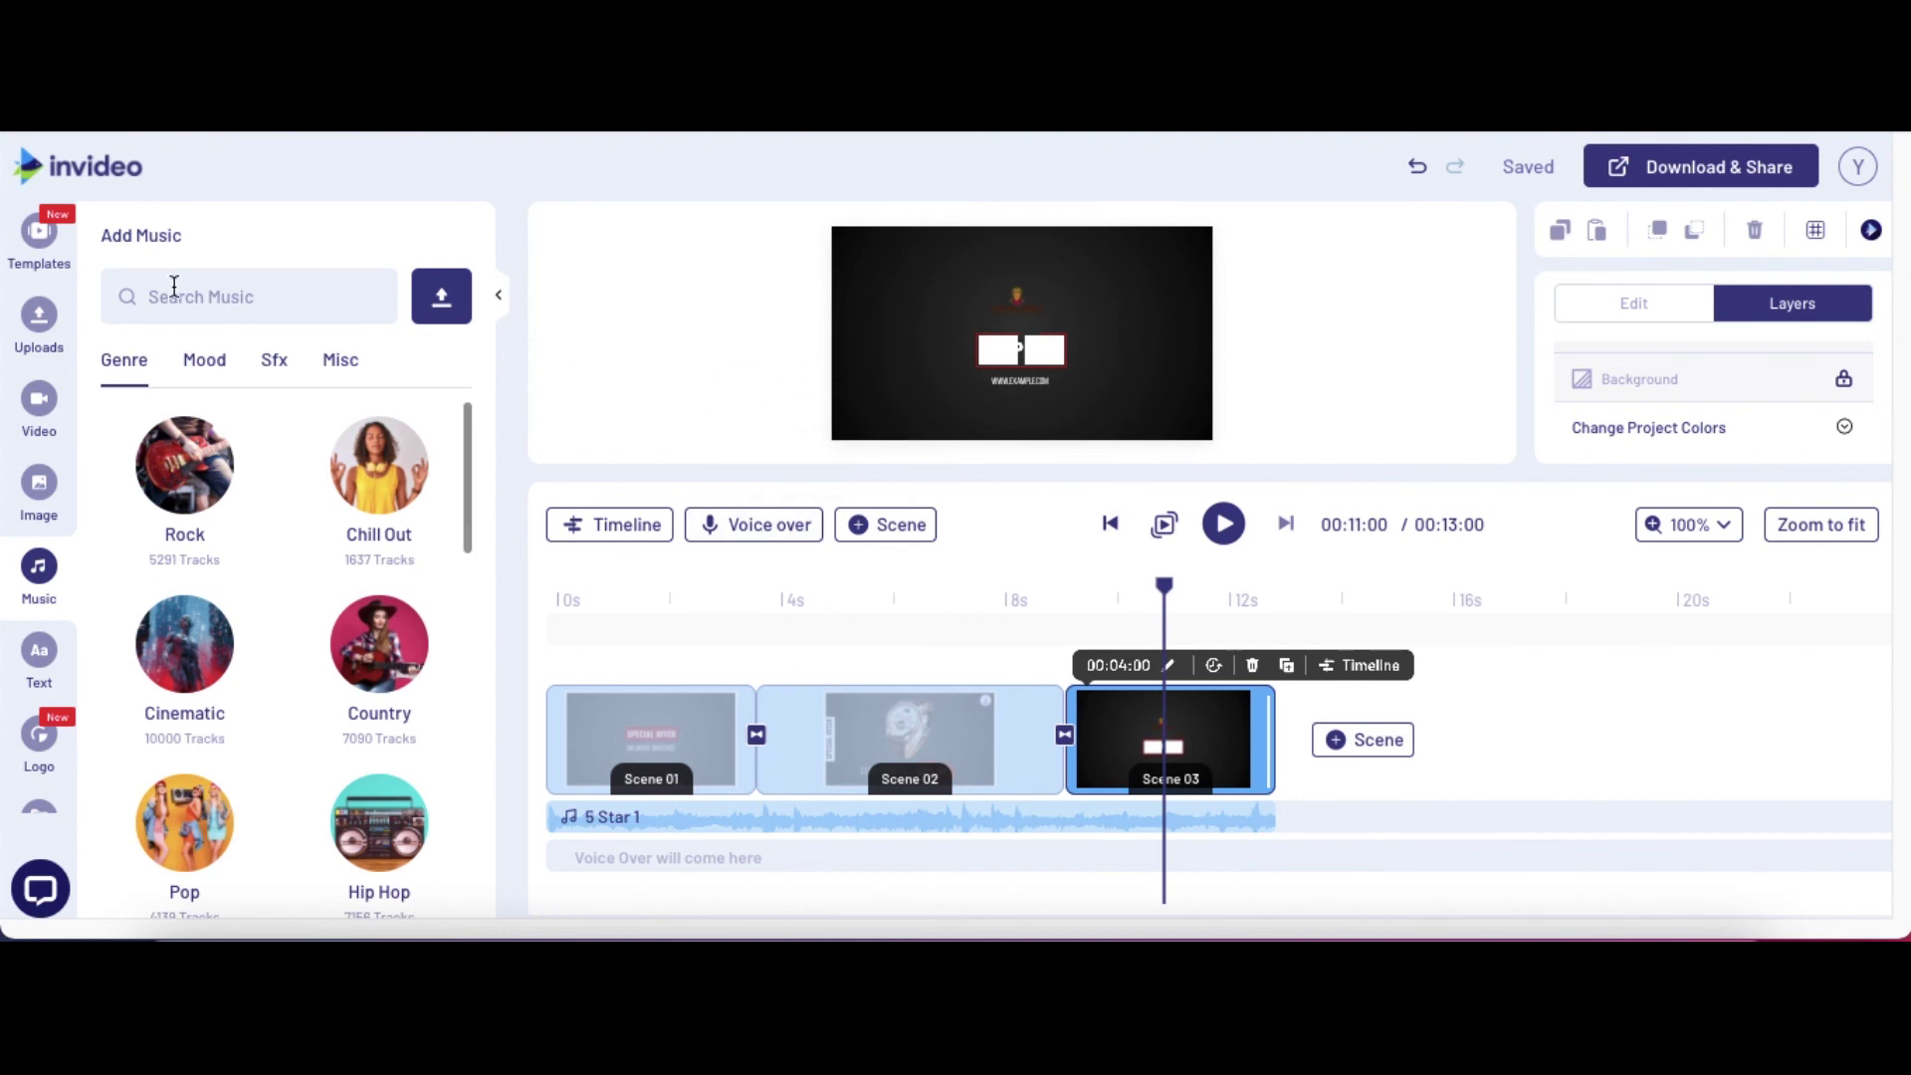
Browse the scene templates, including those similar to the Watch Flash Sale template in use
click(42, 235)
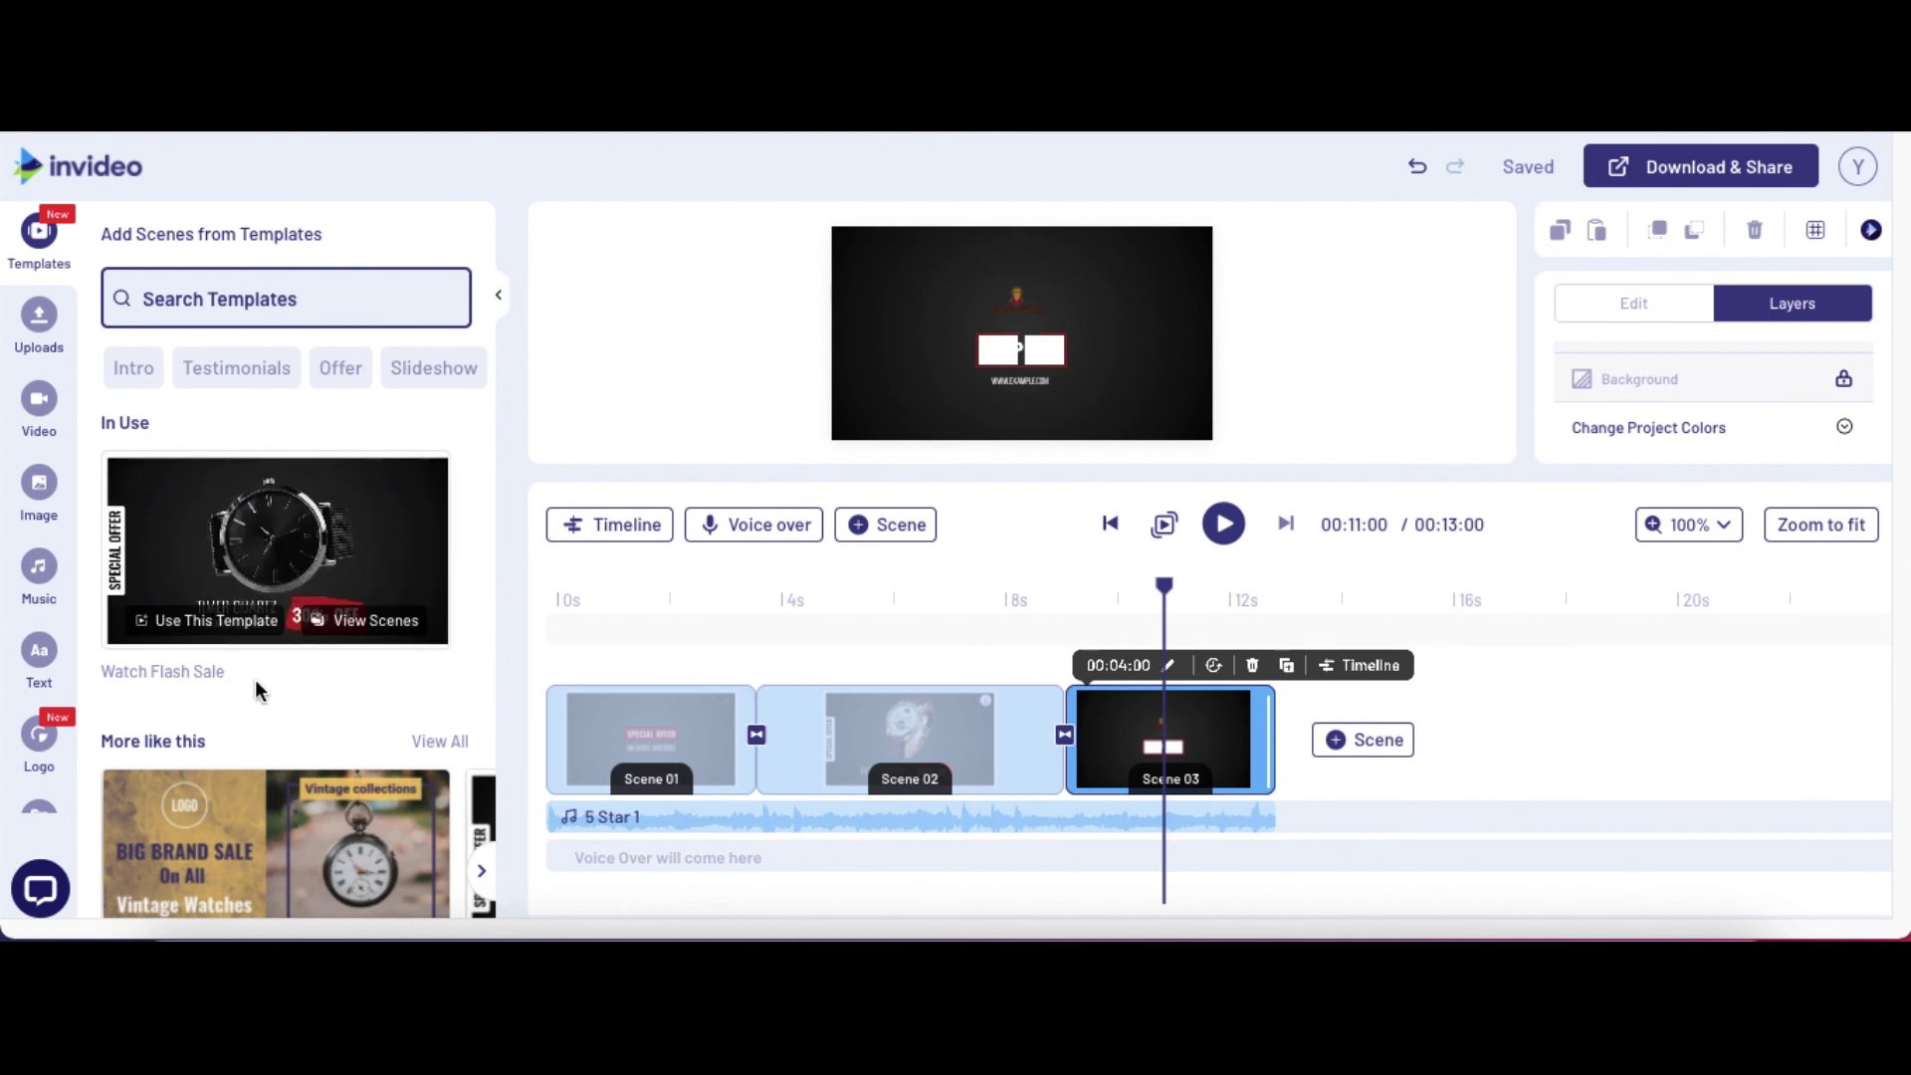
scroll(252, 673, down, 1)
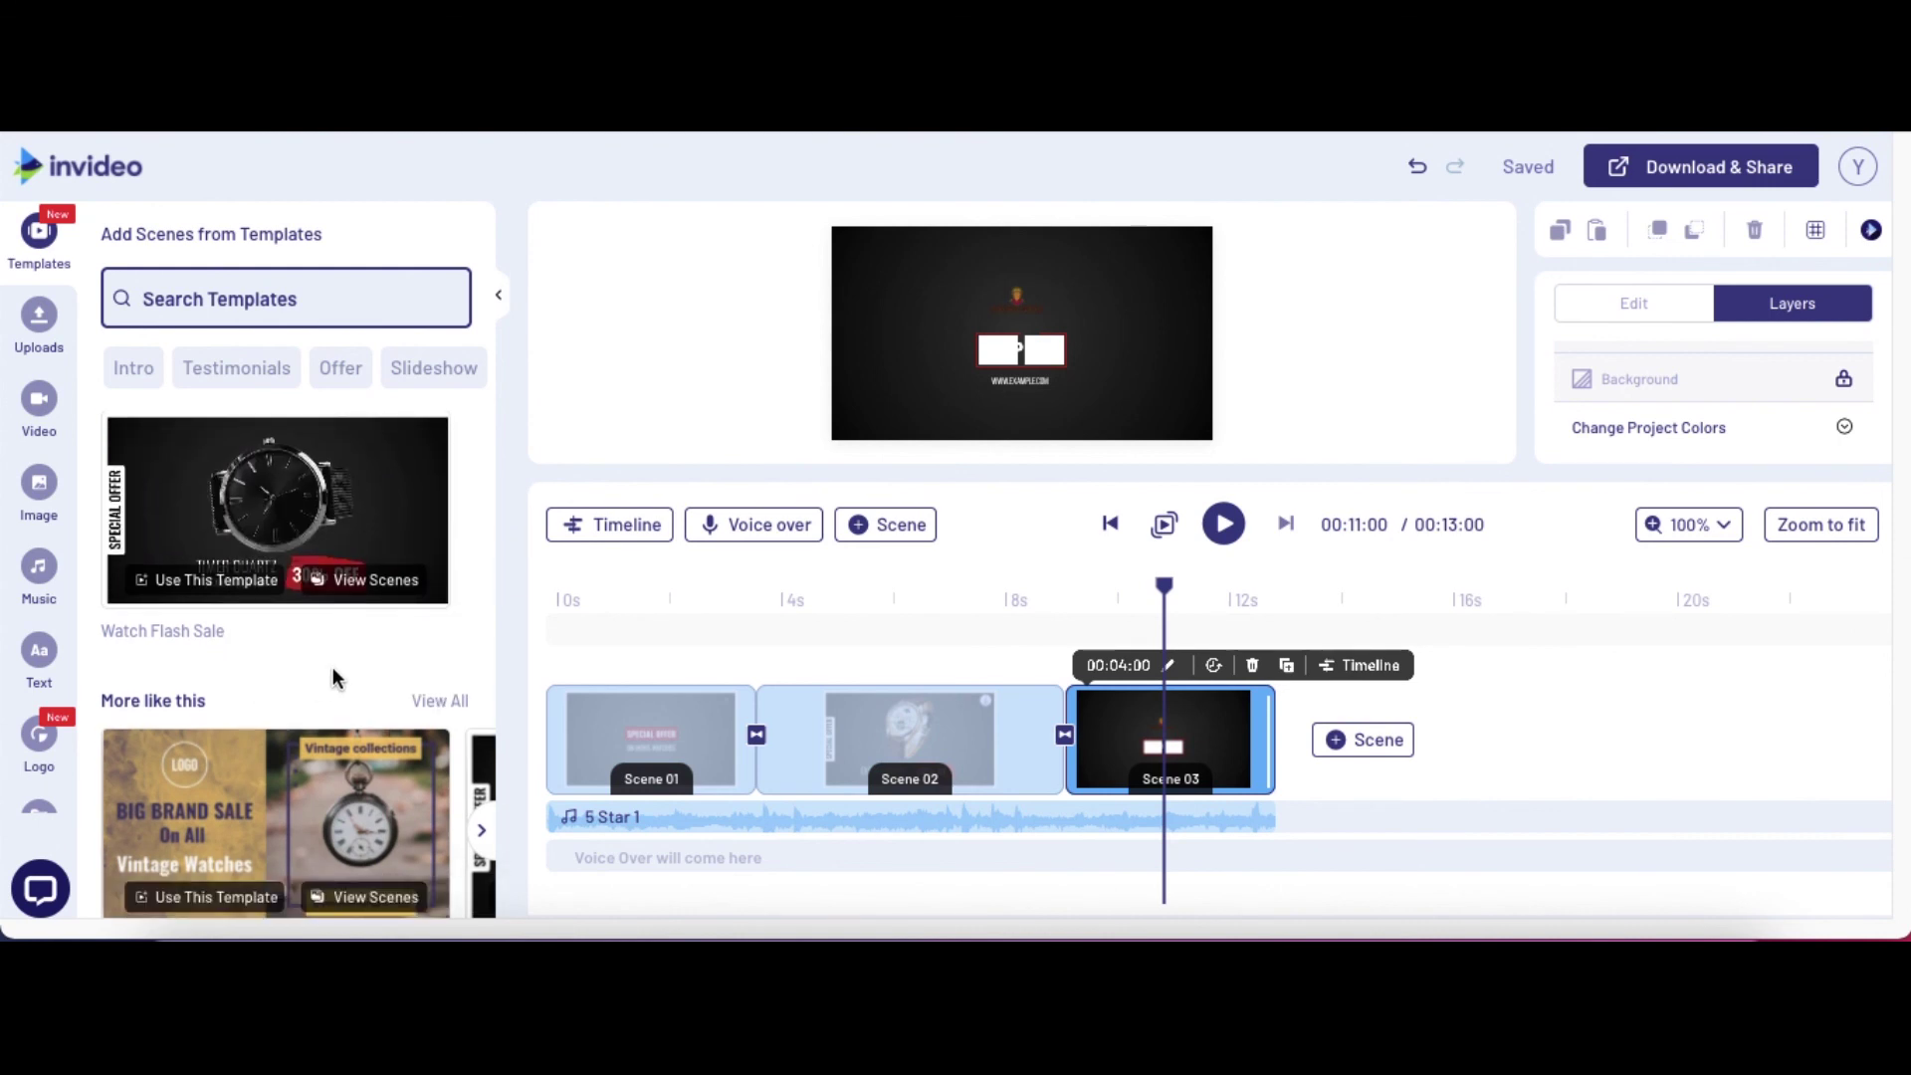